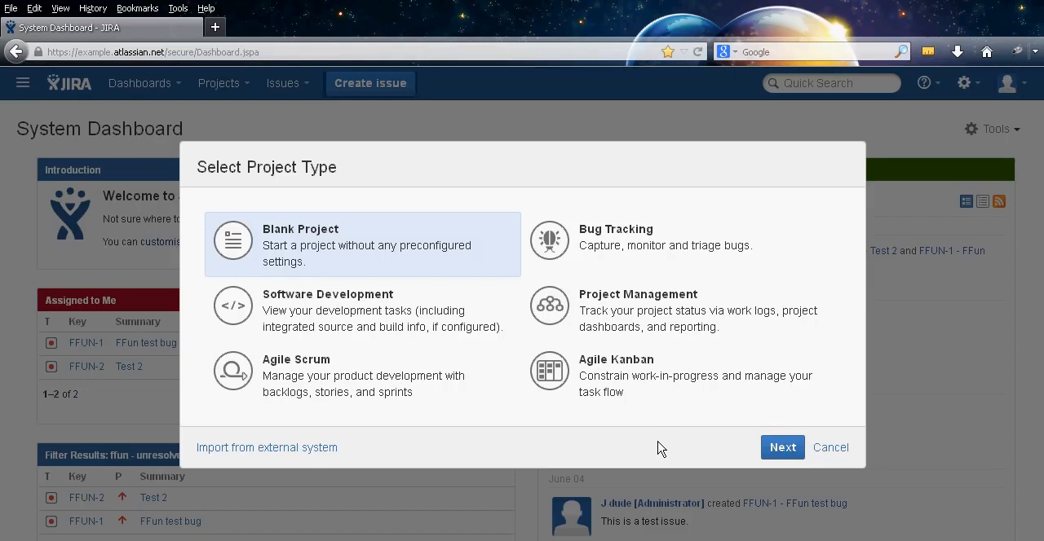
Dismiss the project type selection and open the system's general configuration settings for editing
left_click(841, 450)
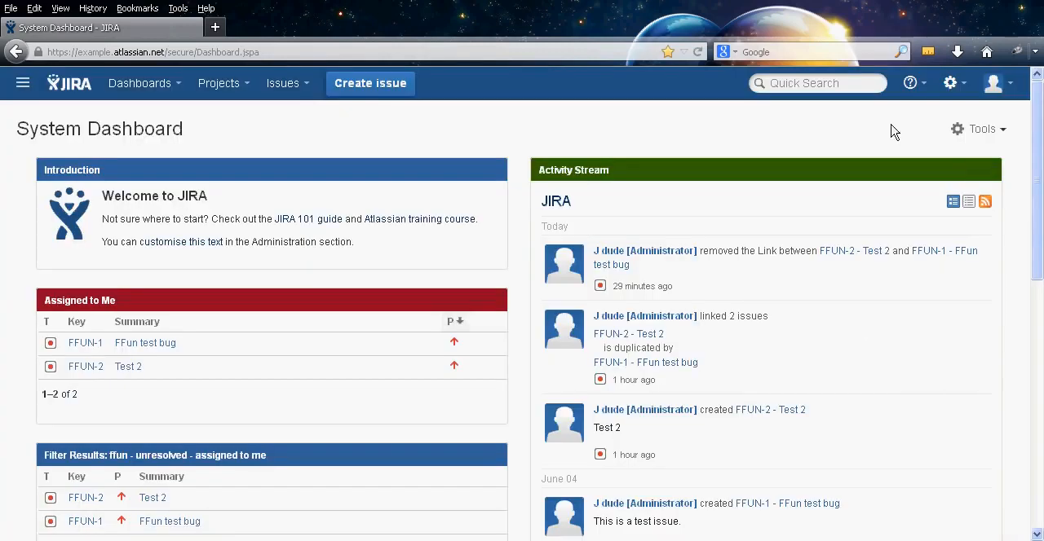
left_click(964, 90)
left_click(901, 226)
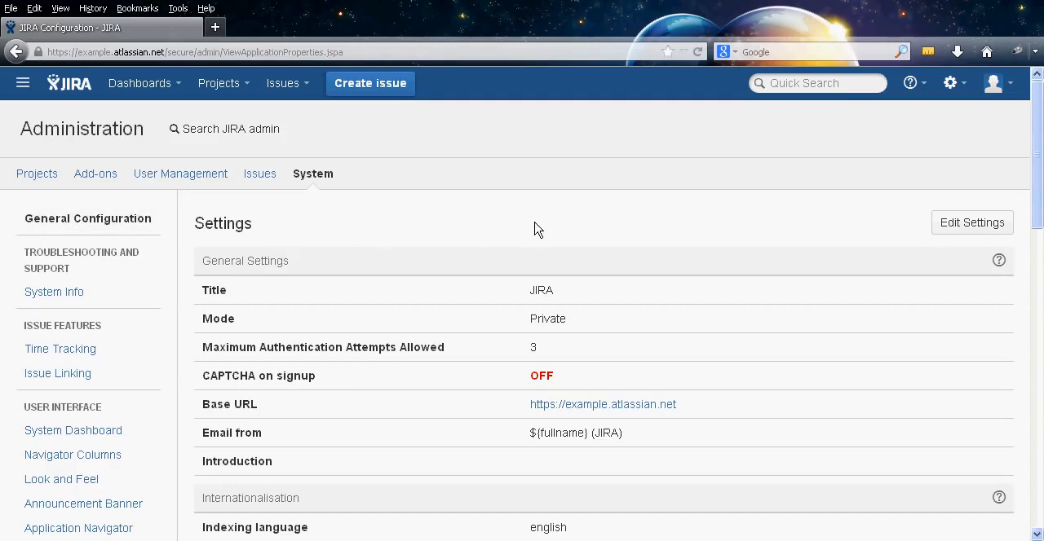
left_click(958, 234)
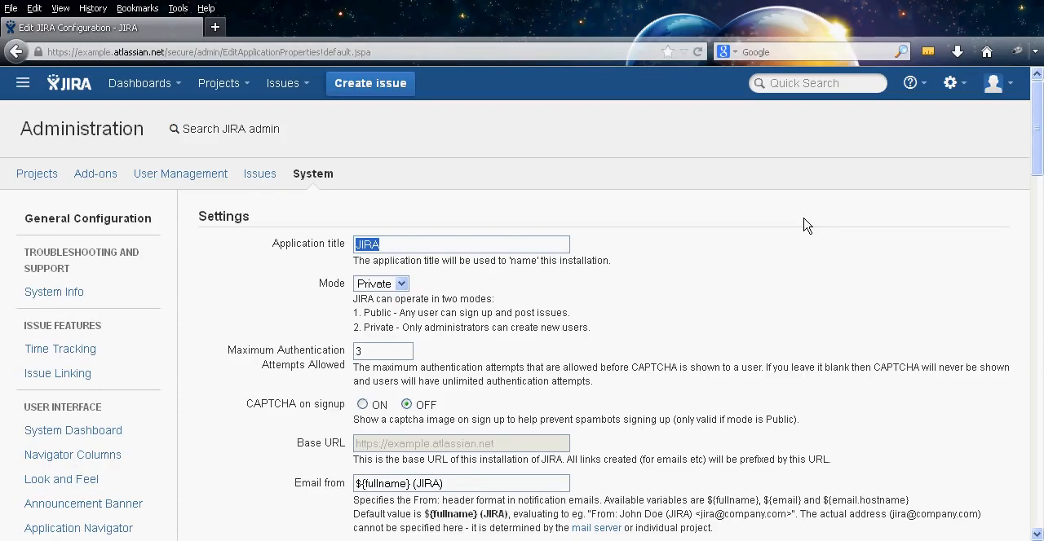
Set the application title to "Fun Bugs" and the Email from value to "${fullname} (Fun Bugs)"
type("Fun Bugs")
key("Tab")
middle_click(815, 189)
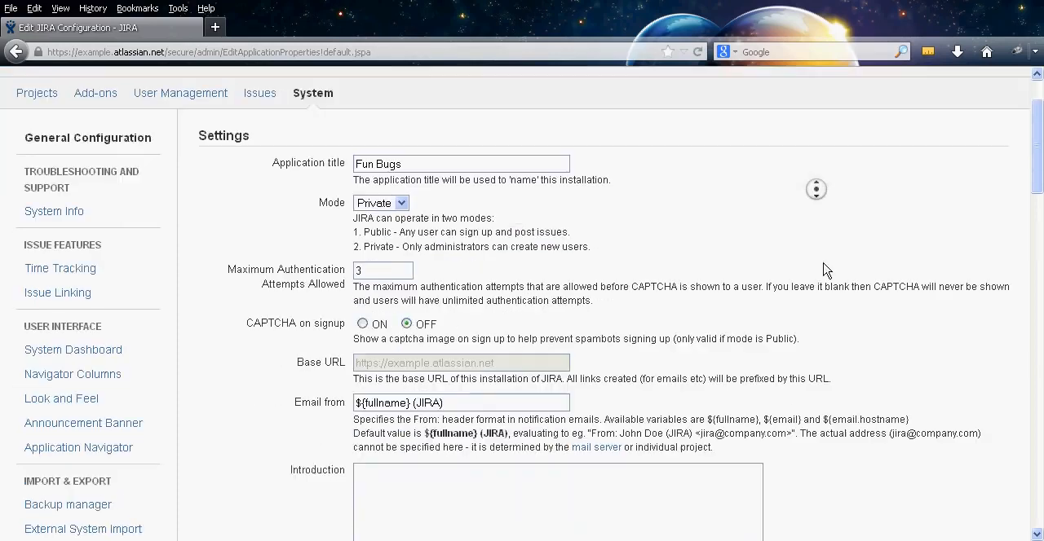
middle_click(828, 273)
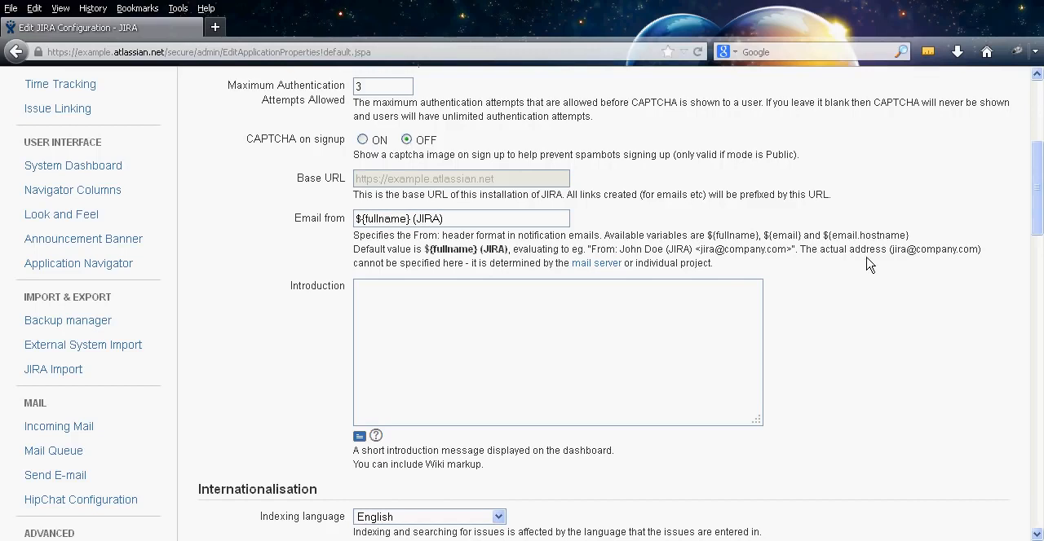
left_click_drag(454, 220, 415, 220)
type("Fun Bugs)")
scroll(440, 273, "down", 2)
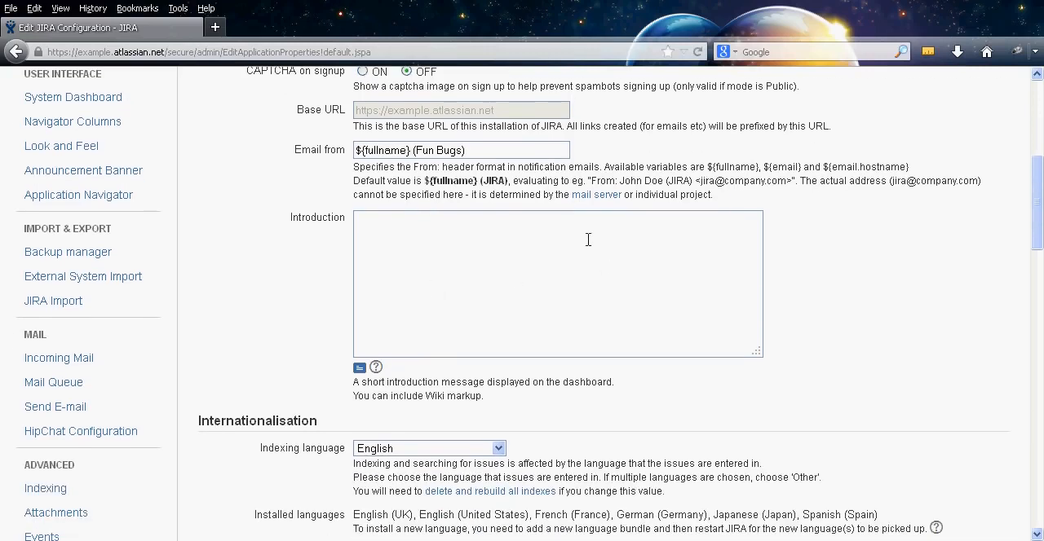
Open the system dashboard in a separate browser tab and look at its current introduction message
middle_click(283, 321)
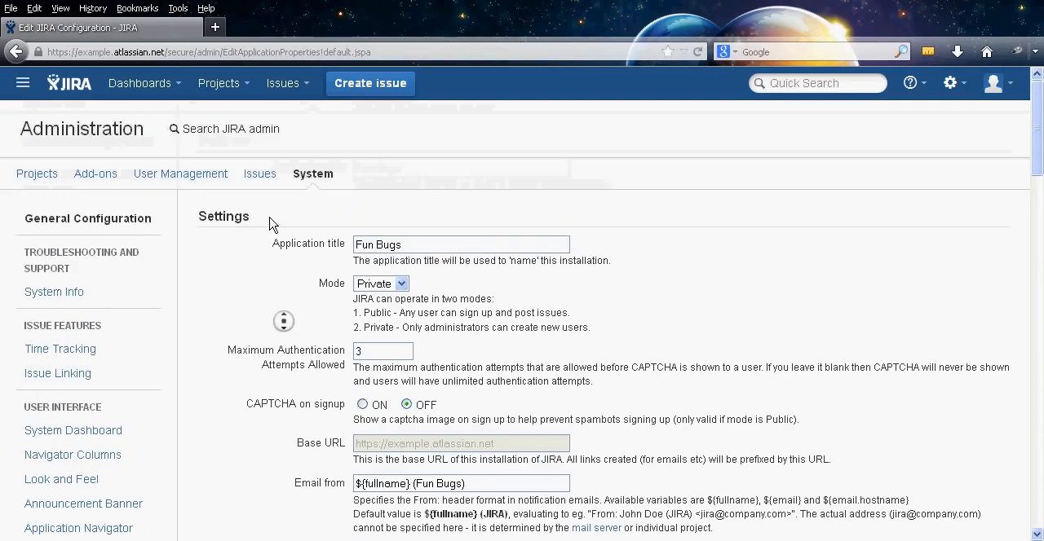
left_click(272, 225)
right_click(89, 78)
left_click(114, 86)
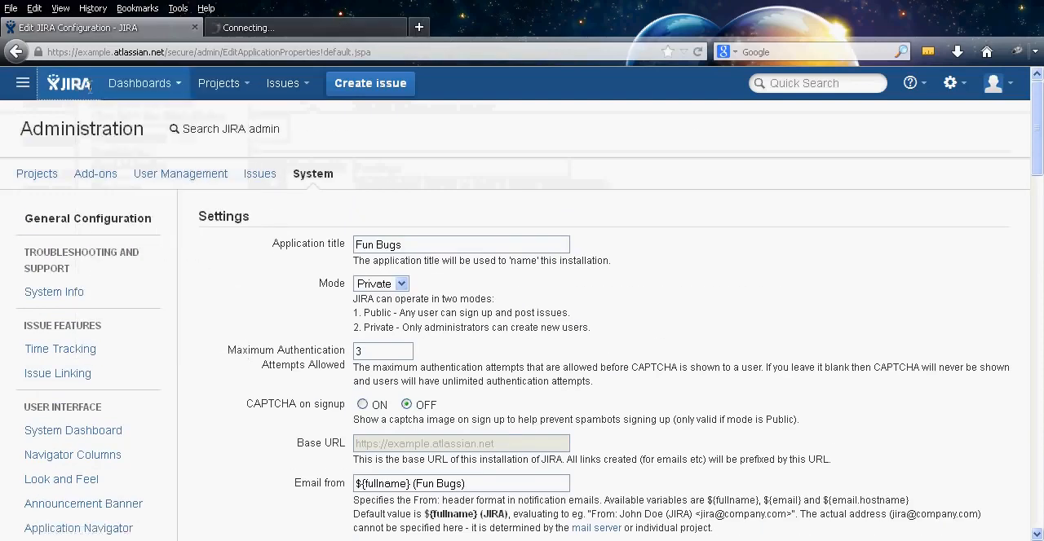
left_click(251, 27)
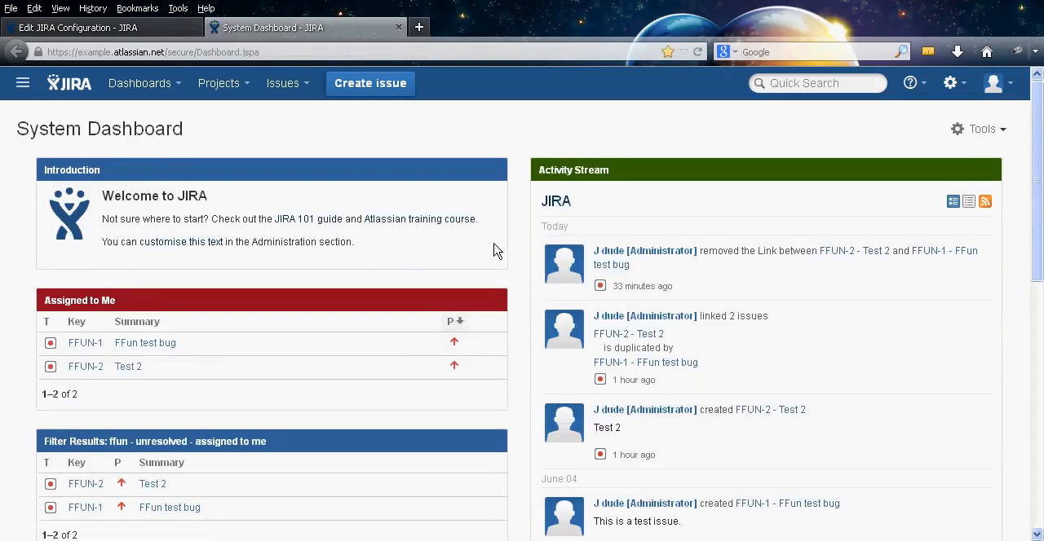
Enter "Hello and Welcome to Fun Bugs!" as the introduction in the general configuration and save the updated settings
left_click(140, 27)
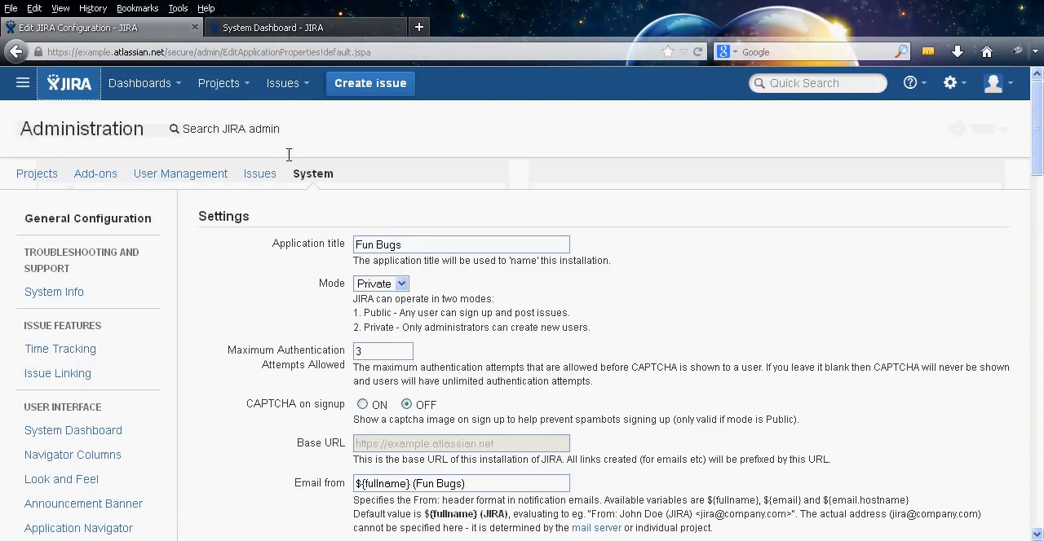
middle_click(228, 298)
scroll(209, 255, "up", 3)
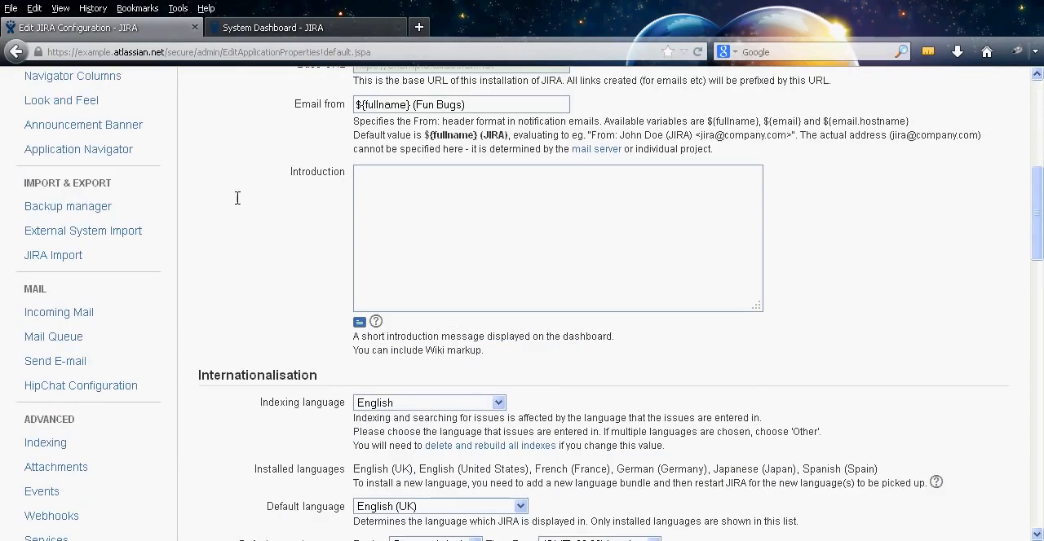
left_click(471, 230)
type("Hello and Welcome to Fun Bugs!")
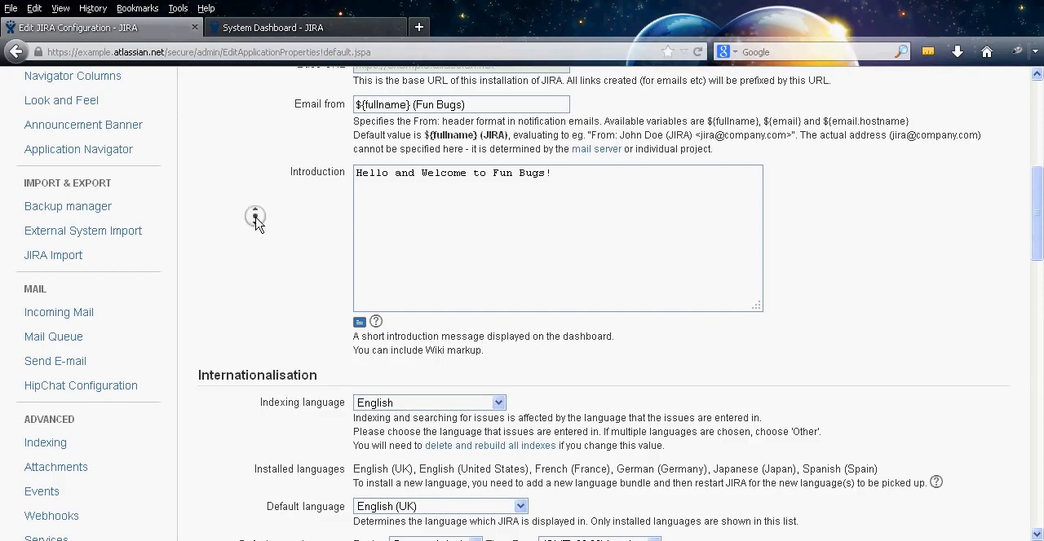
scroll(255, 219, "down", 15)
left_click(388, 394)
Reload the system dashboard and check the text of its Introduction gadget
left_click(294, 28)
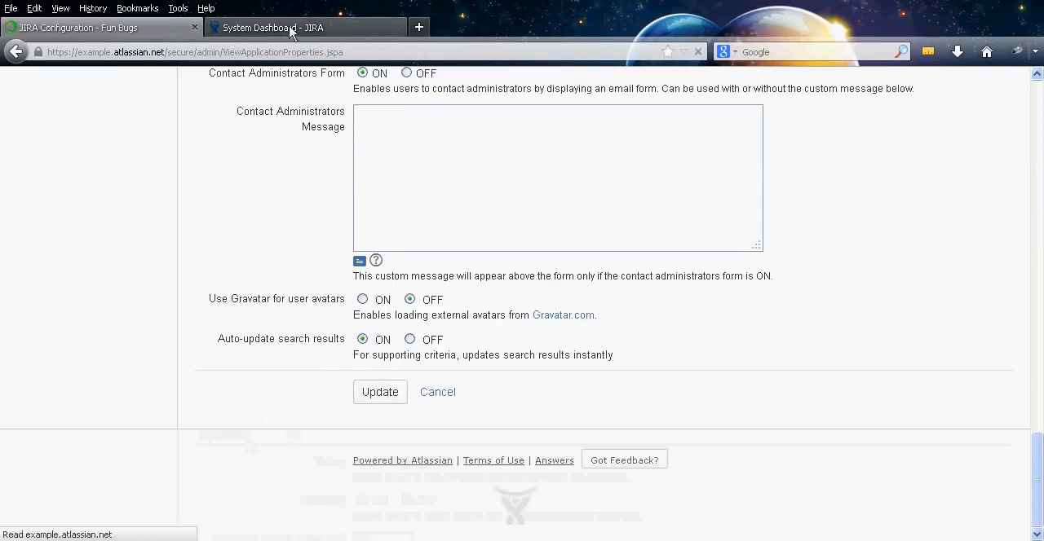
key("F5")
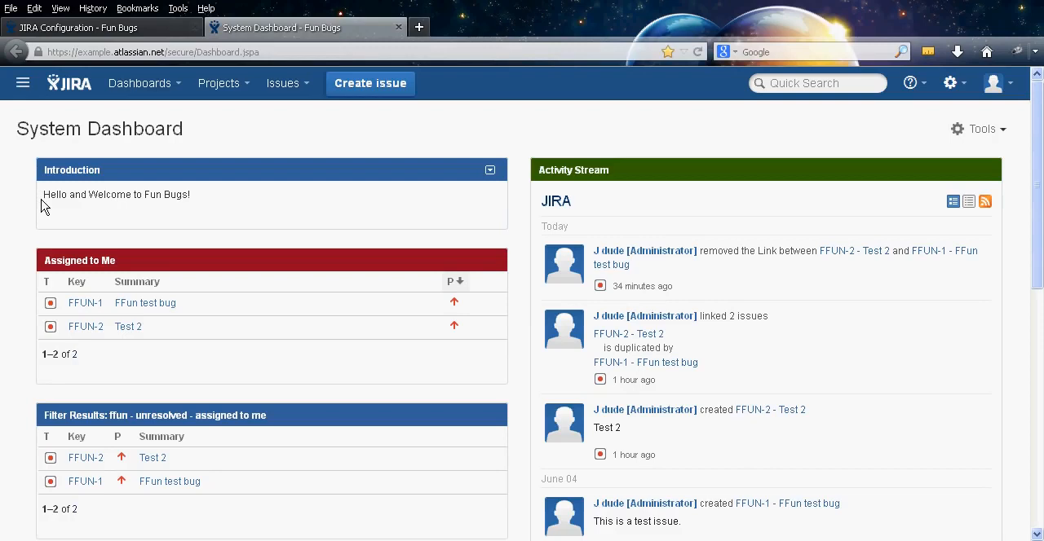
left_click_drag(41, 205, 198, 210)
left_click(202, 214)
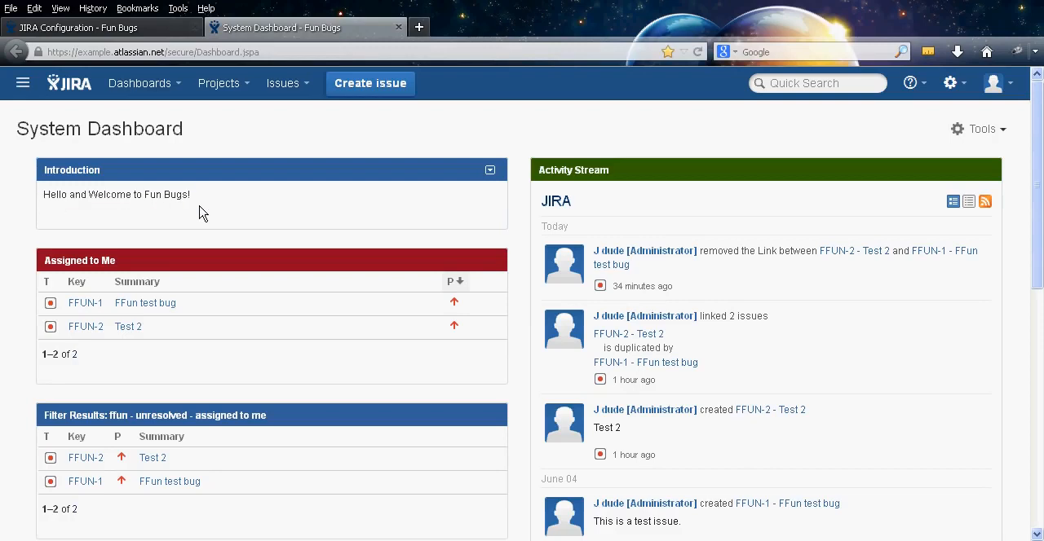
Reopen the general configuration for editing and view the available indexing languages without changing the selection
left_click(118, 28)
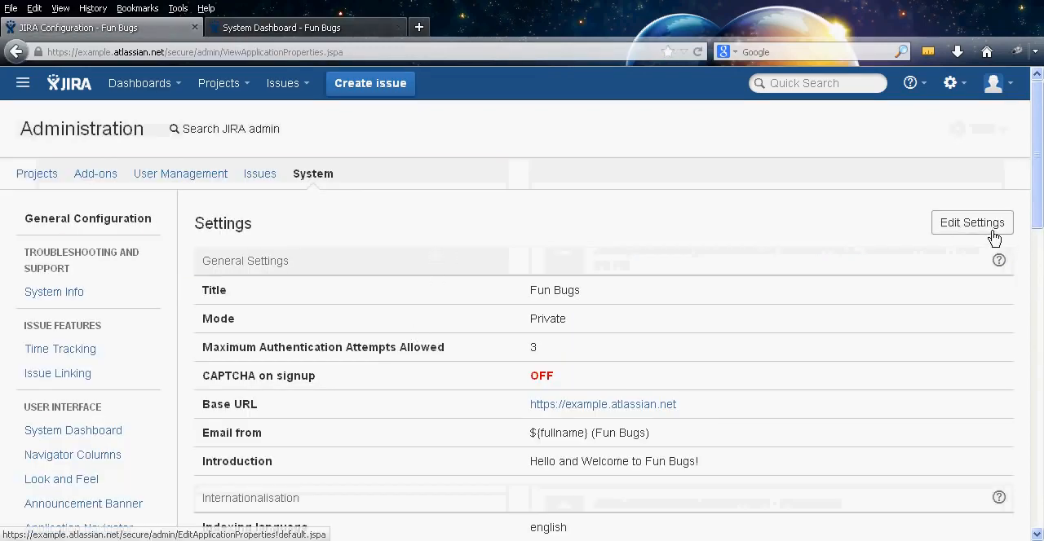
left_click(968, 231)
scroll(729, 294, "down", 10)
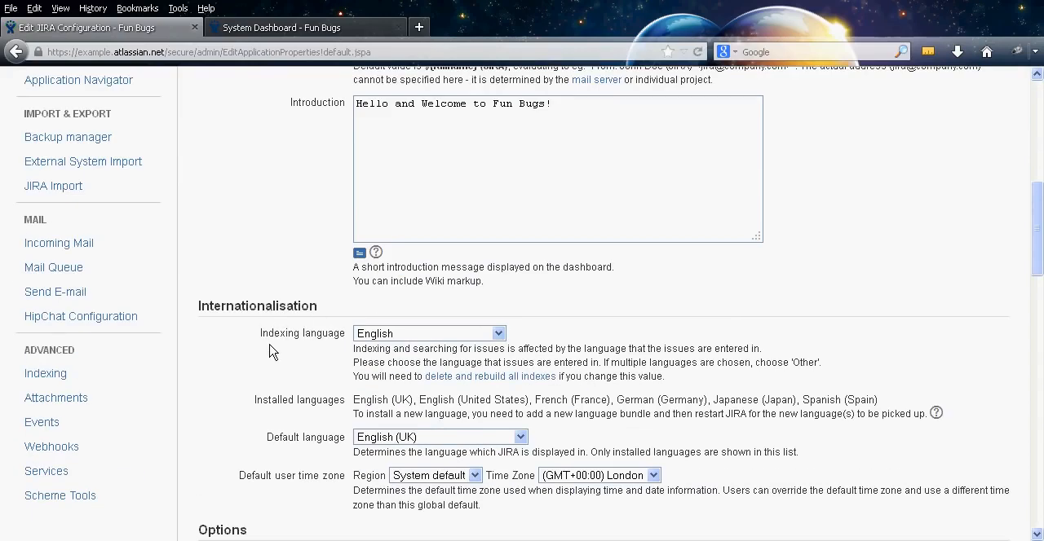
left_click(437, 333)
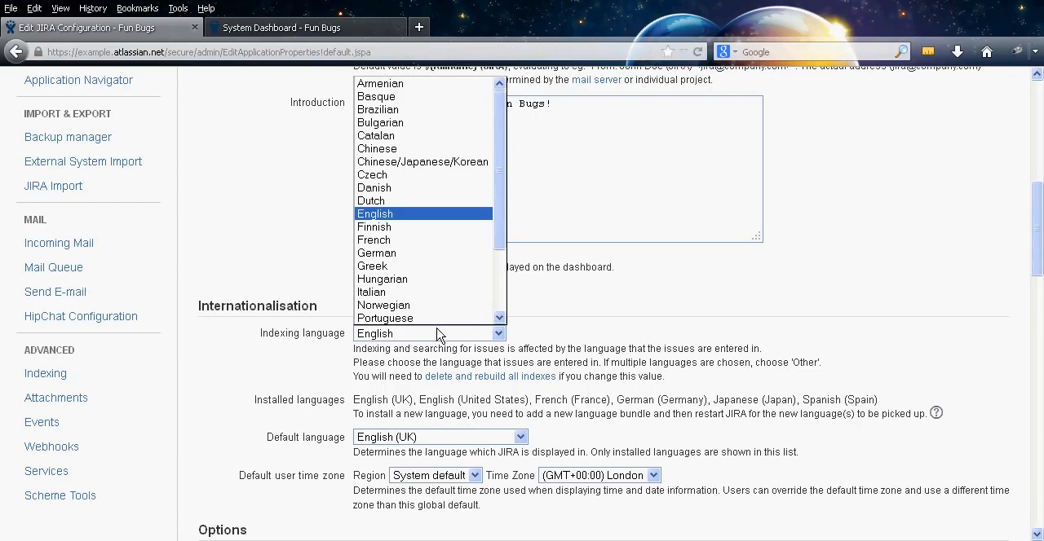
left_click(437, 334)
View the available default languages in the Internationalisation section, leaving the selection as it is
middle_click(233, 364)
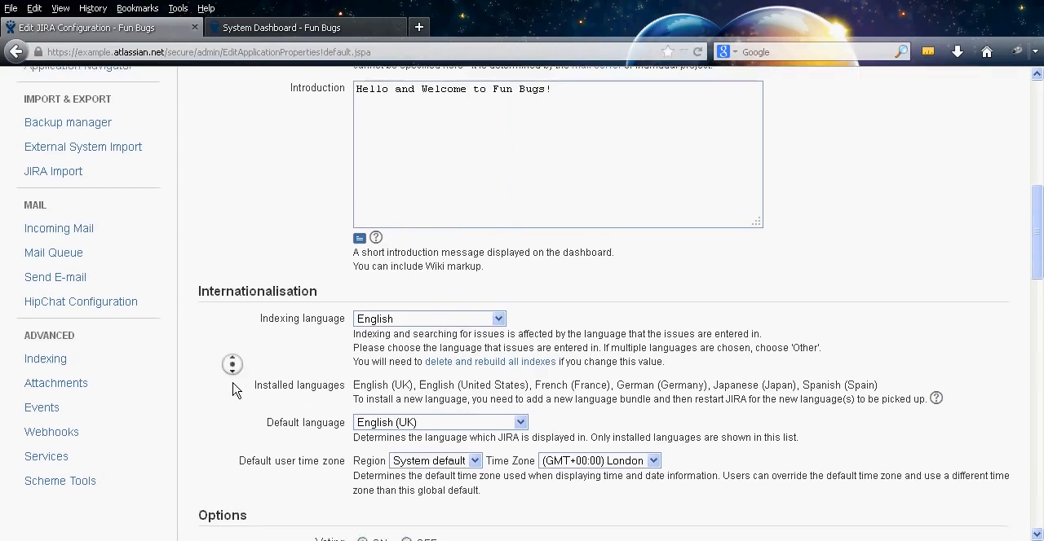
middle_click(233, 384)
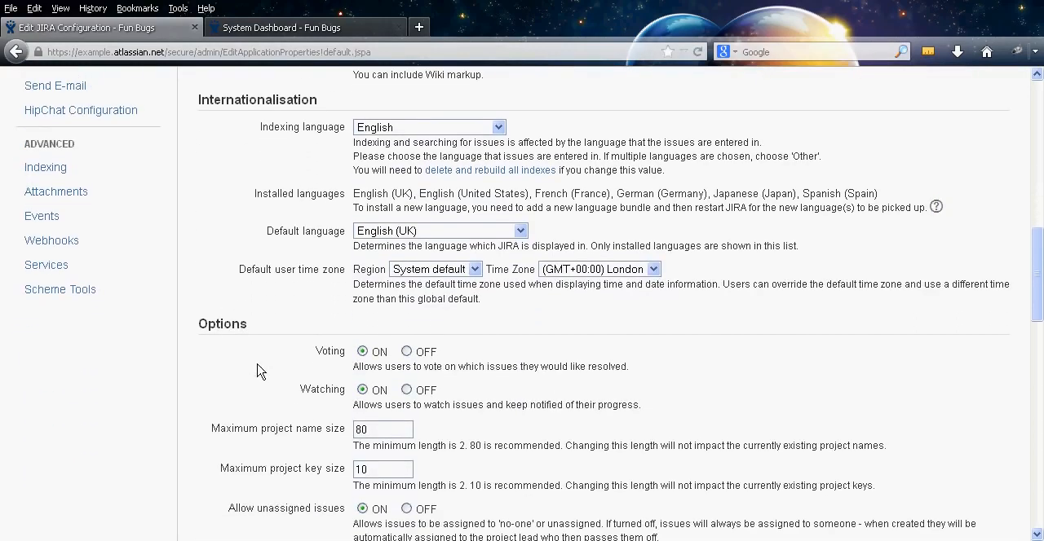
left_click(450, 235)
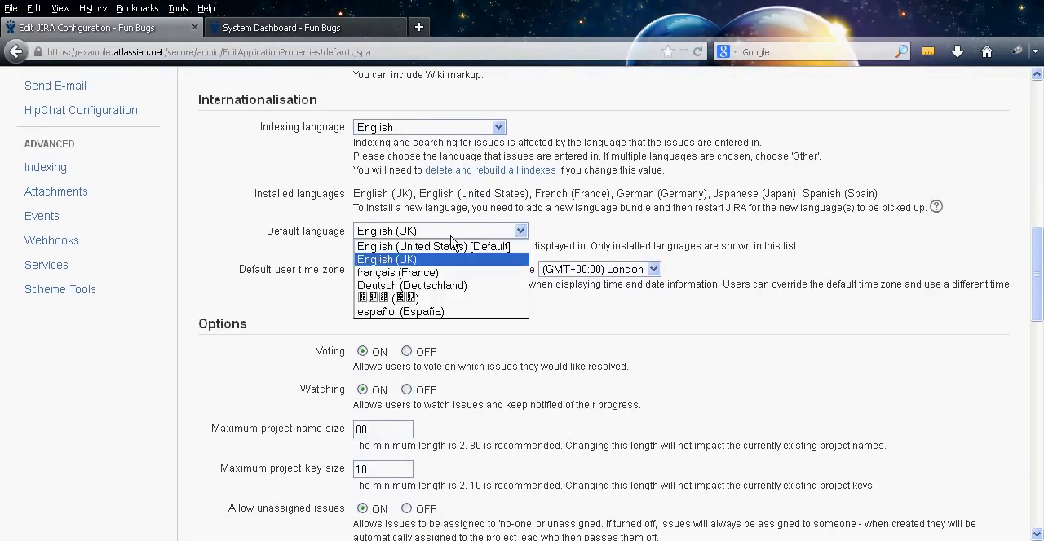
left_click(451, 242)
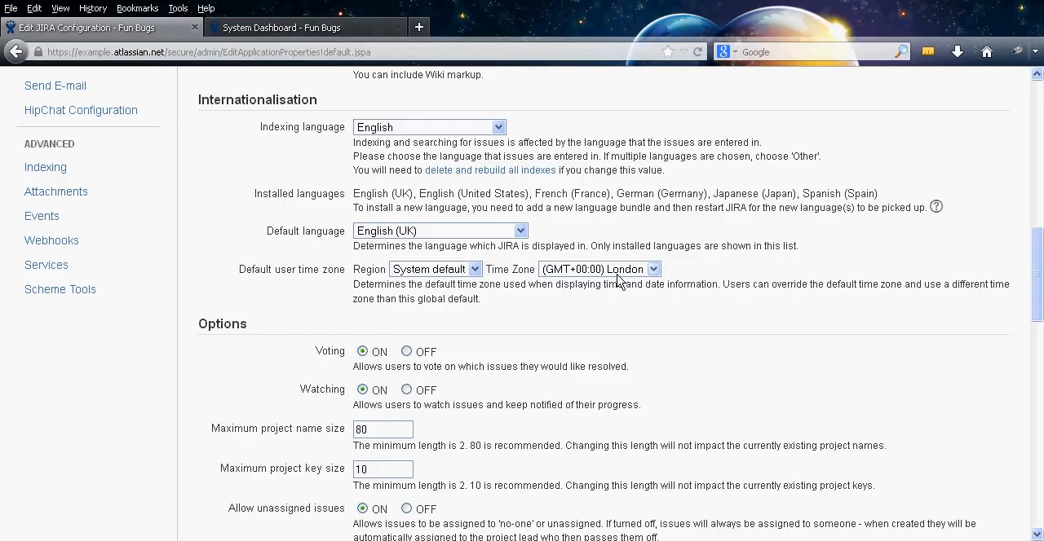
Examine the voting, watching, project name and key size, and unassigned issue settings in the Options section
middle_click(192, 289)
scroll(191, 319, "down", 3)
middle_click(191, 320)
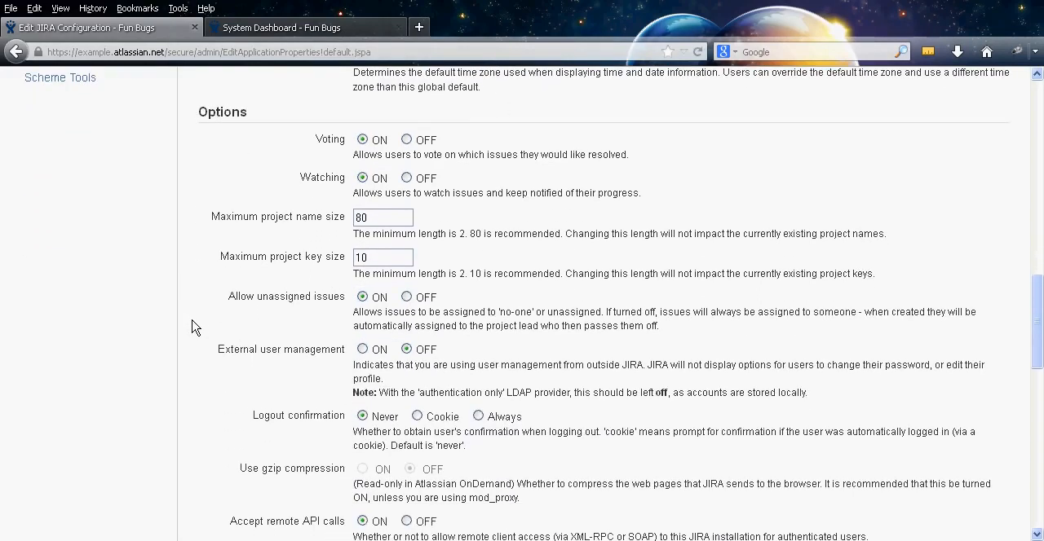
middle_click(194, 243)
scroll(196, 253, "down", 1)
middle_click(200, 257)
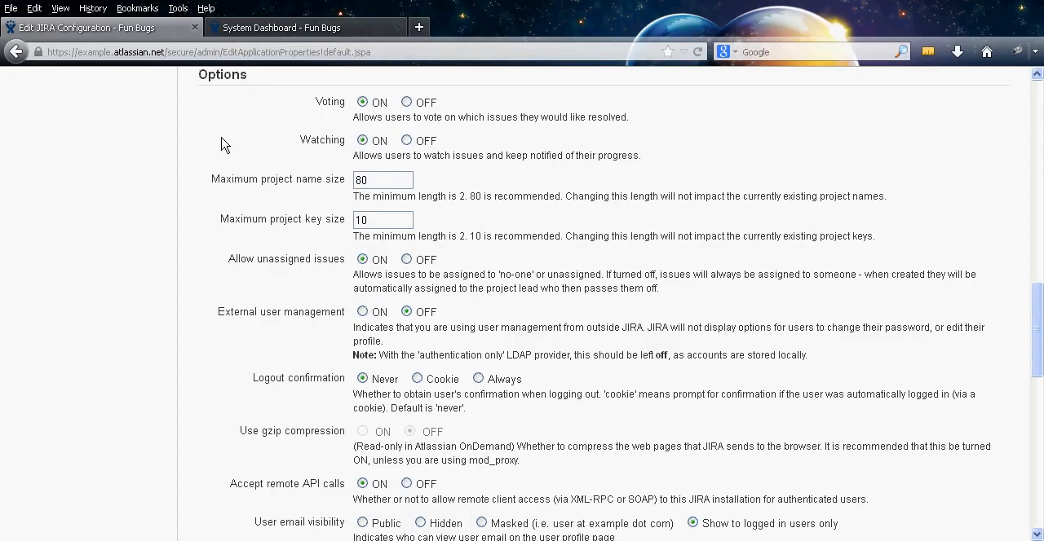
middle_click(191, 203)
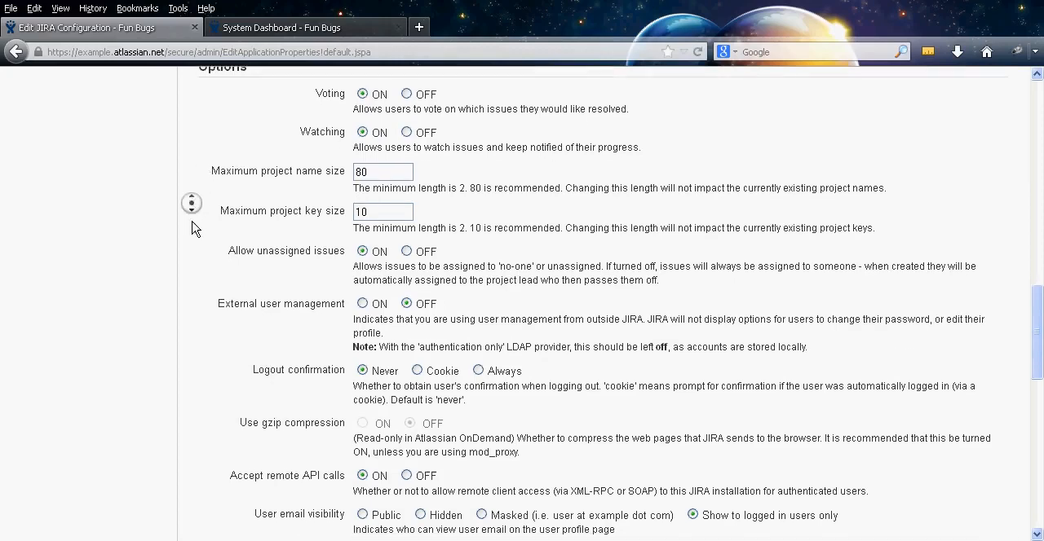
middle_click(193, 223)
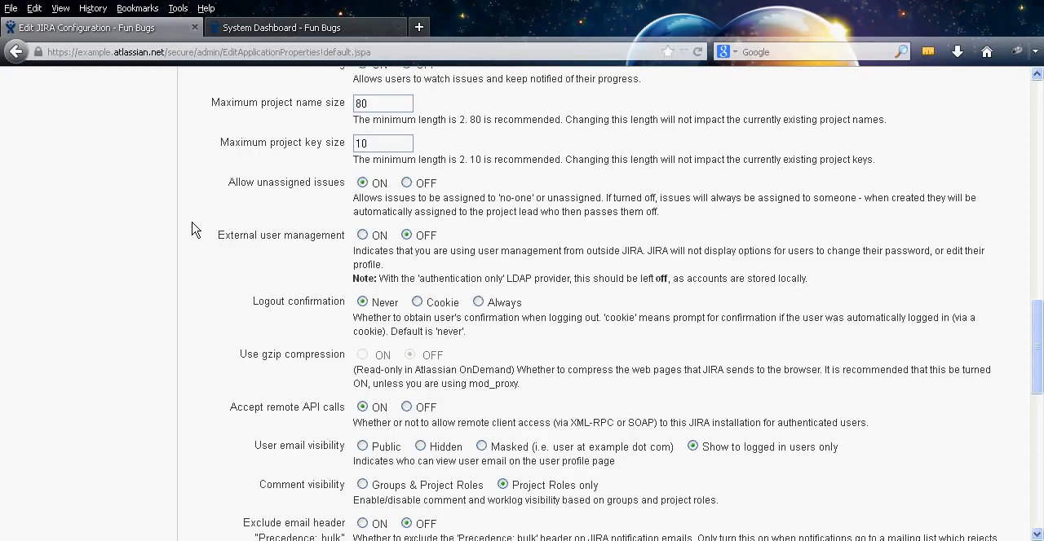
Examine the user management, logout confirmation, compression, email visibility and comment visibility options
scroll(187, 248, "down", 2)
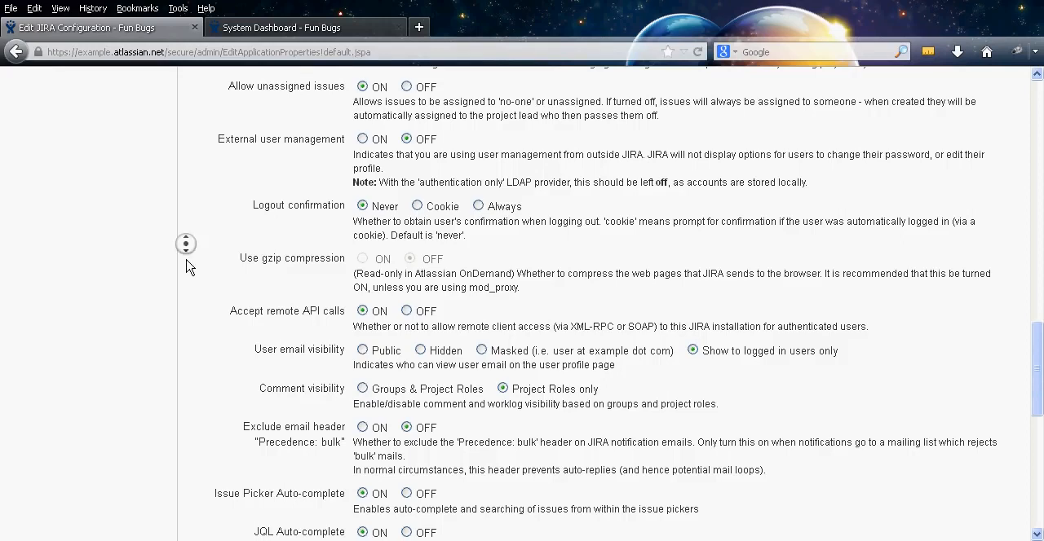
scroll(186, 253, "down", 2)
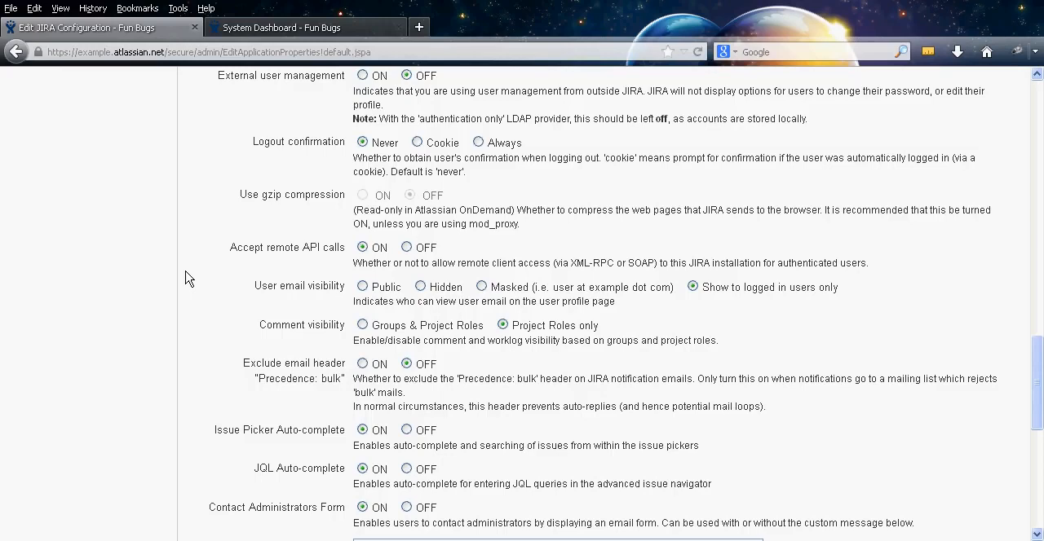
middle_click(184, 270)
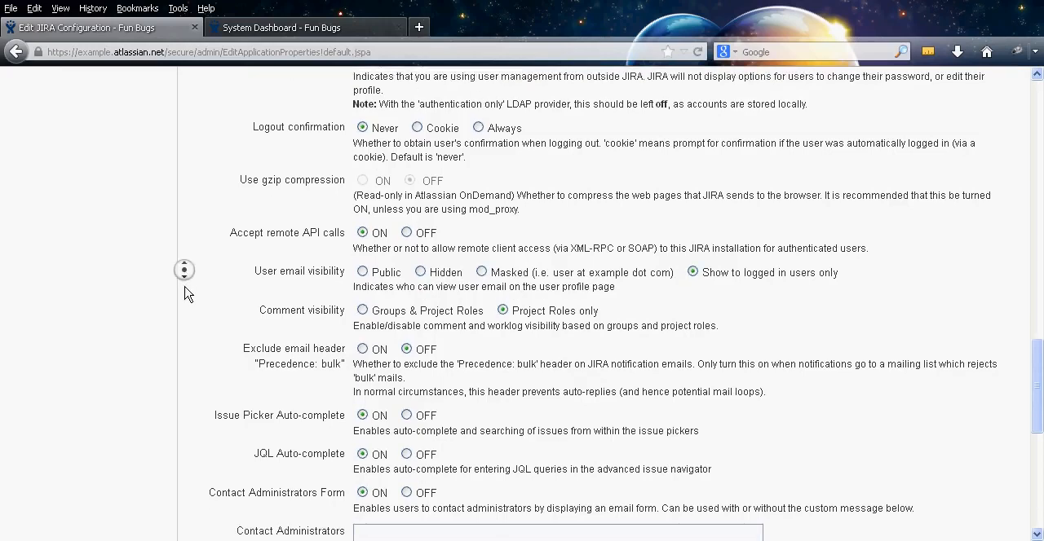
middle_click(186, 289)
middle_click(190, 243)
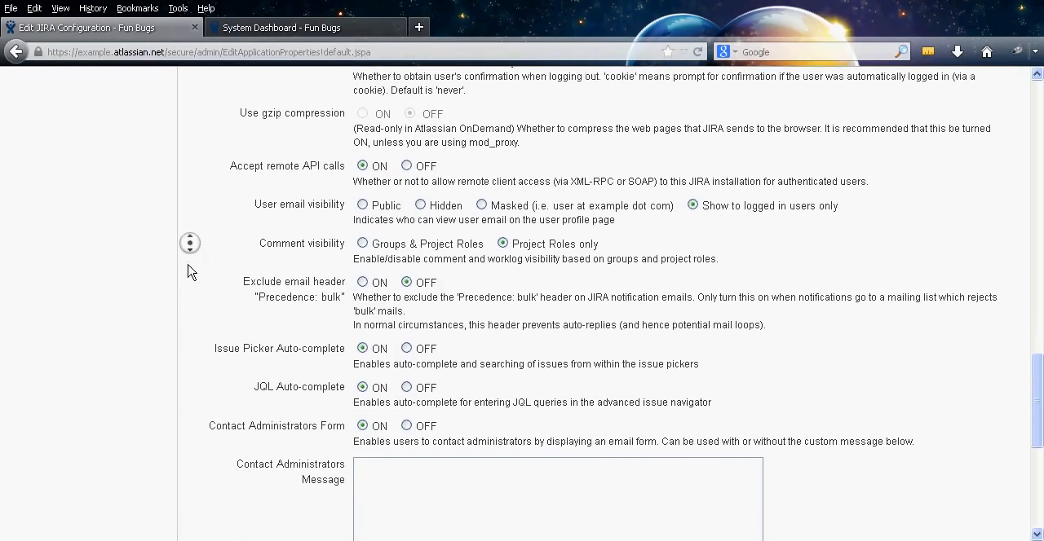
middle_click(188, 265)
middle_click(188, 238)
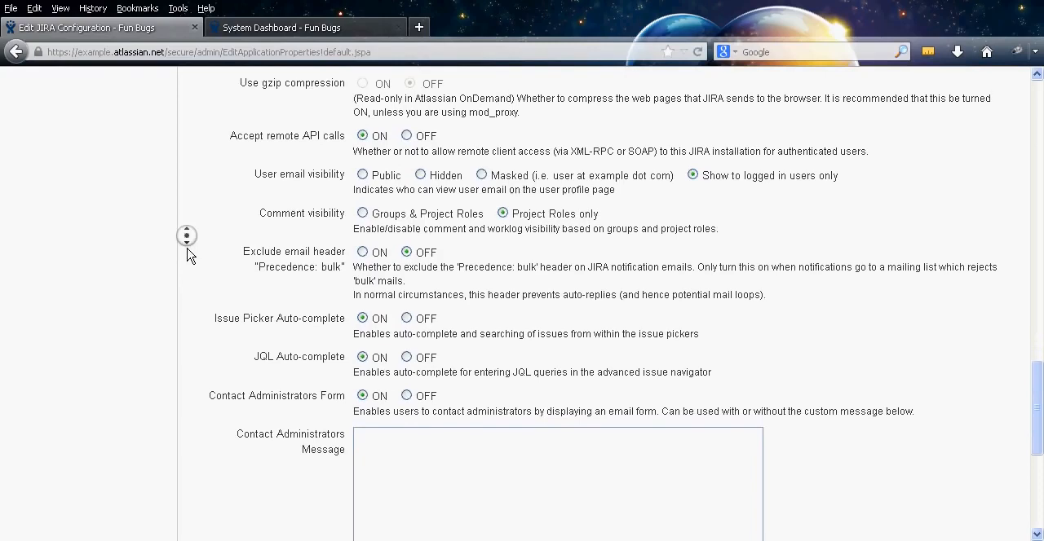
middle_click(188, 257)
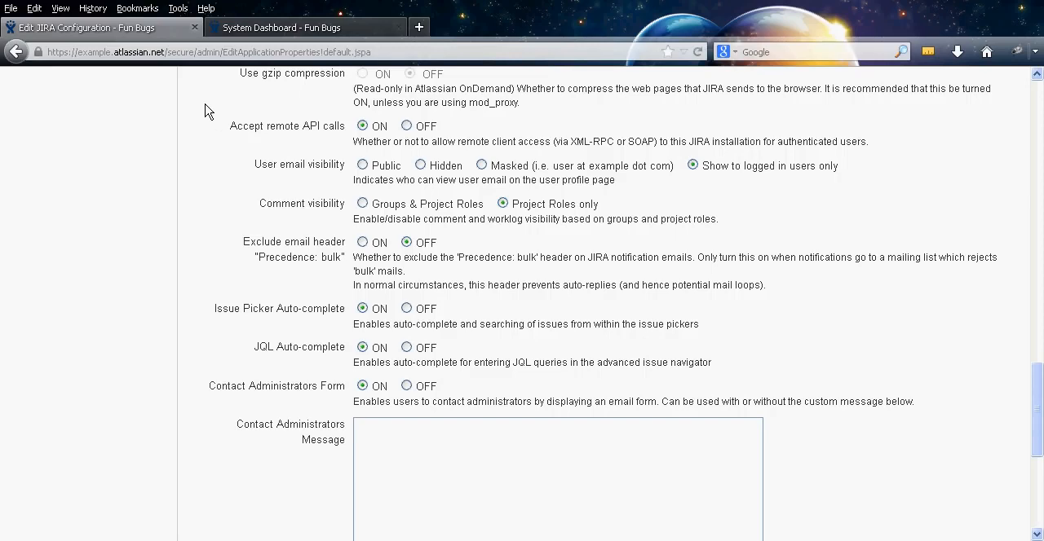
Set Accept remote API calls to OFF in the Options section
scroll(205, 130, "down", 1)
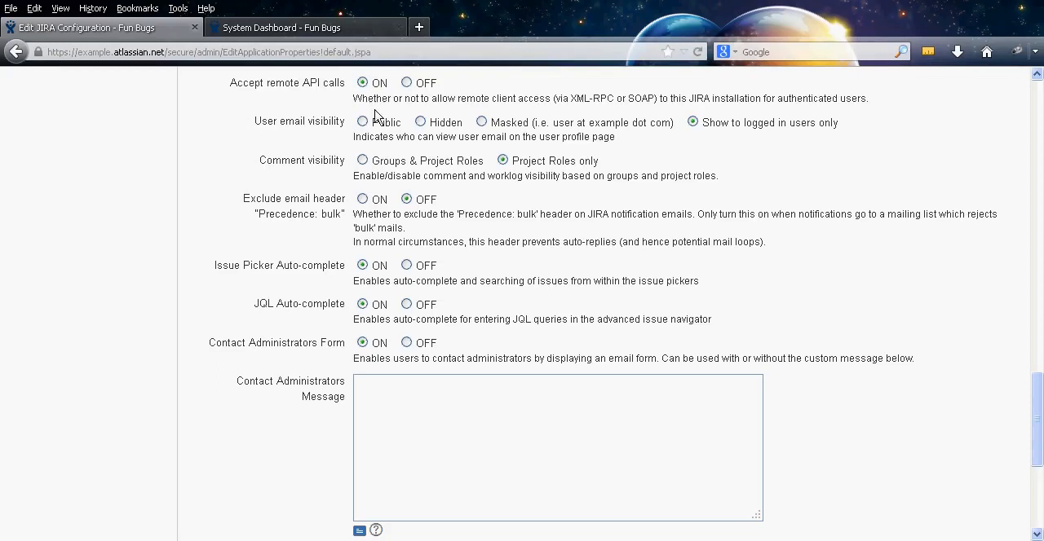
double_click(420, 84)
left_click(406, 83)
Examine the bulk email header, issue picker auto-complete, JQL auto-complete, contact administrators and Gravatar options
scroll(210, 130, "down", 1)
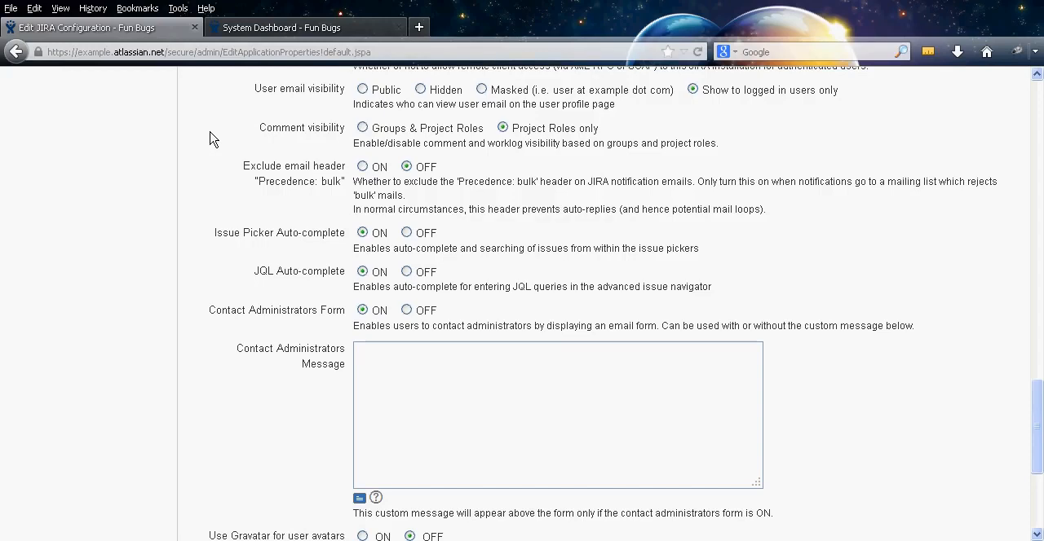
scroll(208, 155, "down", 1)
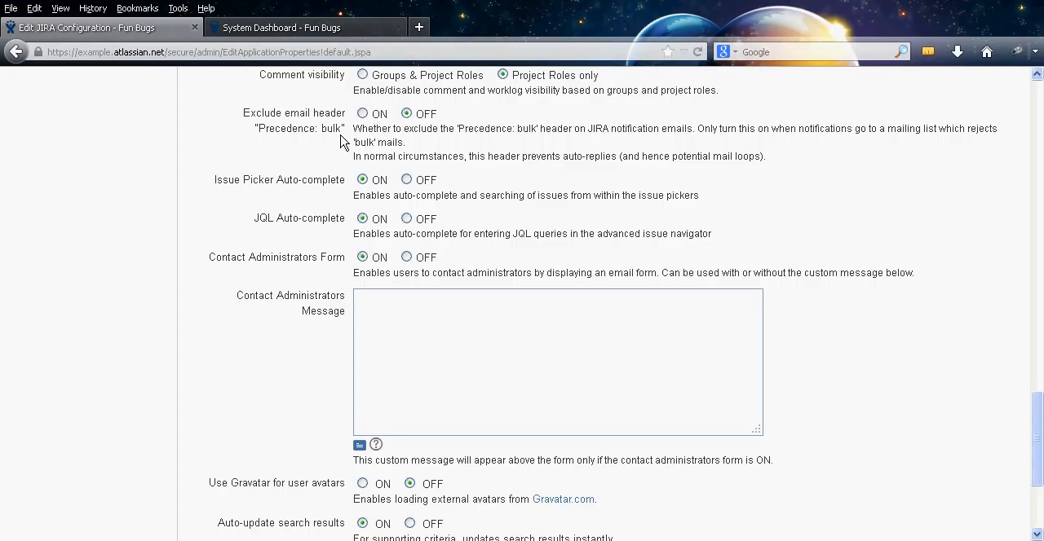
scroll(190, 155, "down", 2)
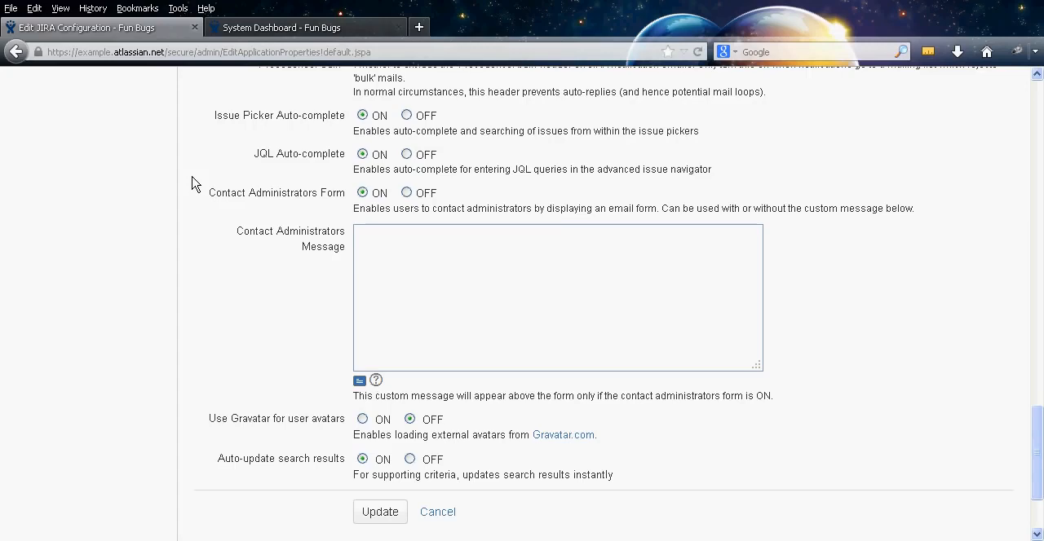
Open the Search for Issues page in a separate browser tab and bring it to the front
scroll(203, 188, "up", 20)
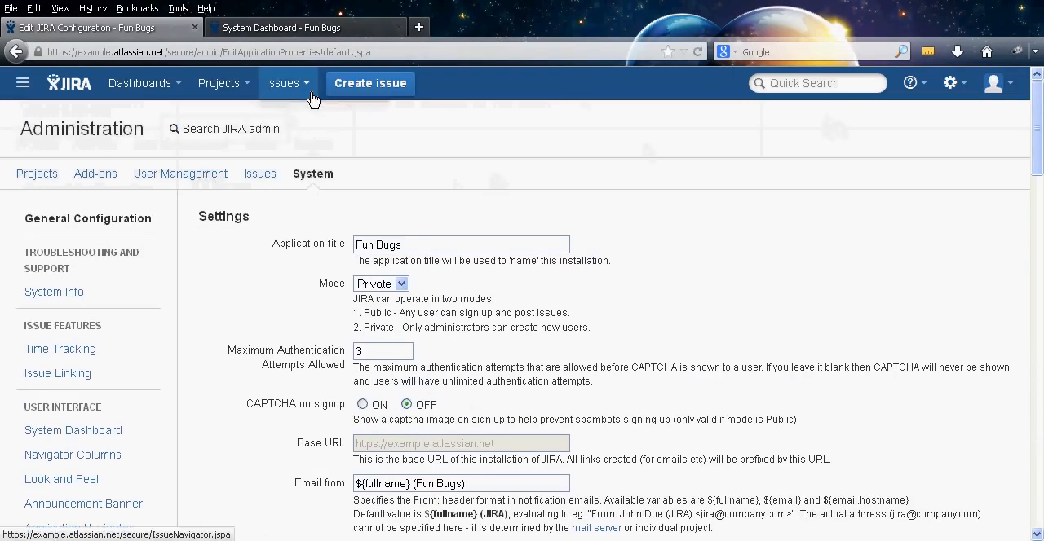
left_click(309, 98)
right_click(308, 163)
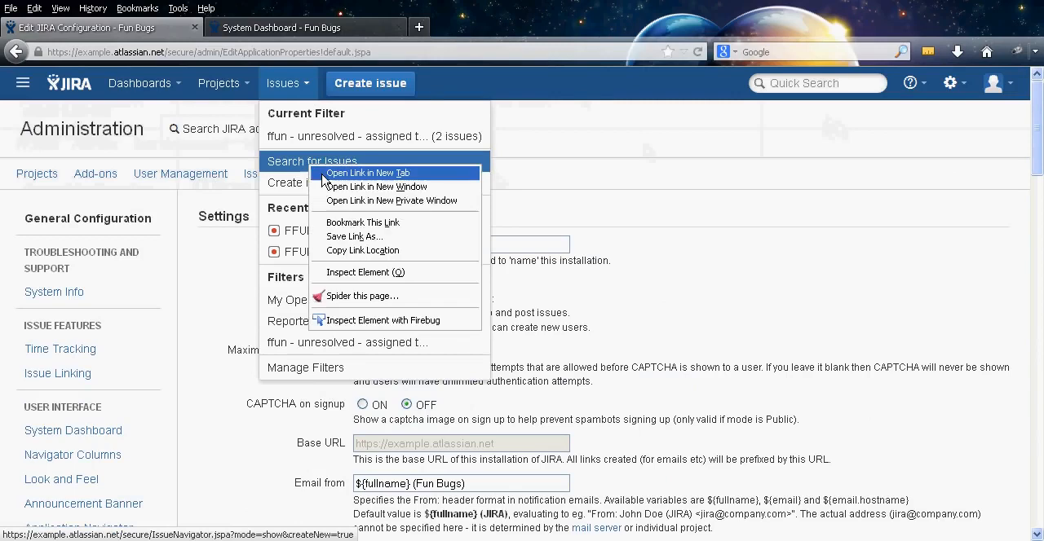
left_click(351, 172)
left_click(289, 30)
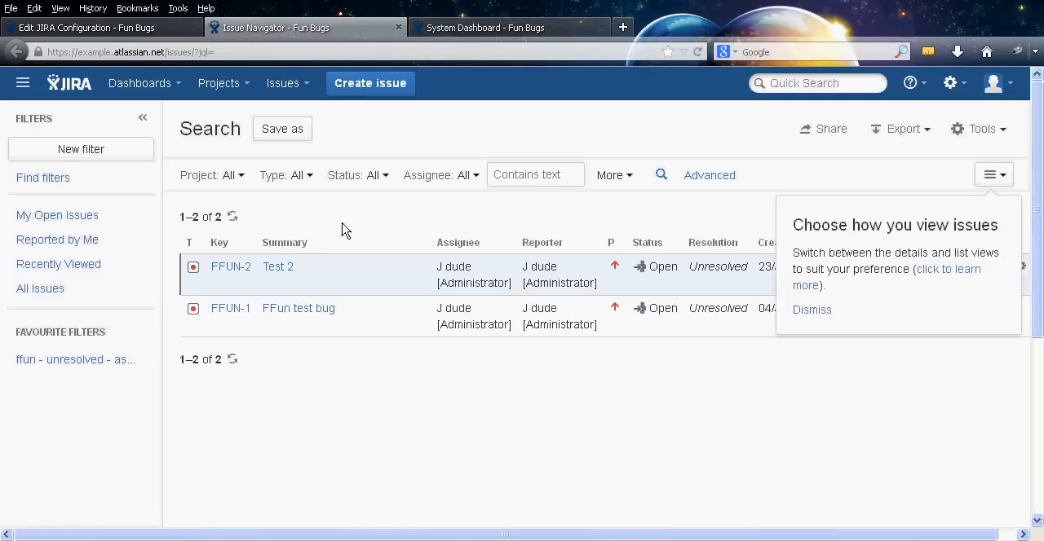
Switch the issue search to advanced mode and run the JQL query "assignee = unassigned", completing the field name from the suggestions
left_click(704, 175)
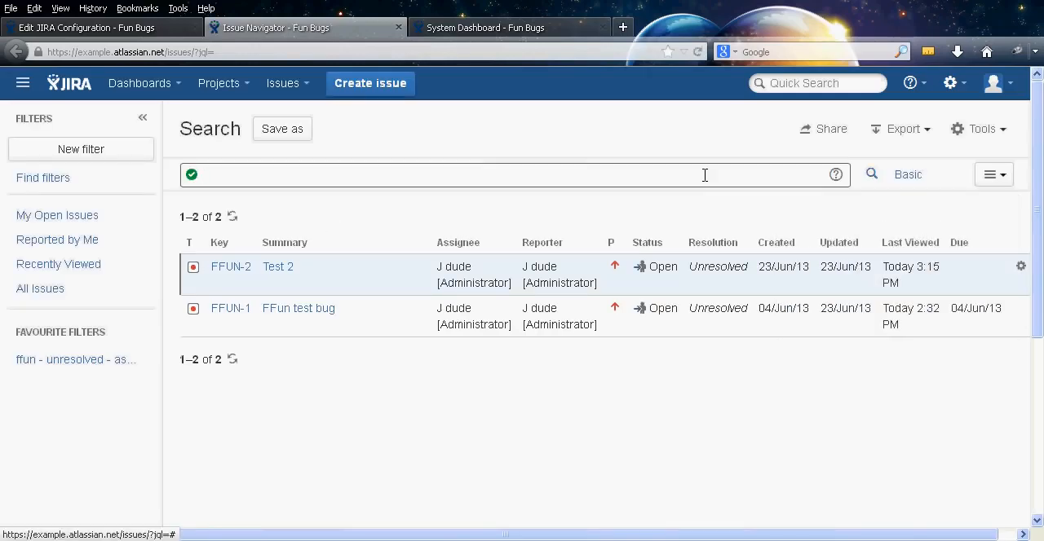
type("ass")
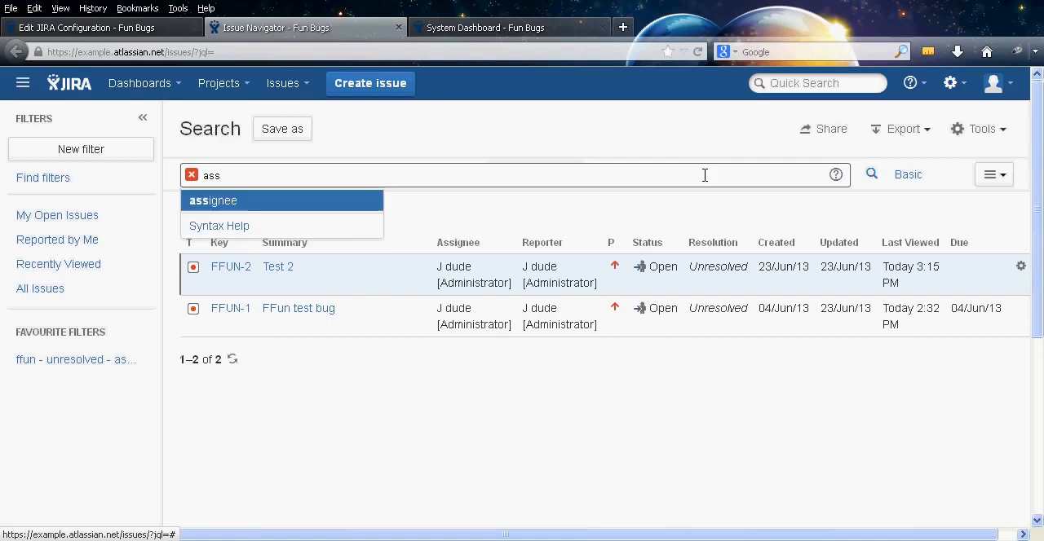
key("Return")
type("= ")
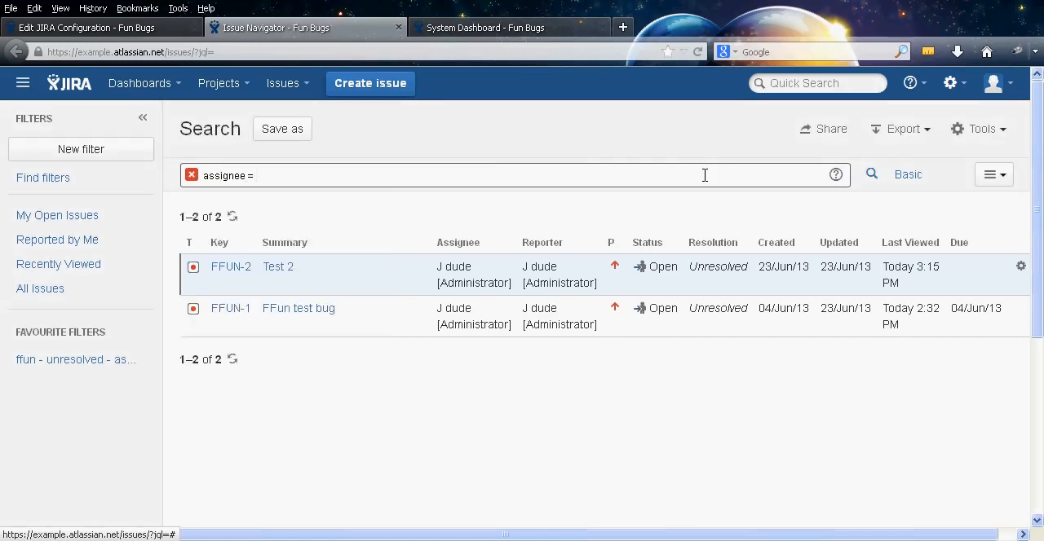
type("unassigned")
key("Return")
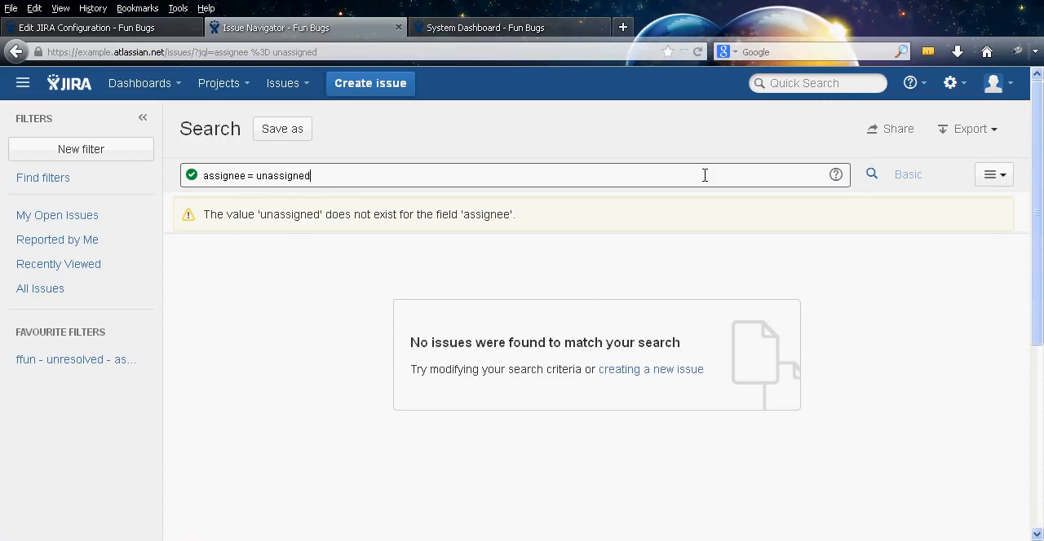
Replace the assignee value with the suggested currentUser() function and run the JQL query
key("ctrl+shift+Left")
key("BackSpace")
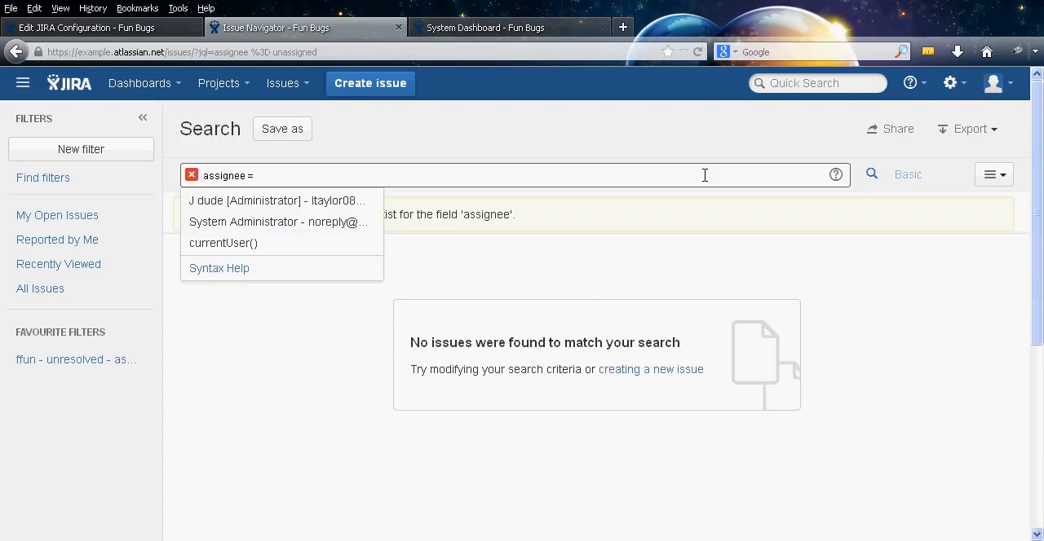
left_click(310, 243)
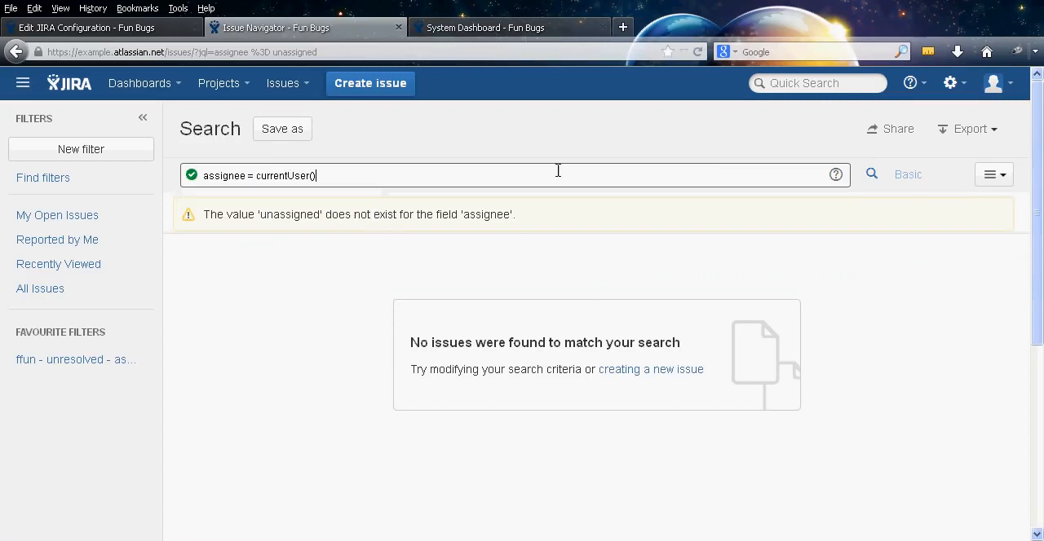
key("Return")
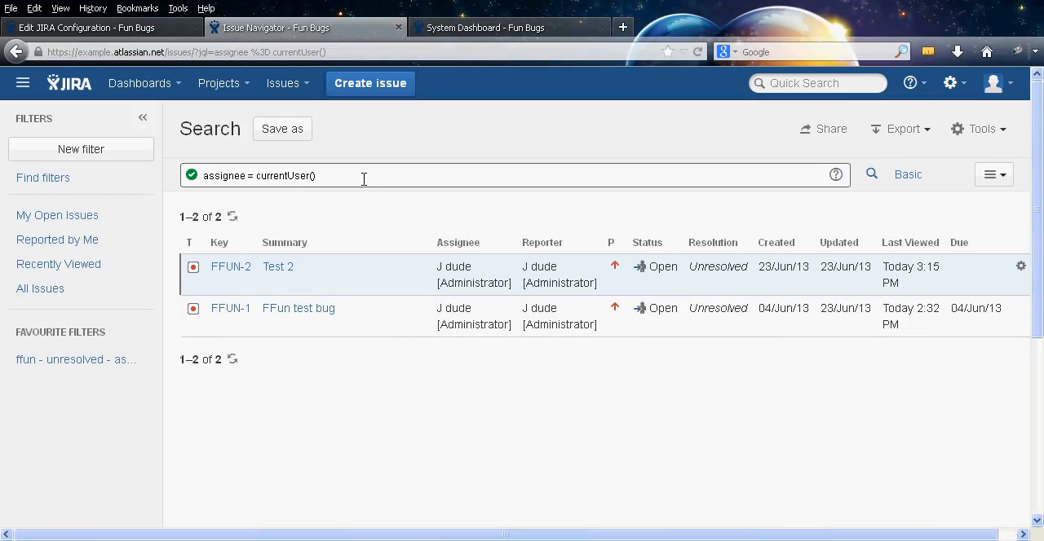
Remove currentUser() from the JQL query to view the value suggestions and close the Issue Navigator
left_click_drag(317, 176, 253, 179)
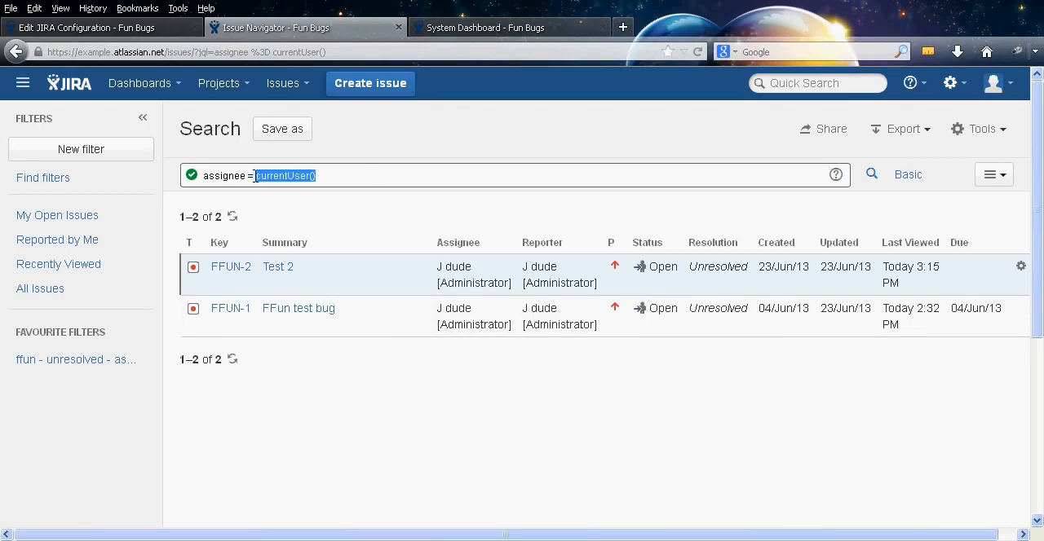
key("BackSpace")
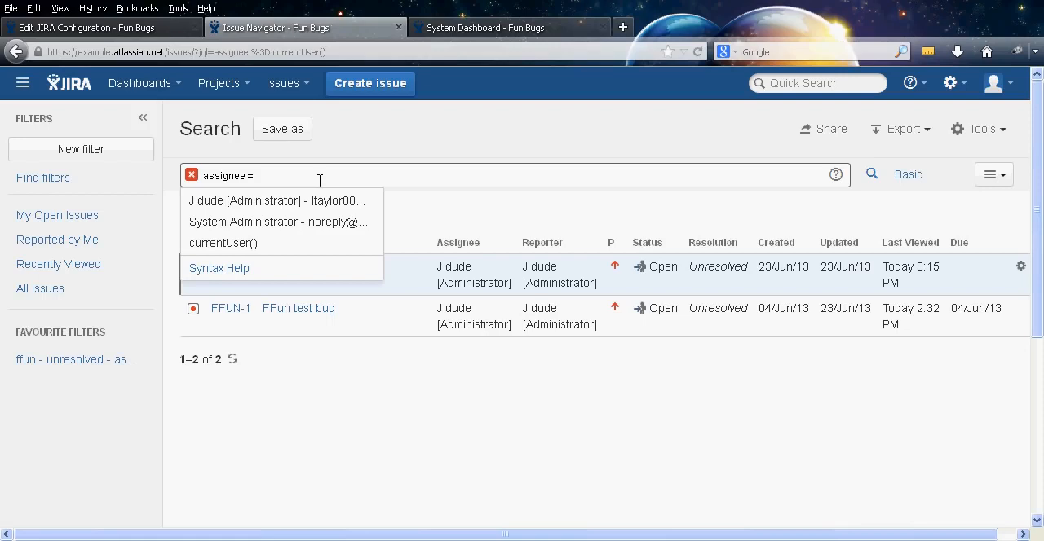
middle_click(278, 22)
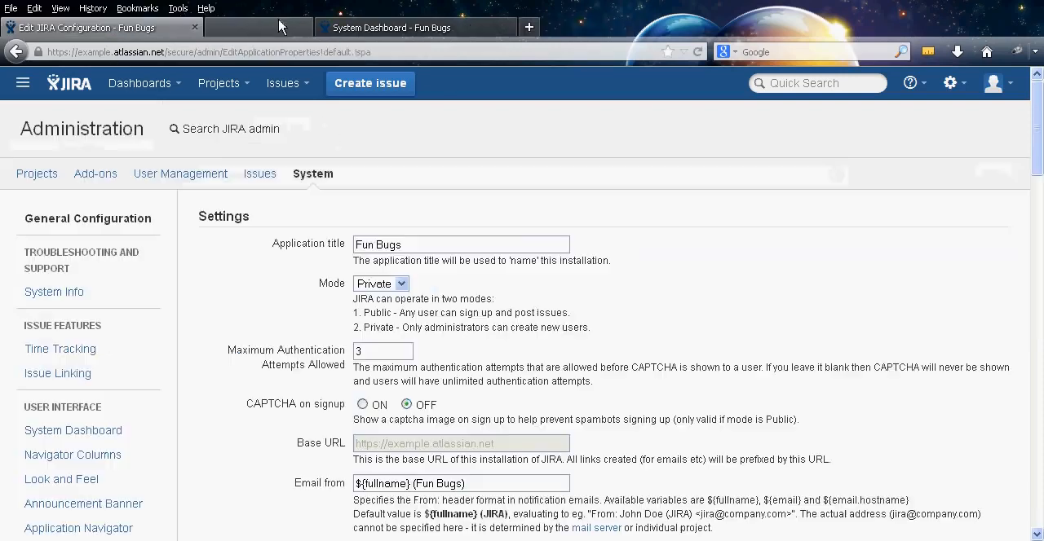
Set Contact Administrators Form to OFF in the Options section of the JIRA configuration
middle_click(268, 309)
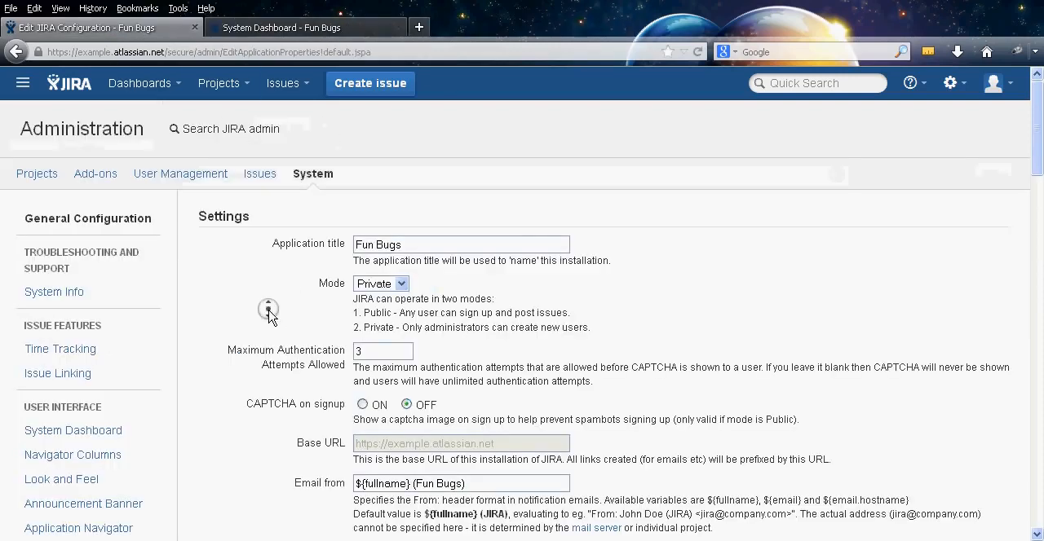
scroll(267, 390, "down", 10)
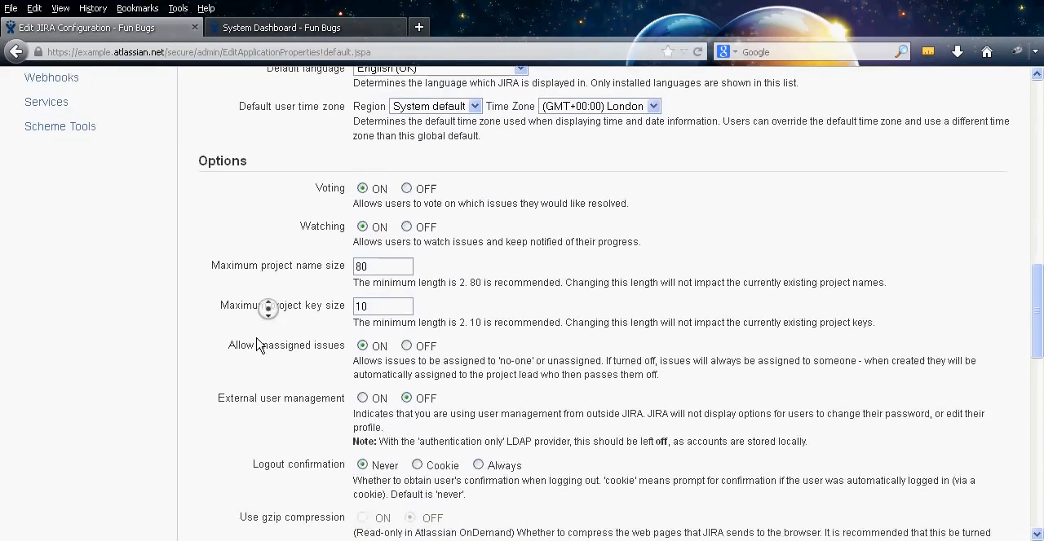
scroll(259, 345, "down", 10)
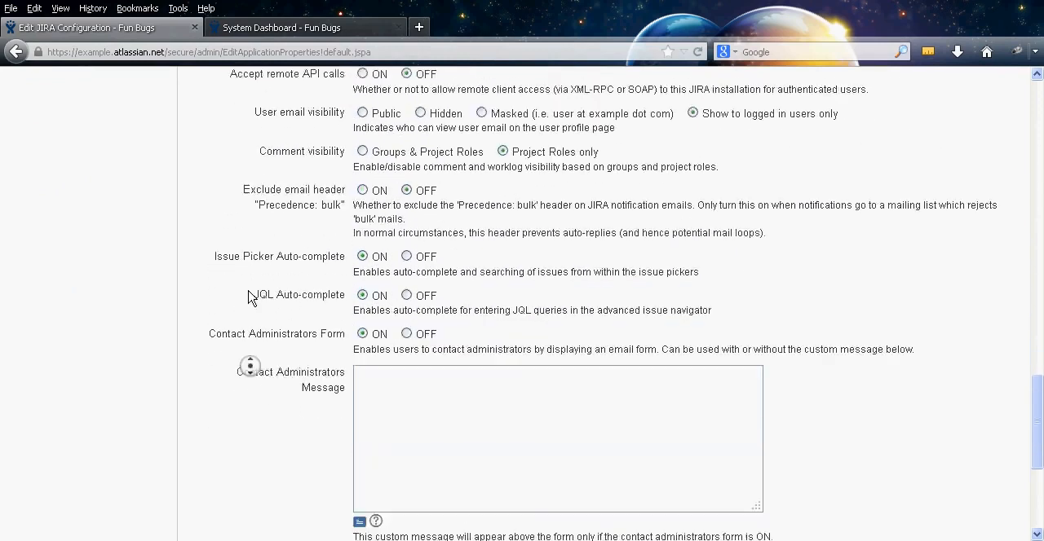
scroll(248, 292, "up", 3)
middle_click(250, 343)
scroll(251, 380, "down", 4)
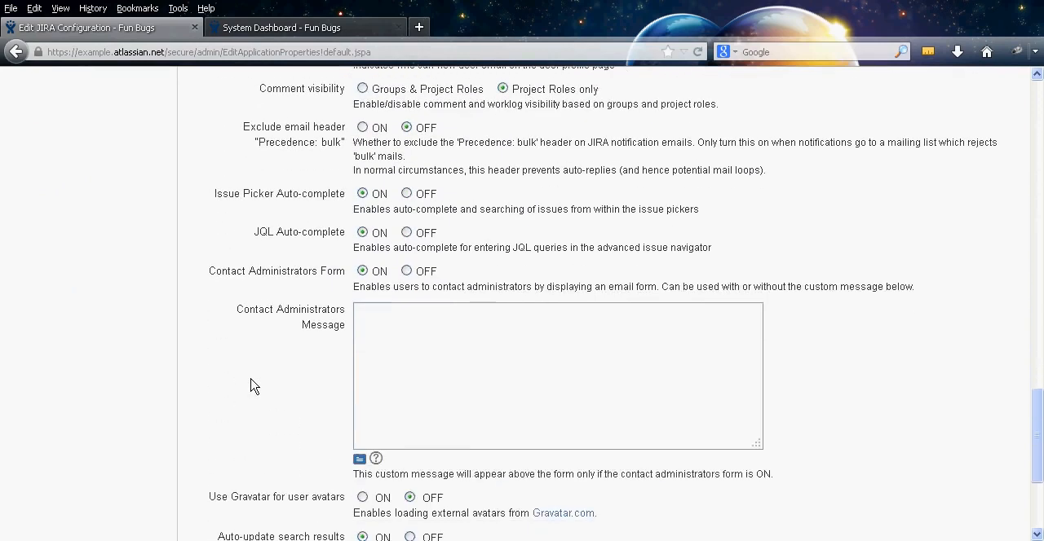
middle_click(263, 337)
scroll(263, 359, "down", 2)
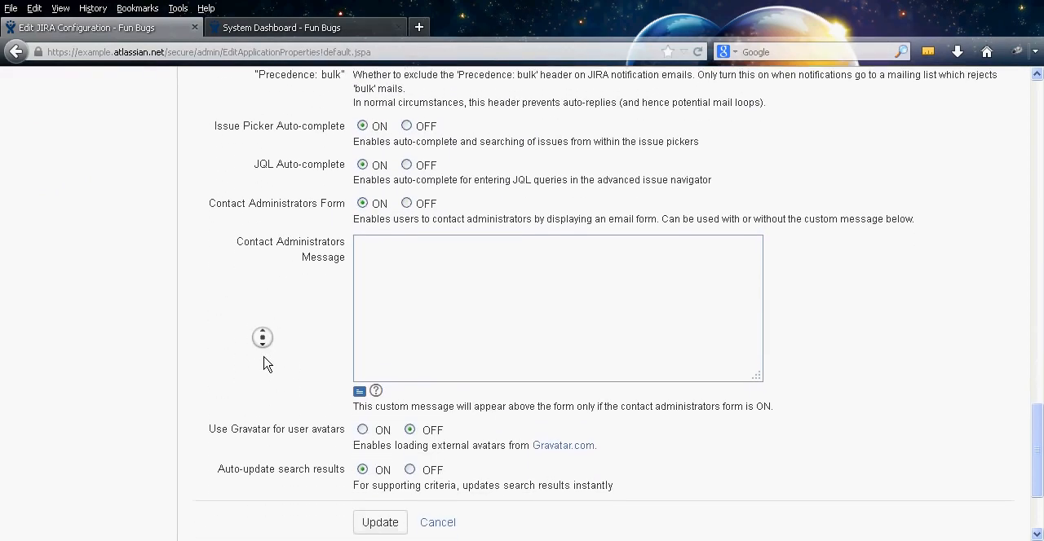
scroll(263, 363, "down", 1)
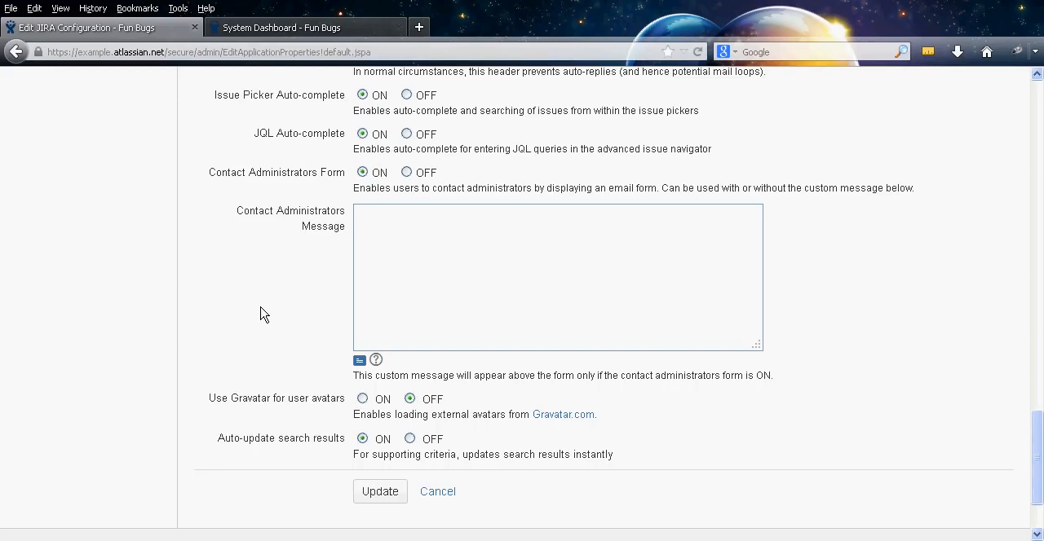
left_click(406, 172)
Save the edited JIRA general configuration settings
middle_click(272, 255)
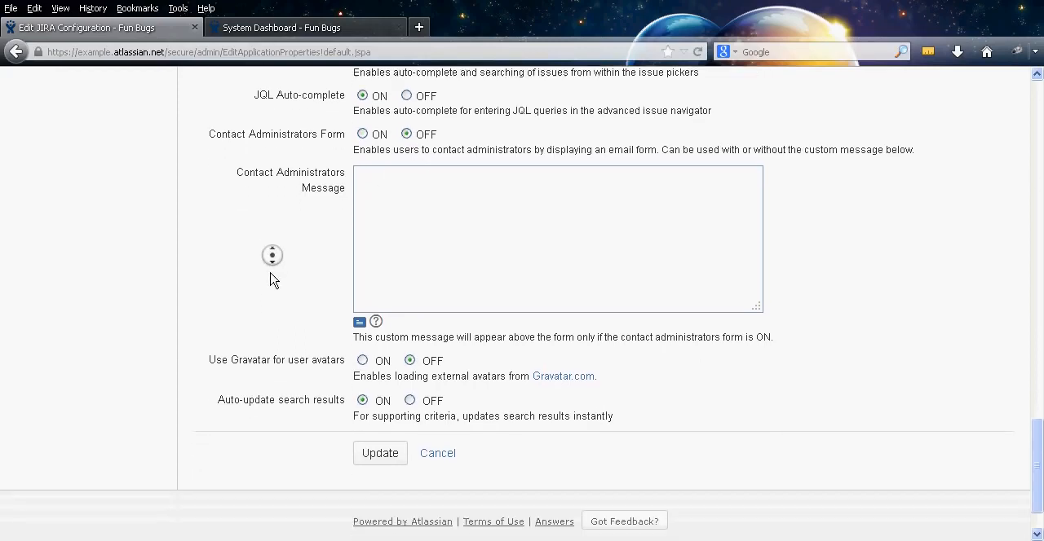
middle_click(261, 287)
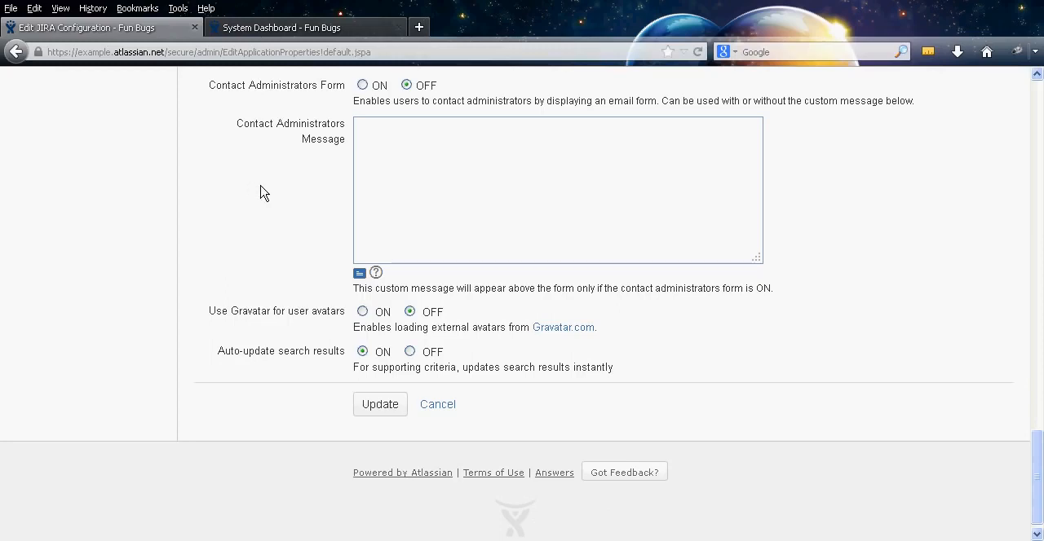
left_click(379, 412)
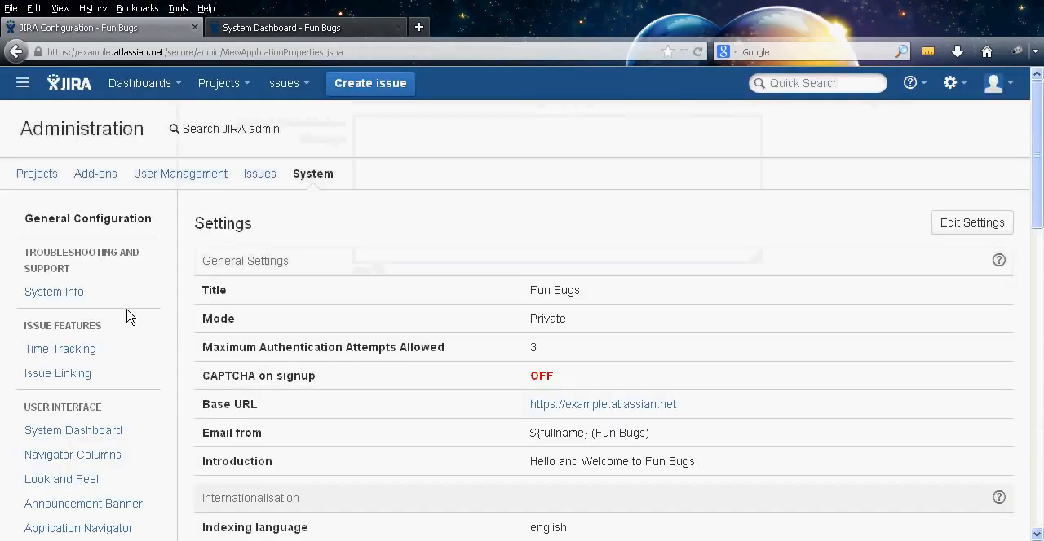
Open the System Info page and examine the server details and Java VM memory statistics
left_click(75, 293)
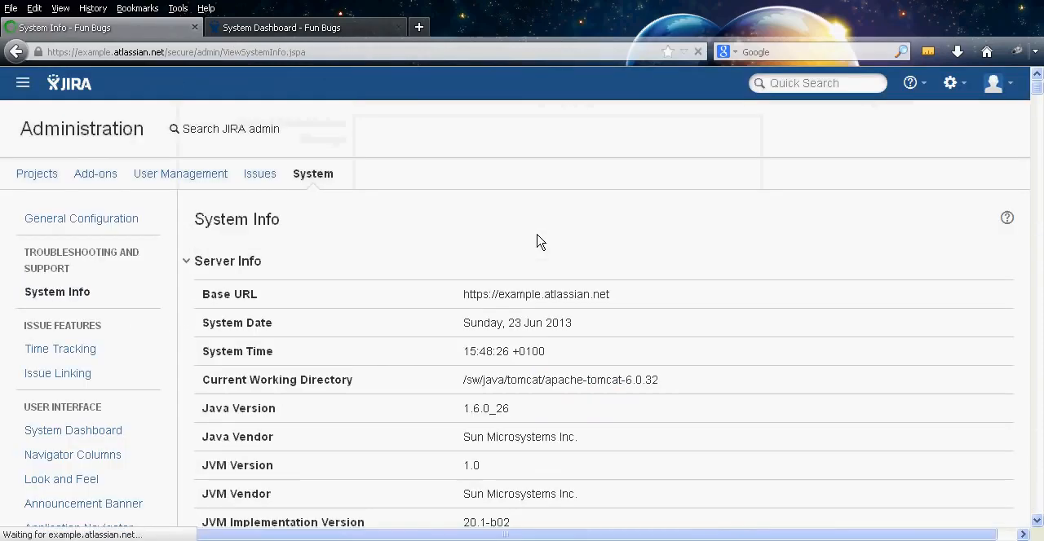
middle_click(828, 247)
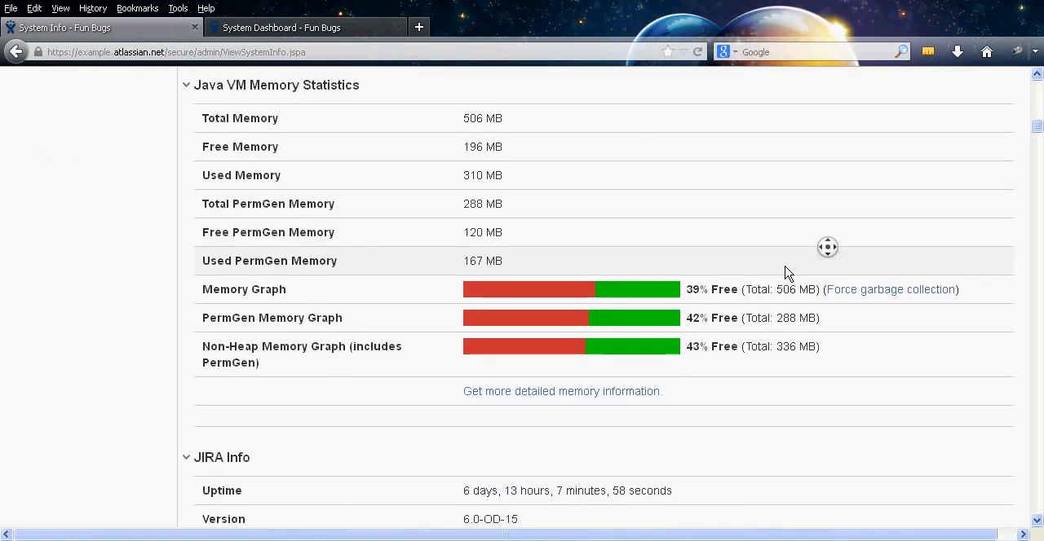
middle_click(784, 267)
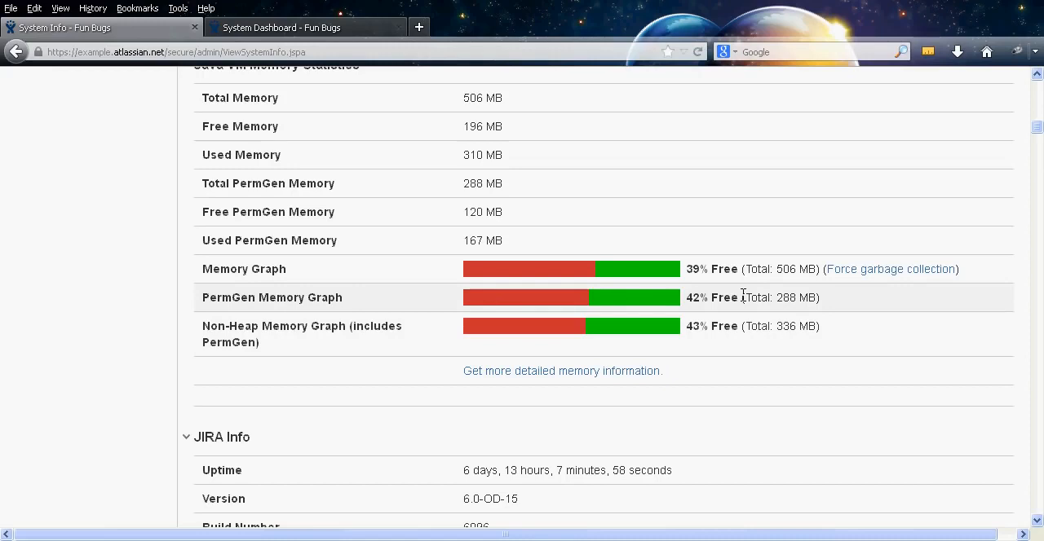
Examine the JIRA Info, licence details, Configuration Info and file location sections of System Info
middle_click(742, 296)
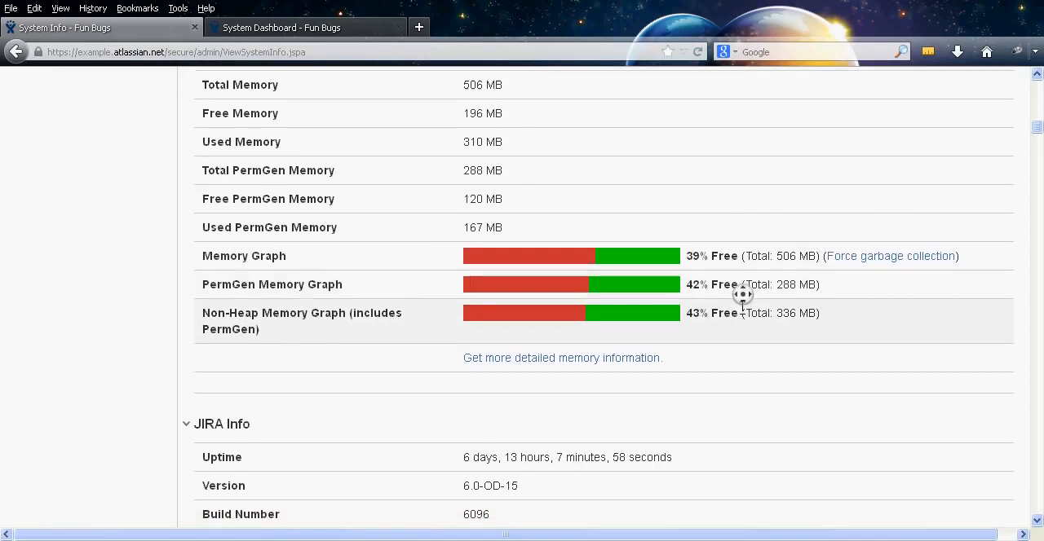
middle_click(749, 304)
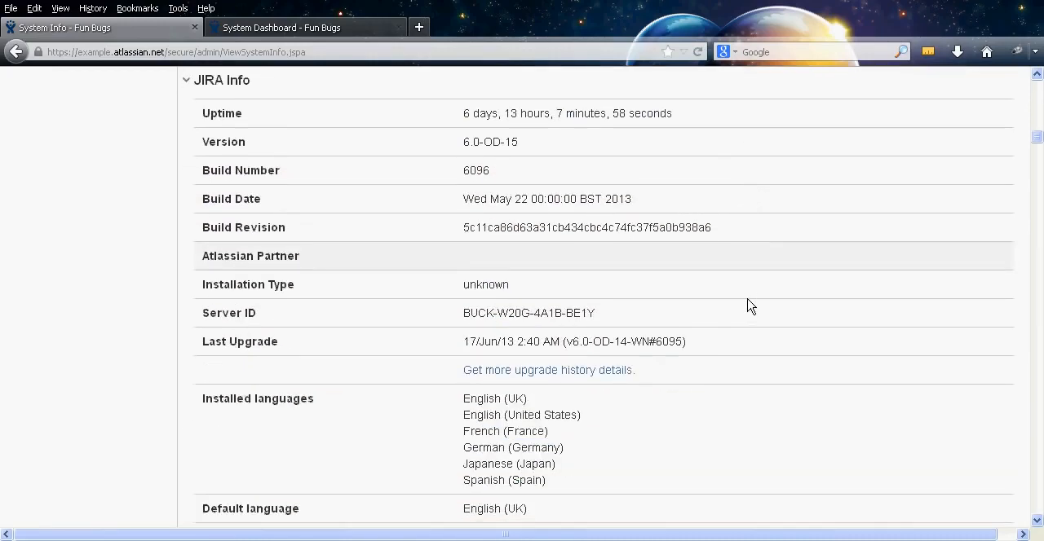
middle_click(794, 223)
middle_click(780, 335)
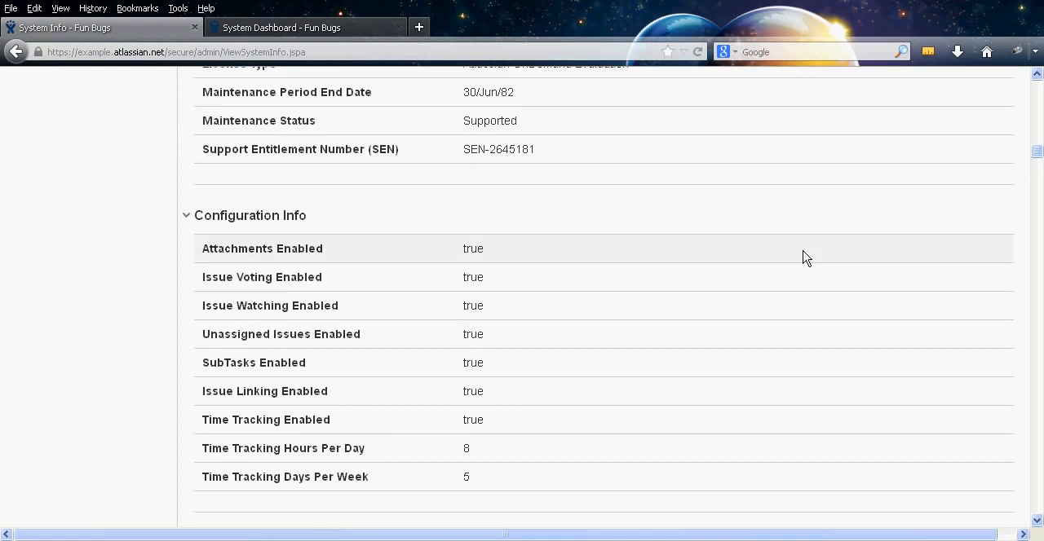
middle_click(801, 250)
middle_click(795, 327)
middle_click(809, 264)
middle_click(826, 317)
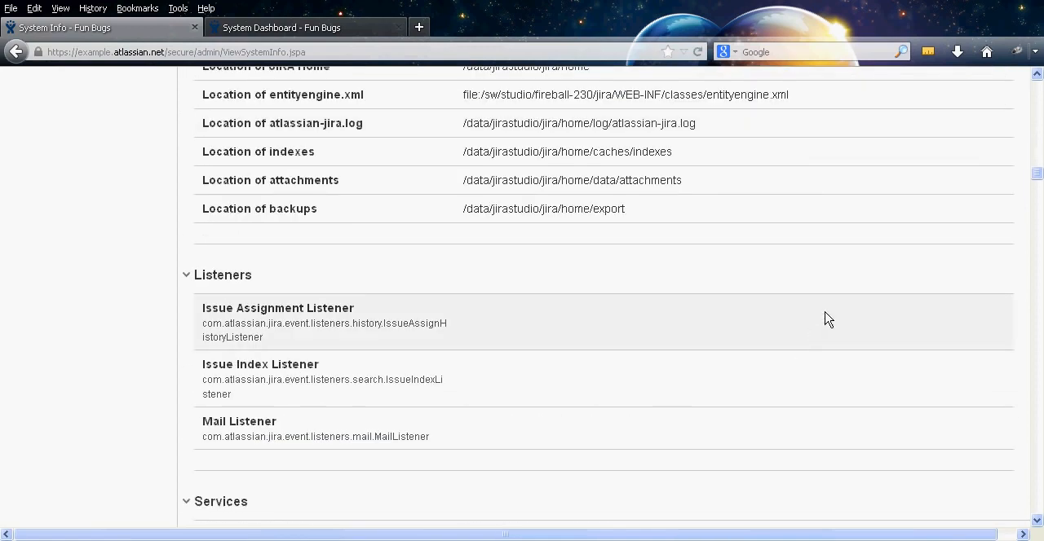
Examine the Listeners, Services and plugin sections further down the System Info page
middle_click(818, 257)
middle_click(794, 363)
middle_click(834, 233)
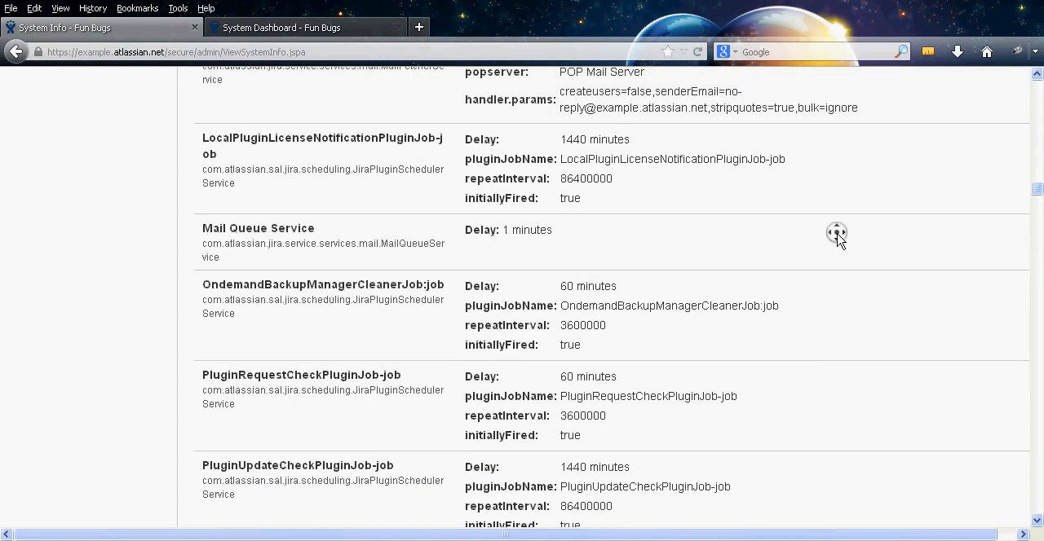
middle_click(820, 351)
middle_click(840, 246)
middle_click(832, 397)
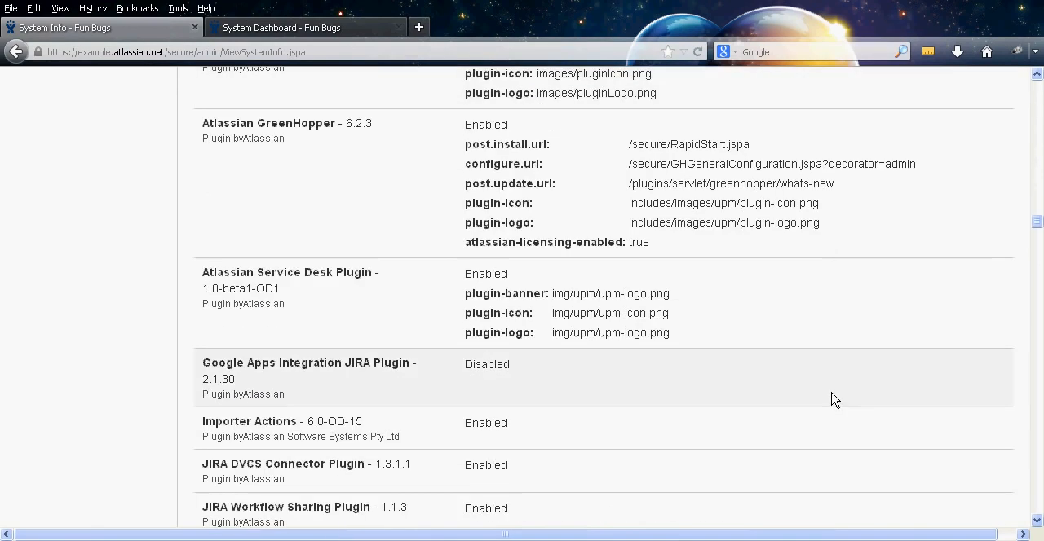
middle_click(831, 394)
middle_click(827, 396)
middle_click(826, 378)
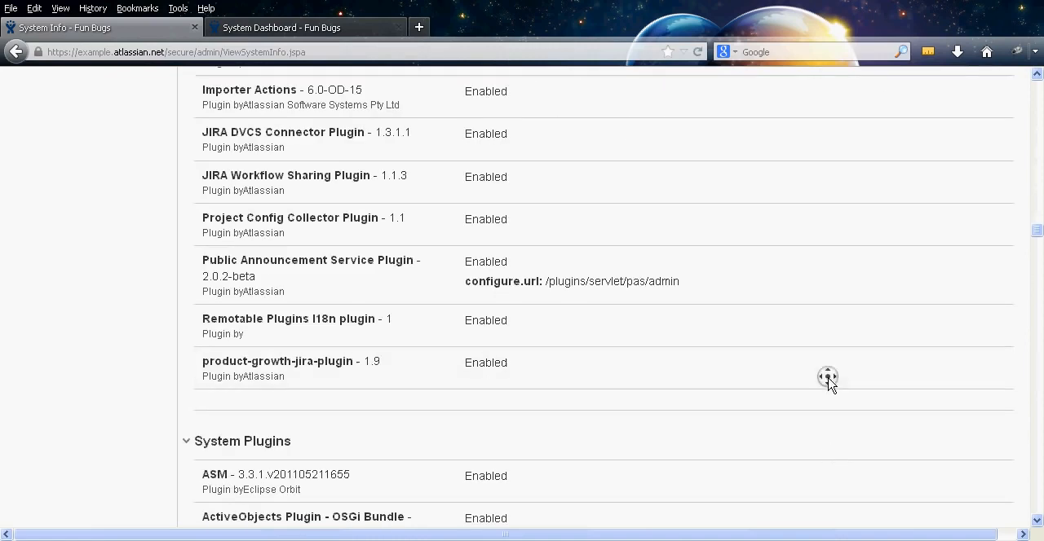
middle_click(746, 110)
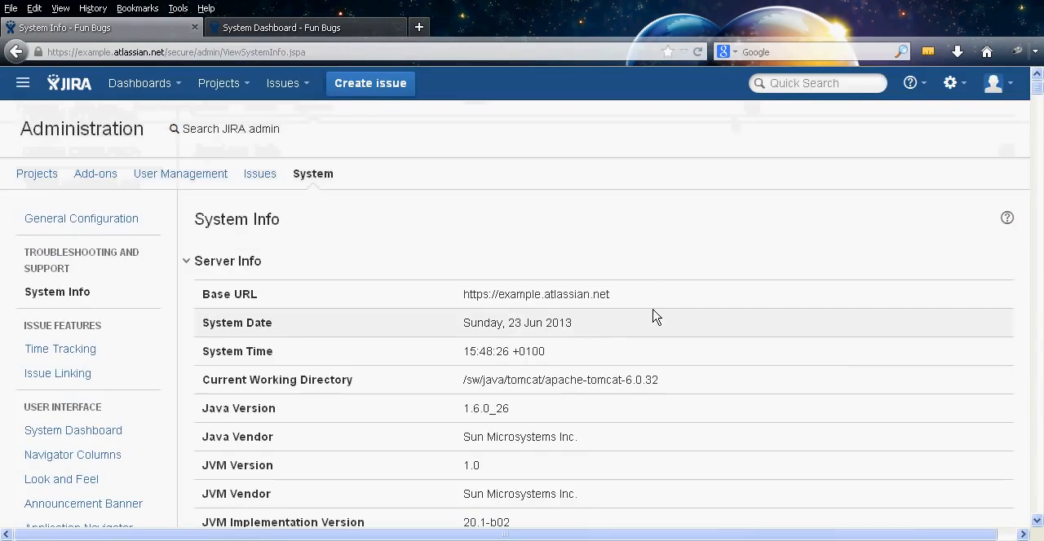
Open the Time Tracking settings page and review its current working-time, estimate format and default unit values
middle_click(605, 237)
middle_click(599, 317)
left_click(33, 137)
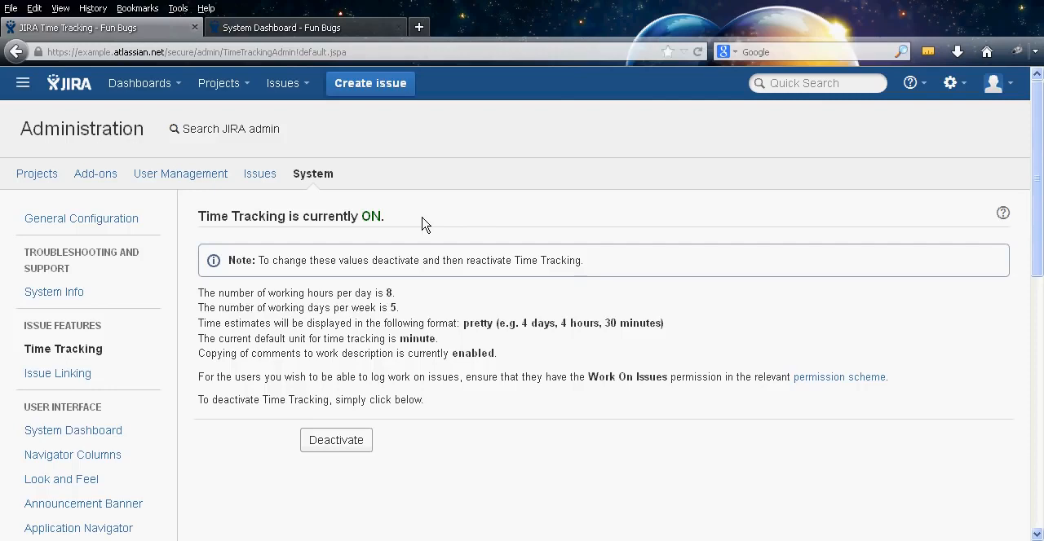
middle_click(512, 222)
middle_click(511, 243)
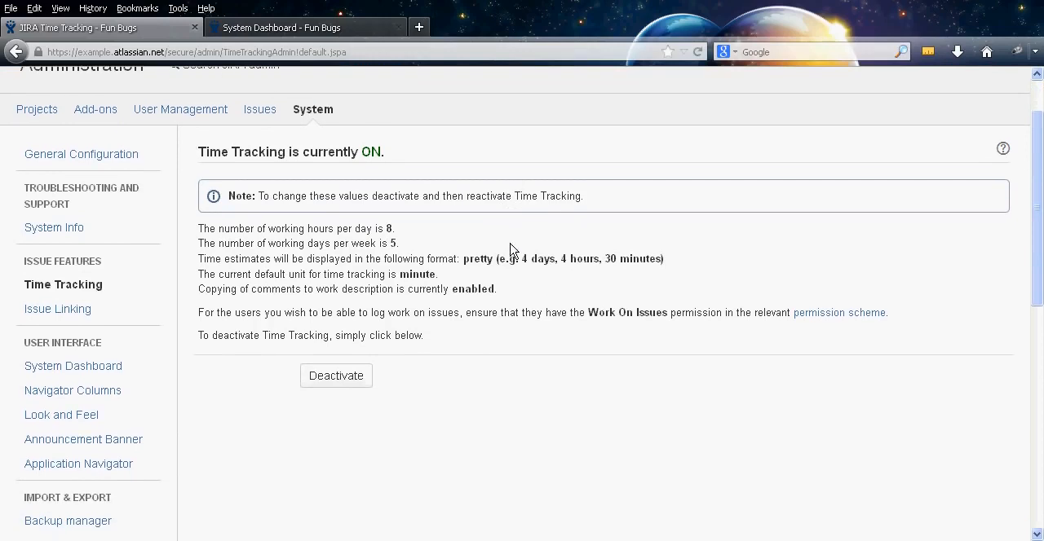
Open the Issue Linking settings page and review the existing link types
left_click(105, 312)
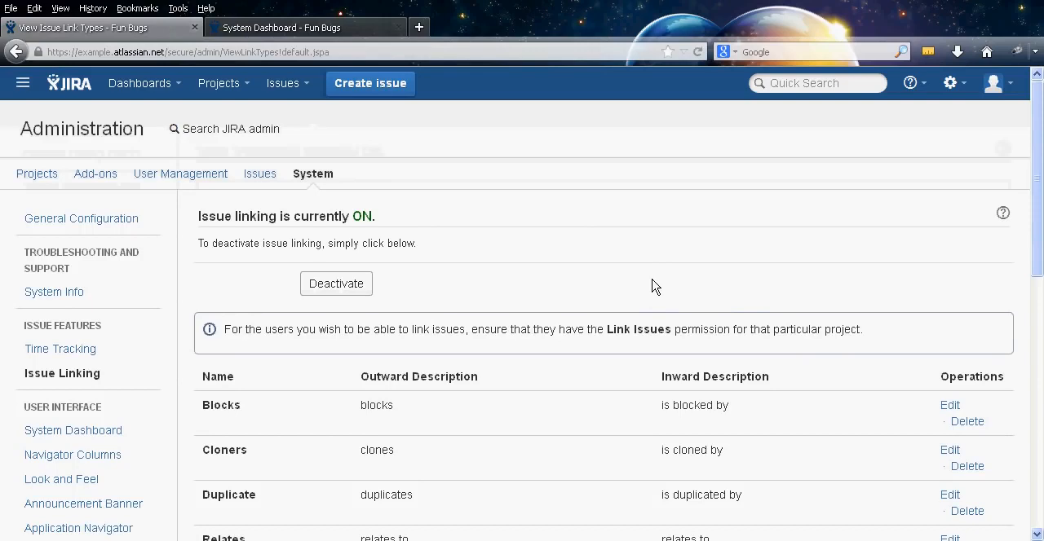
middle_click(594, 255)
middle_click(594, 290)
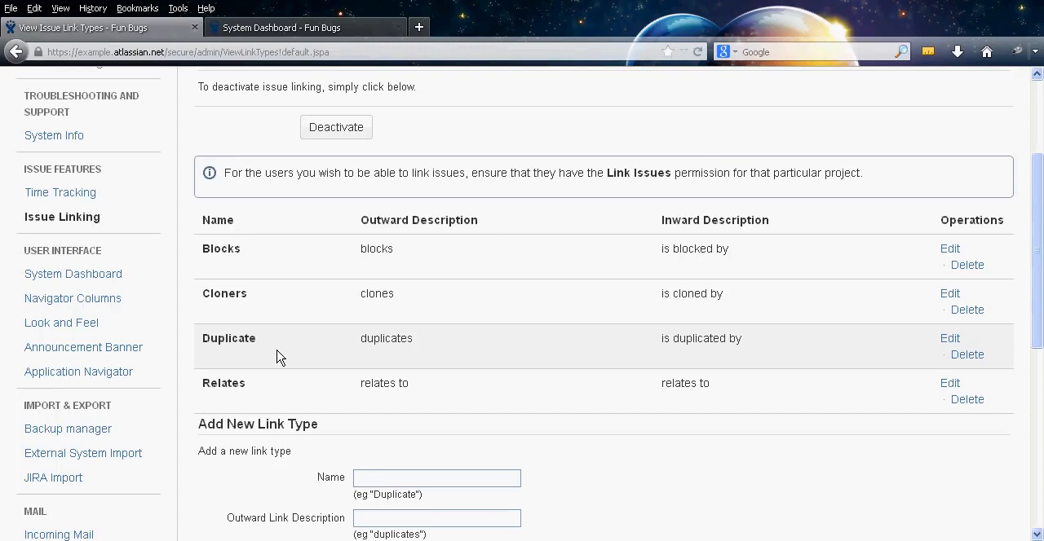
middle_click(252, 389)
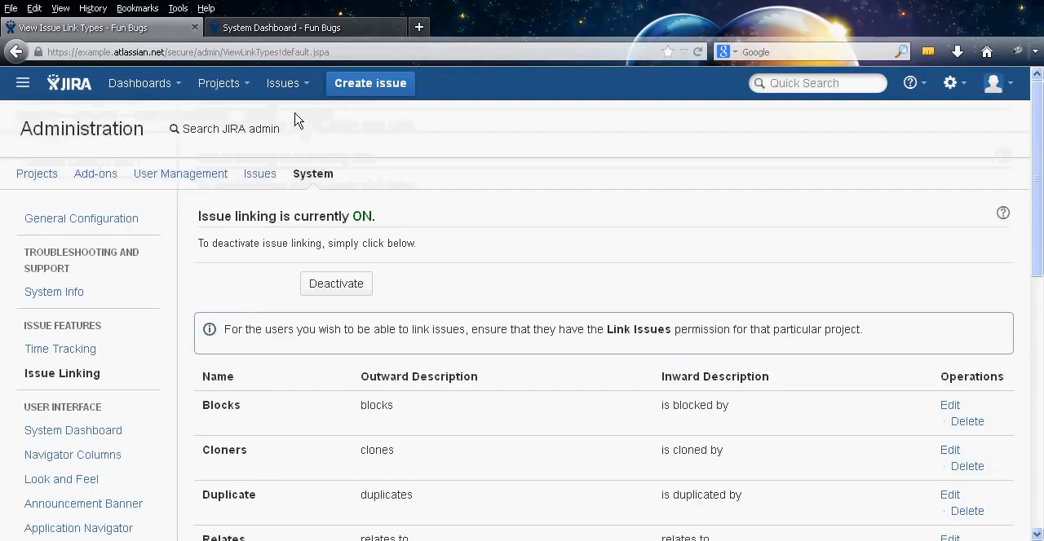
Open the recent issue FFUN-2 Test 2 in a separate browser tab and look over its details
left_click(302, 85)
right_click(336, 233)
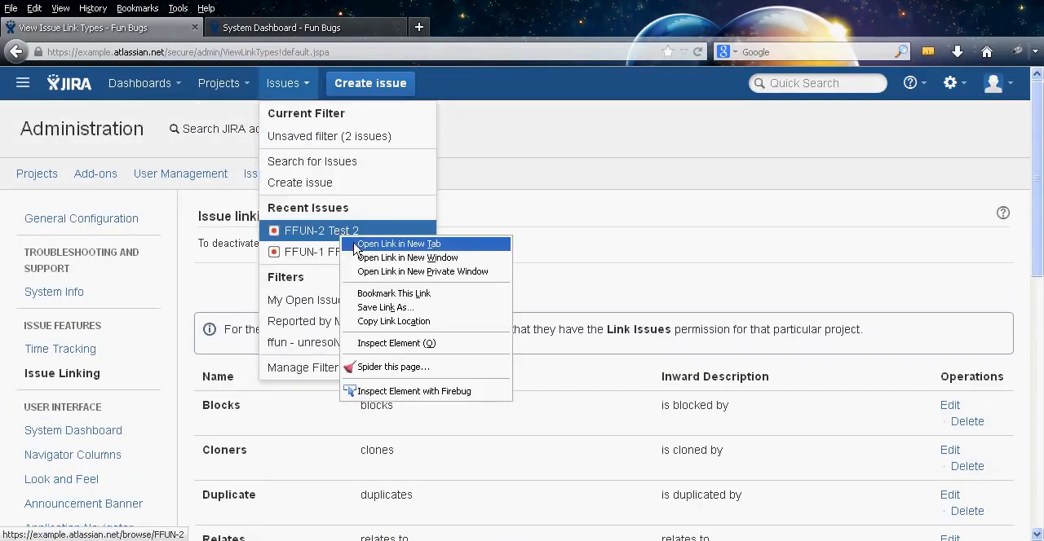
left_click(359, 246)
left_click(277, 30)
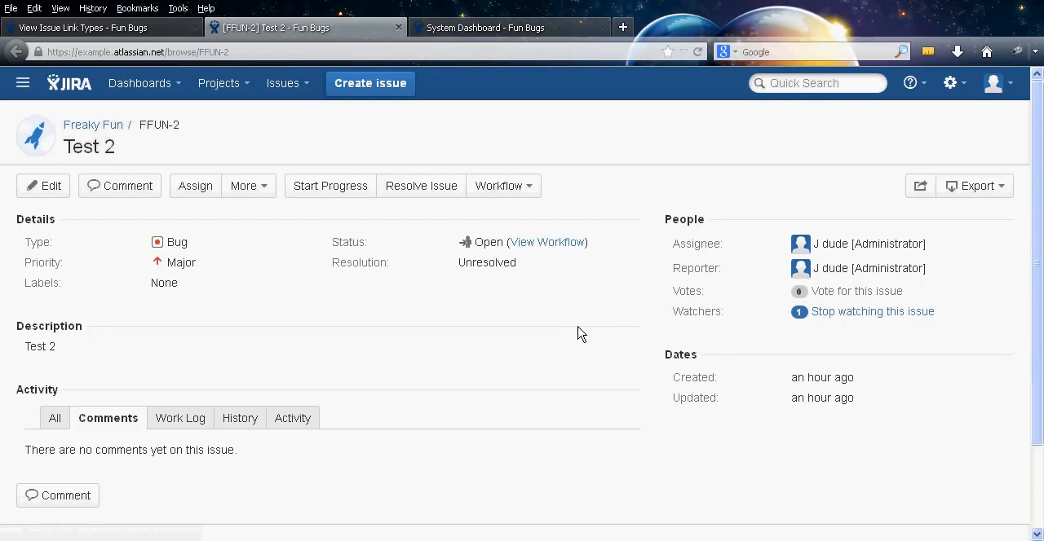
middle_click(577, 335)
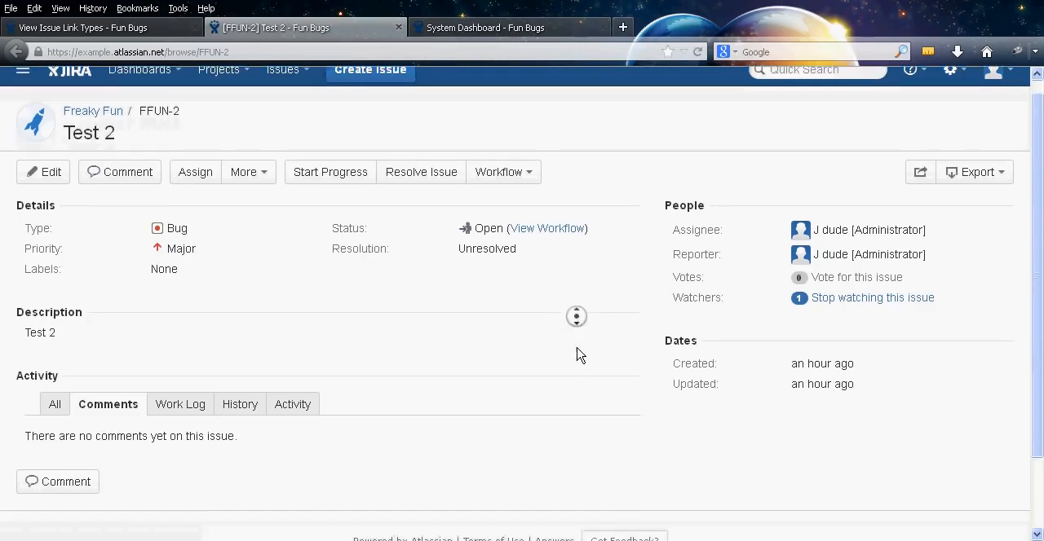
middle_click(575, 338)
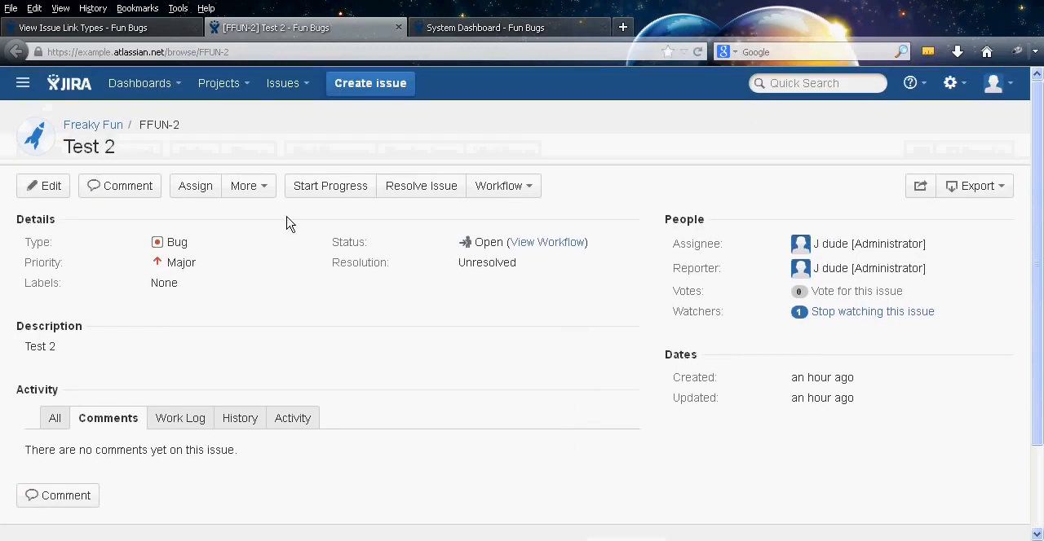
Link issue FFUN-2 to FFUN-1 with the duplicates relationship, leaving the comment empty
left_click(260, 185)
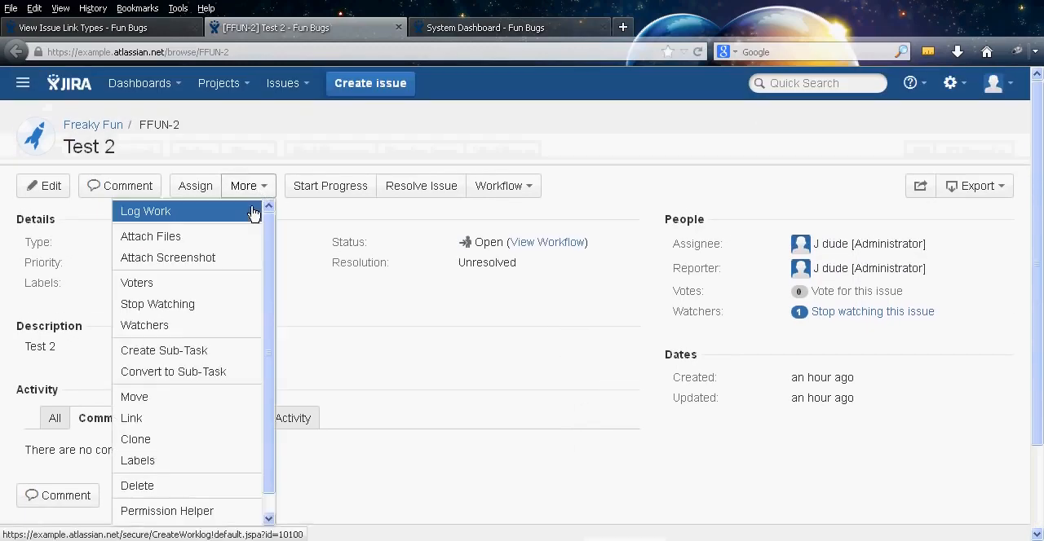
left_click(196, 433)
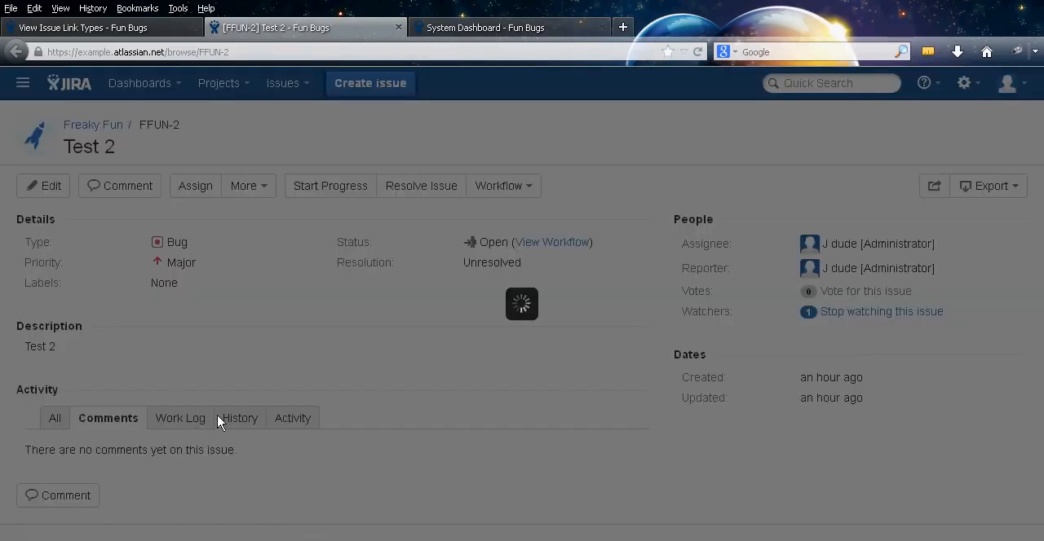
left_click(559, 222)
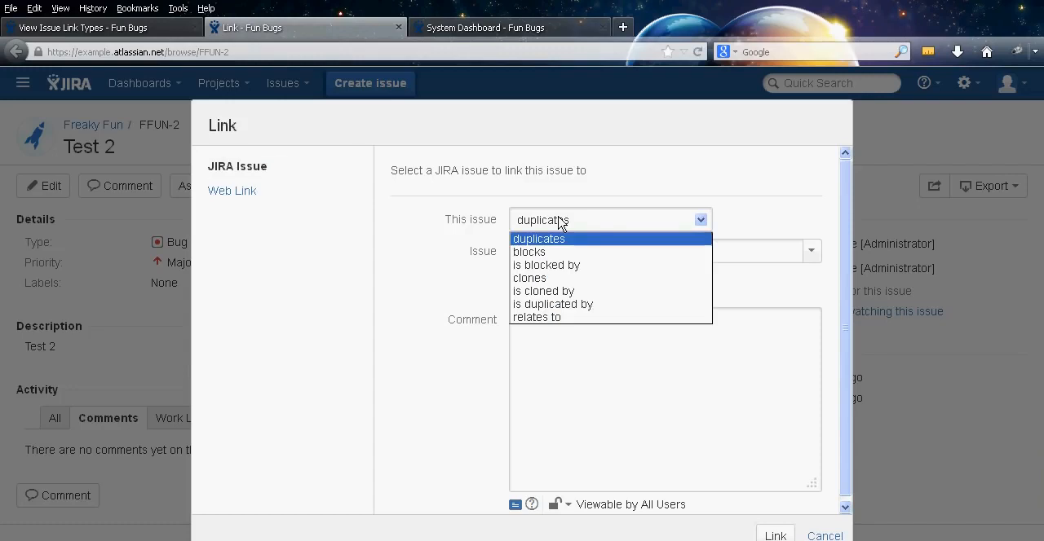
left_click(558, 235)
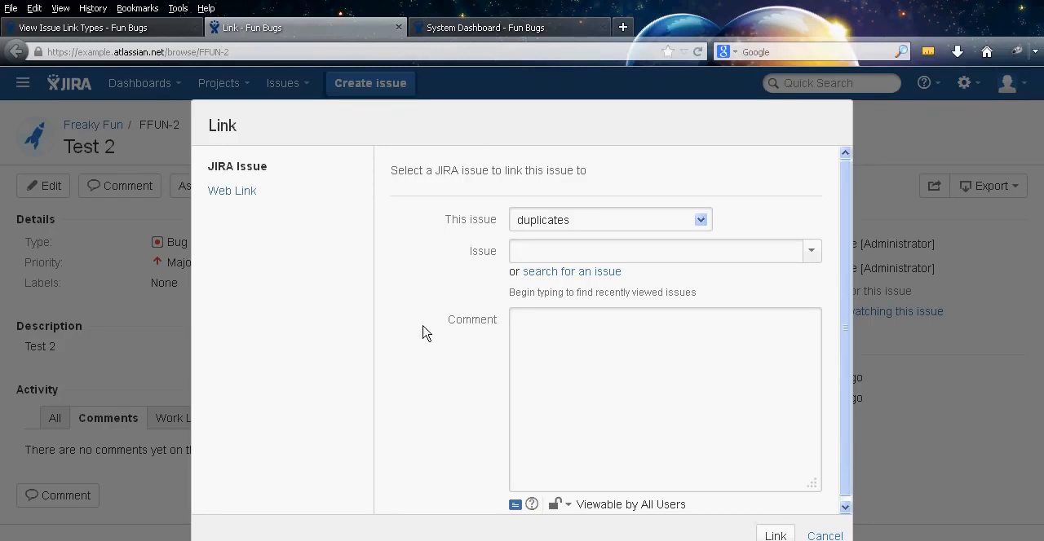
type("FFUN")
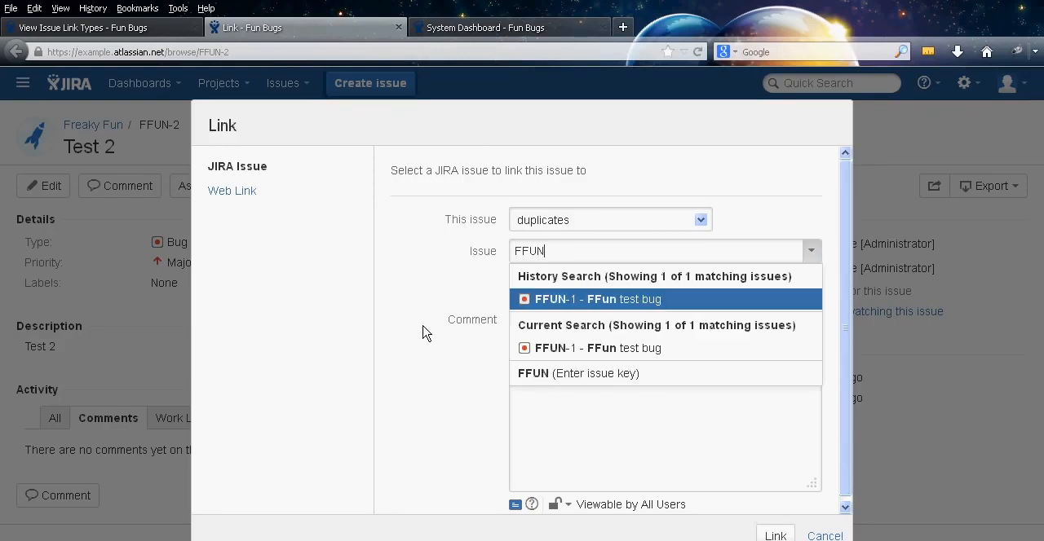
left_click(560, 297)
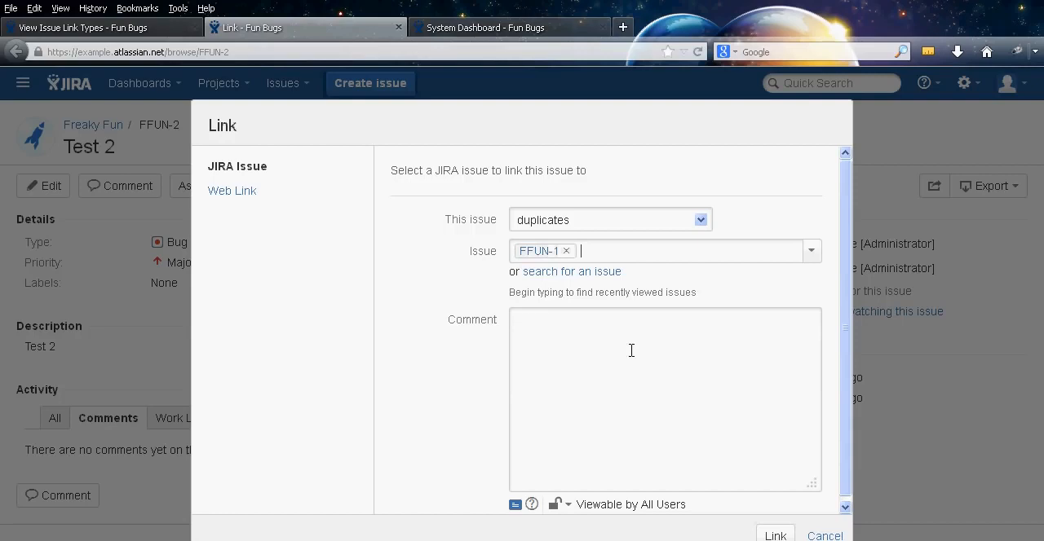
middle_click(434, 335)
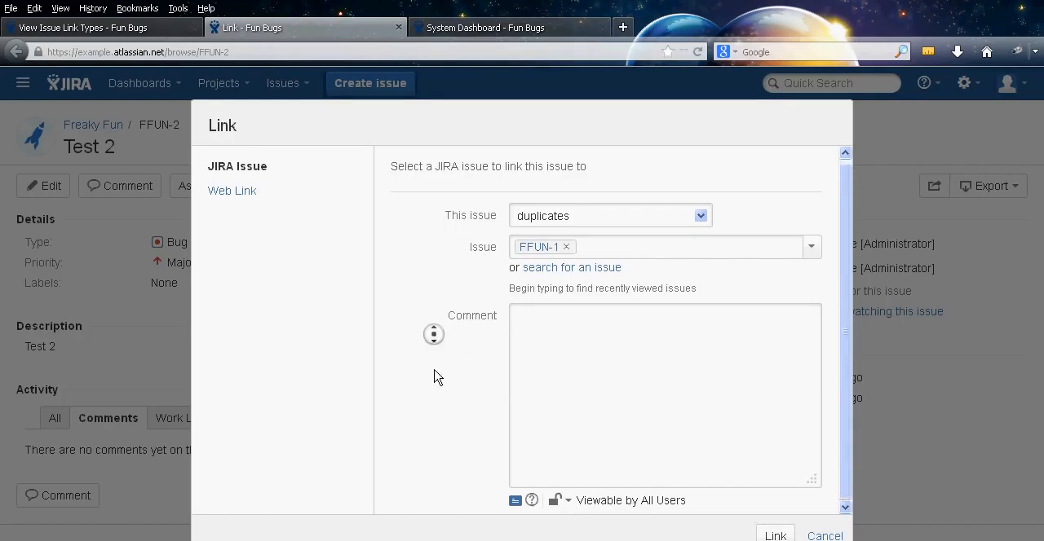
left_click(776, 535)
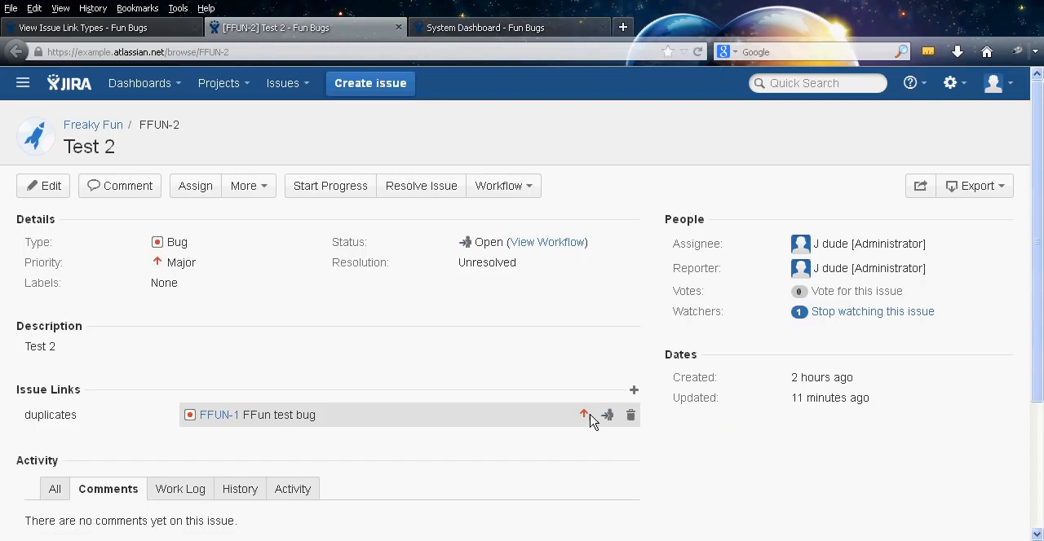
Close the FFUN-2 issue tab and examine the link types and the Add New Link Type form on the Issue Linking page
middle_click(315, 30)
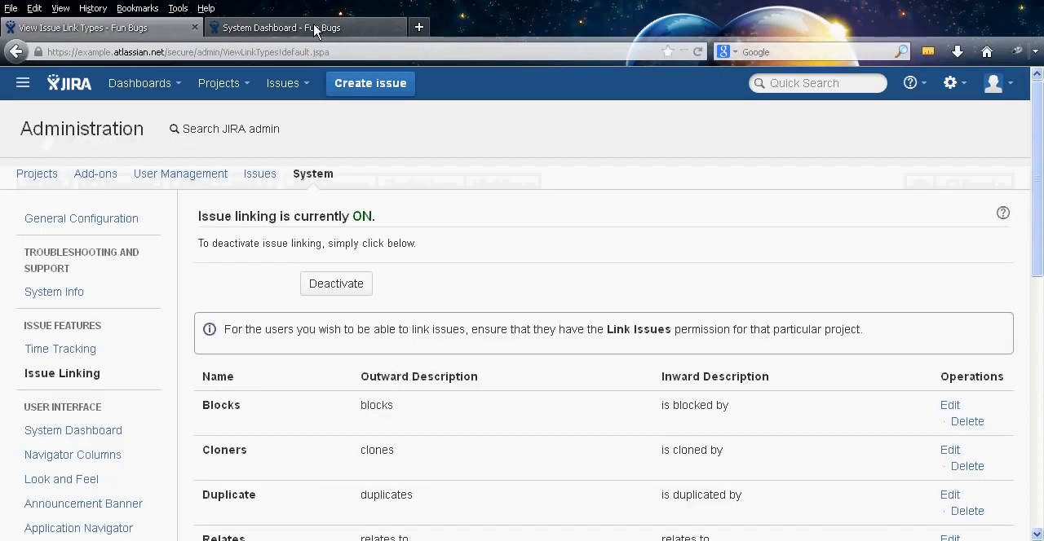
middle_click(540, 231)
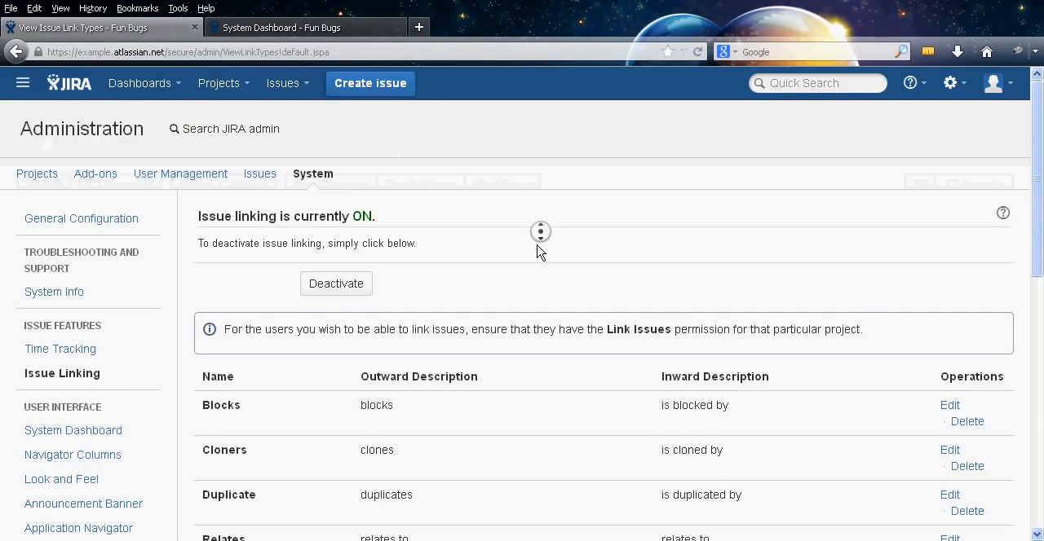
scroll(536, 264, "down", 3)
middle_click(536, 272)
middle_click(526, 432)
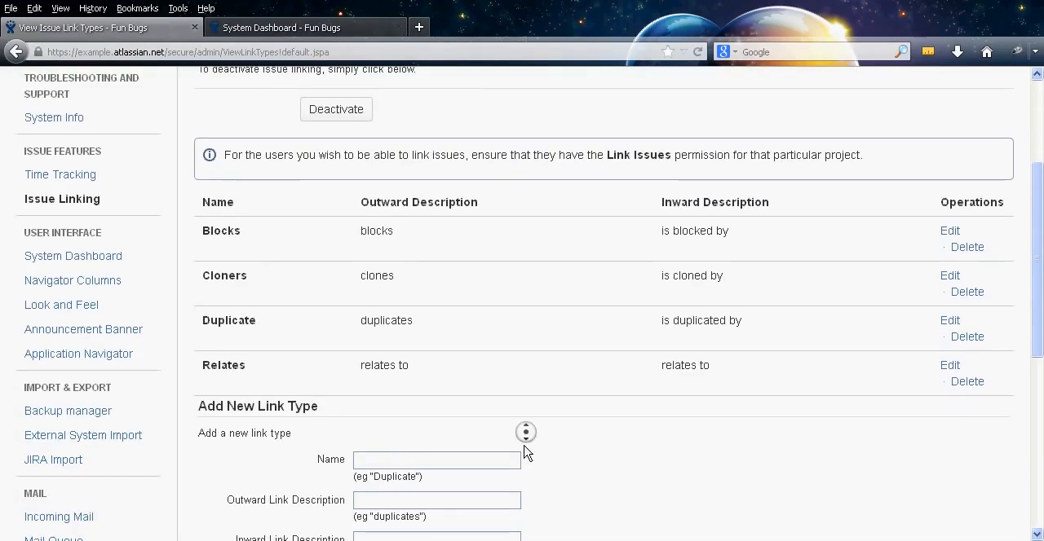
scroll(522, 465, "down", 2)
middle_click(520, 477)
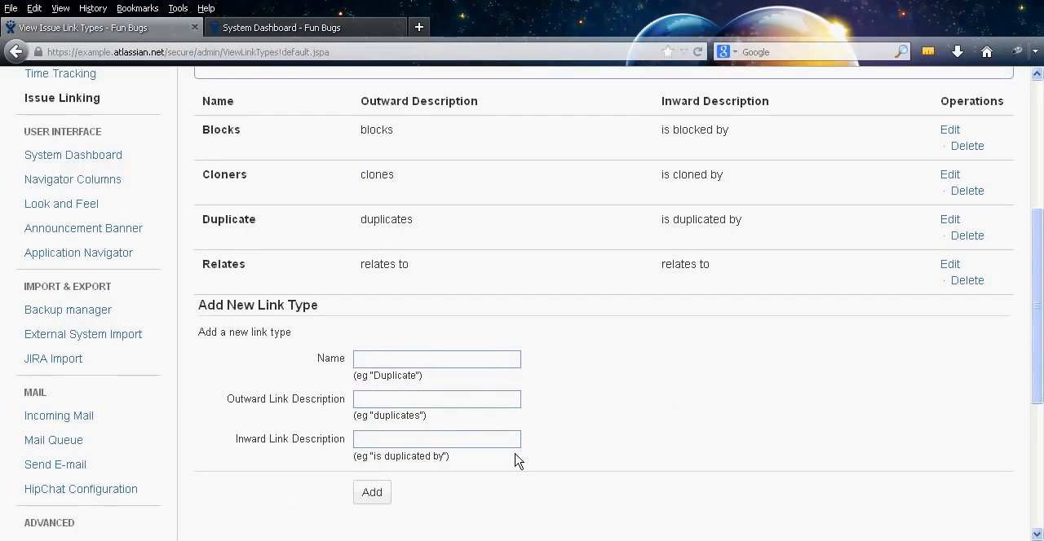
scroll(550, 376, "up", 4)
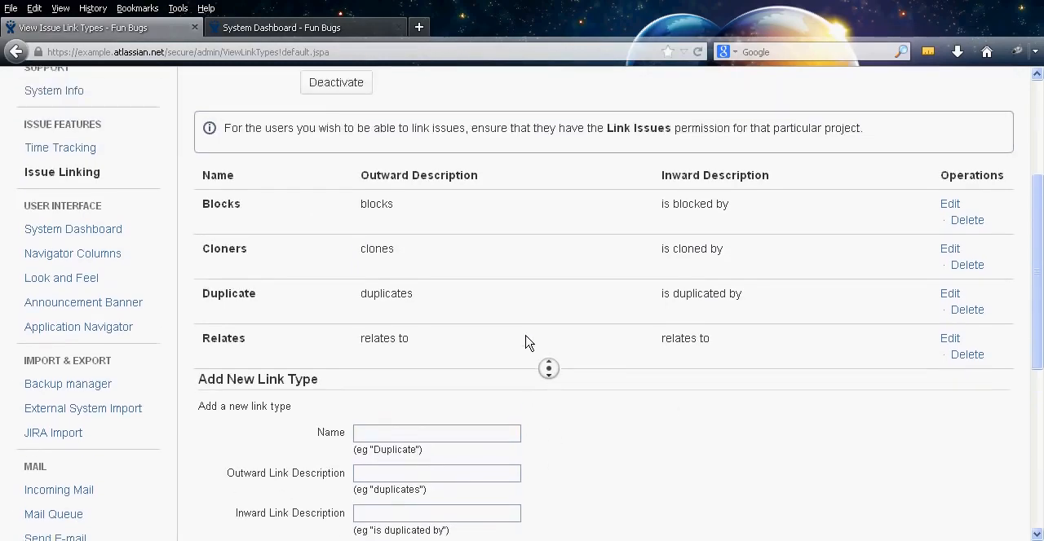
Open the System Dashboard configuration and add the Filter Results gadget, found by searching the gadget directory for "filter res"
left_click(79, 346)
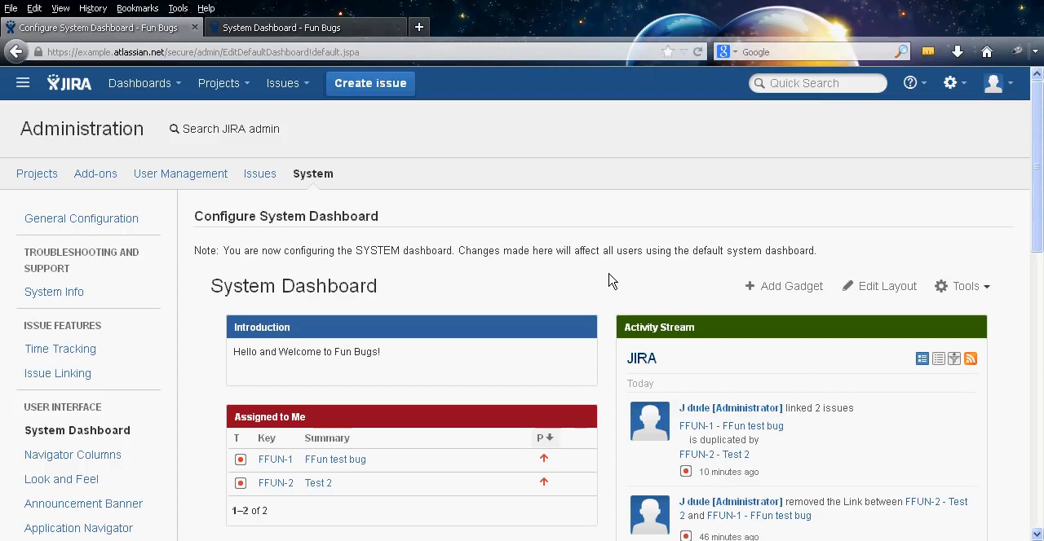
middle_click(607, 280)
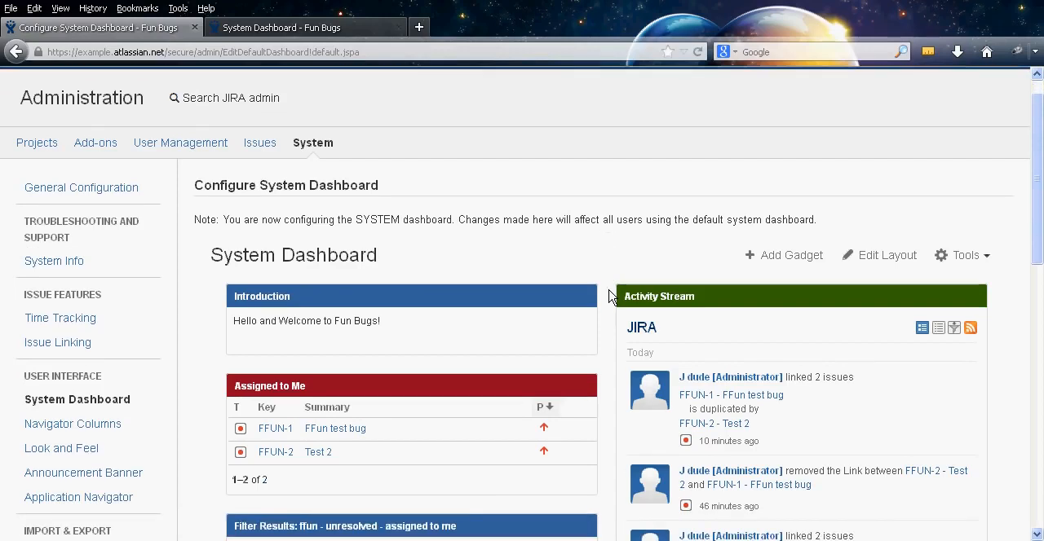
left_click(763, 258)
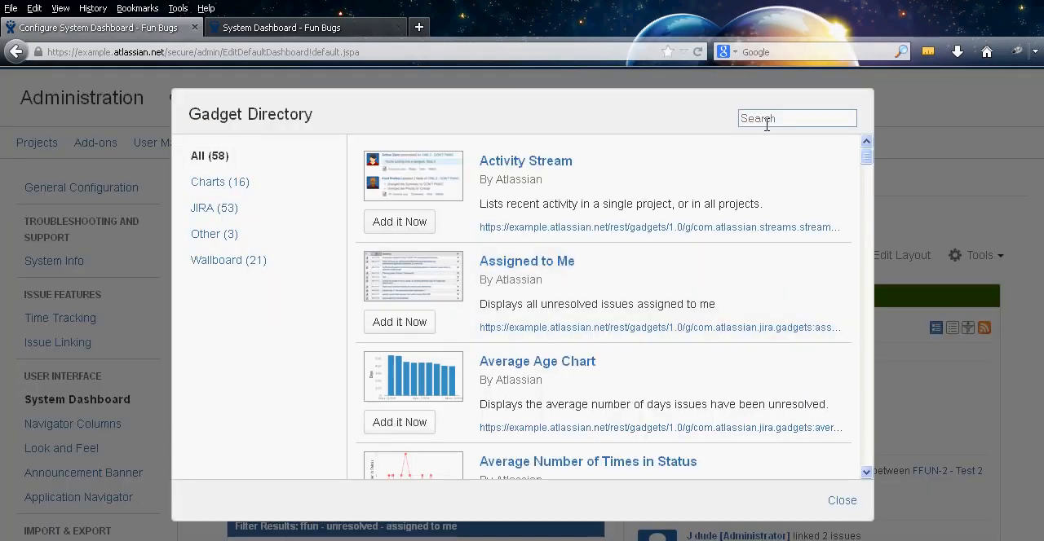
type("filter res")
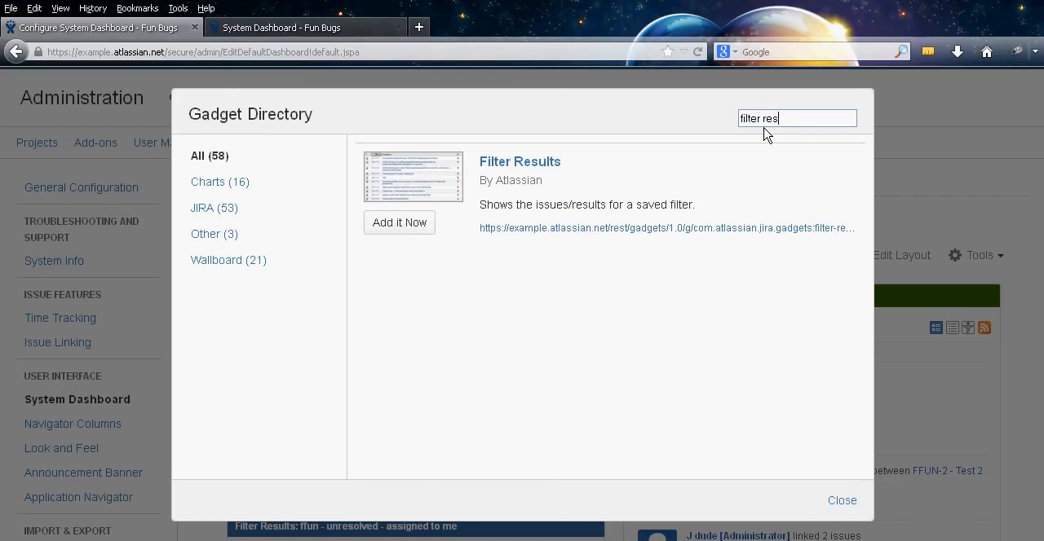
left_click(384, 226)
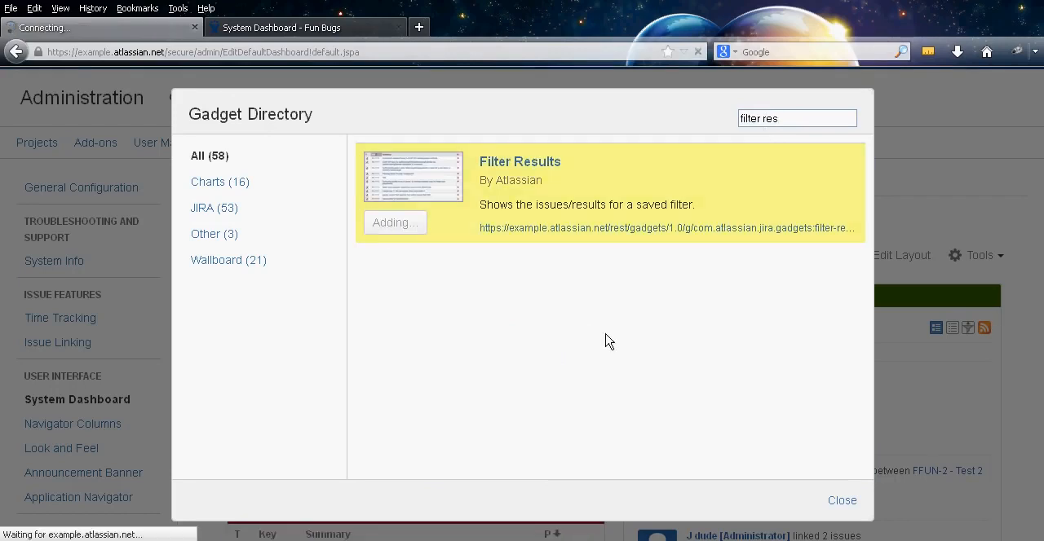
left_click(839, 502)
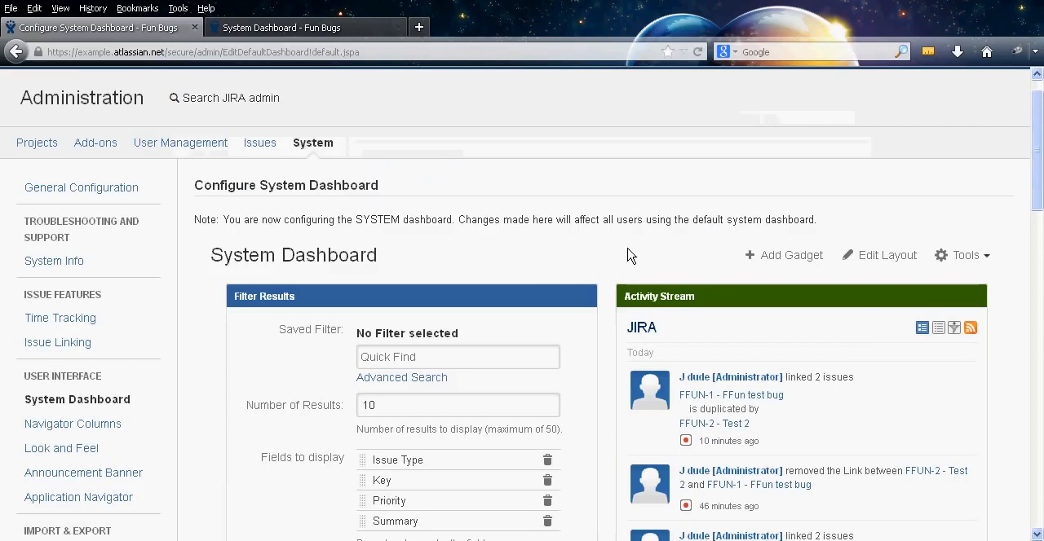
Set the Refresh Interval of the new Filter Results gadget to Every 15 Minutes
scroll(611, 248, "down", 3)
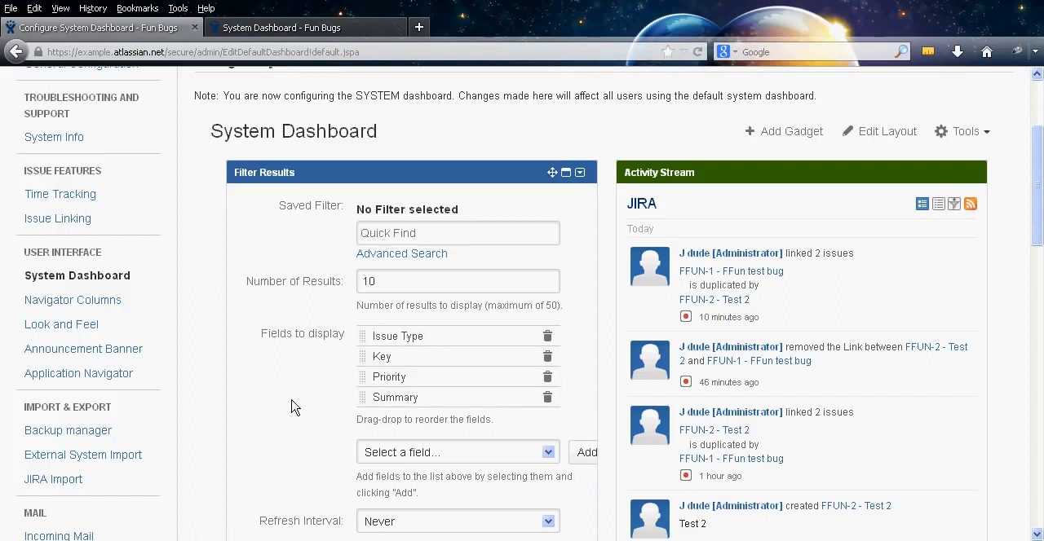
scroll(213, 417, "down", 2)
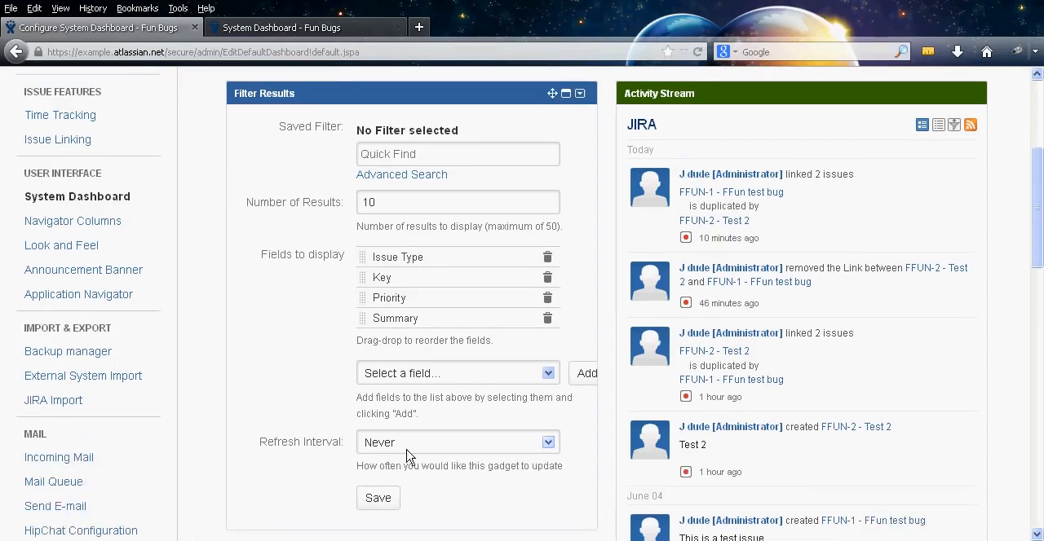
left_click(439, 447)
left_click(438, 476)
middle_click(205, 399)
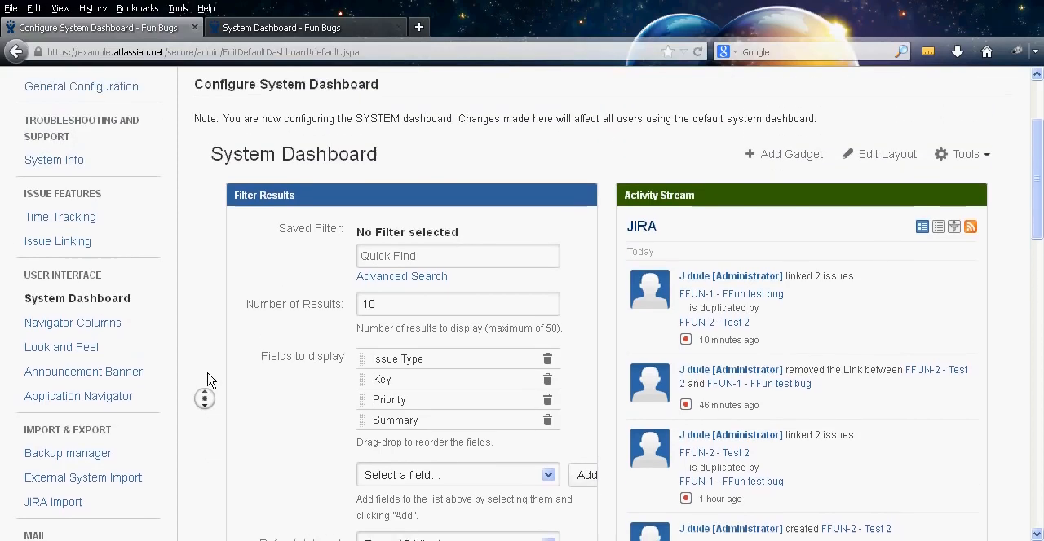
Open the issue search in a new browser tab and switch it to the basic search mode
left_click(208, 380)
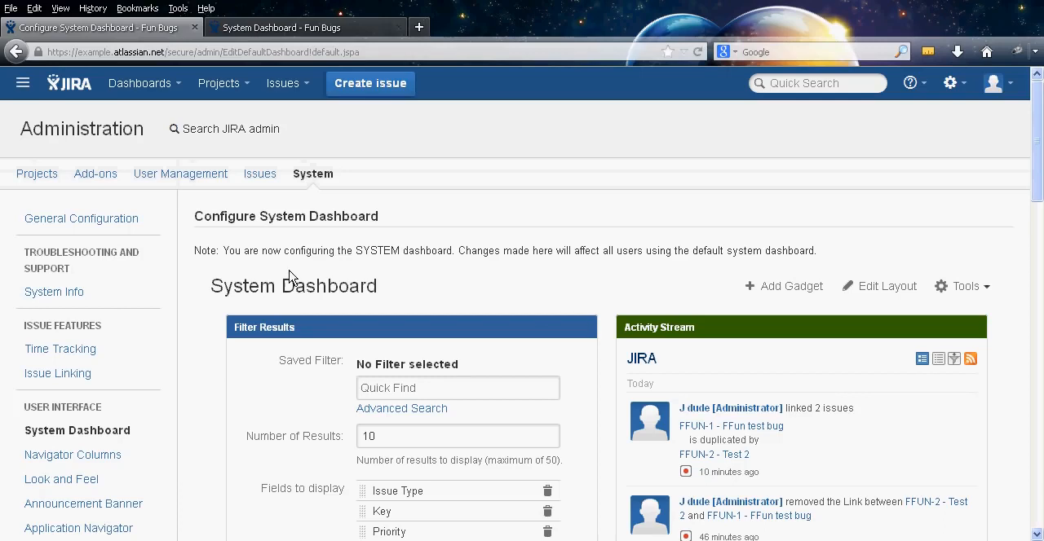
left_click(302, 86)
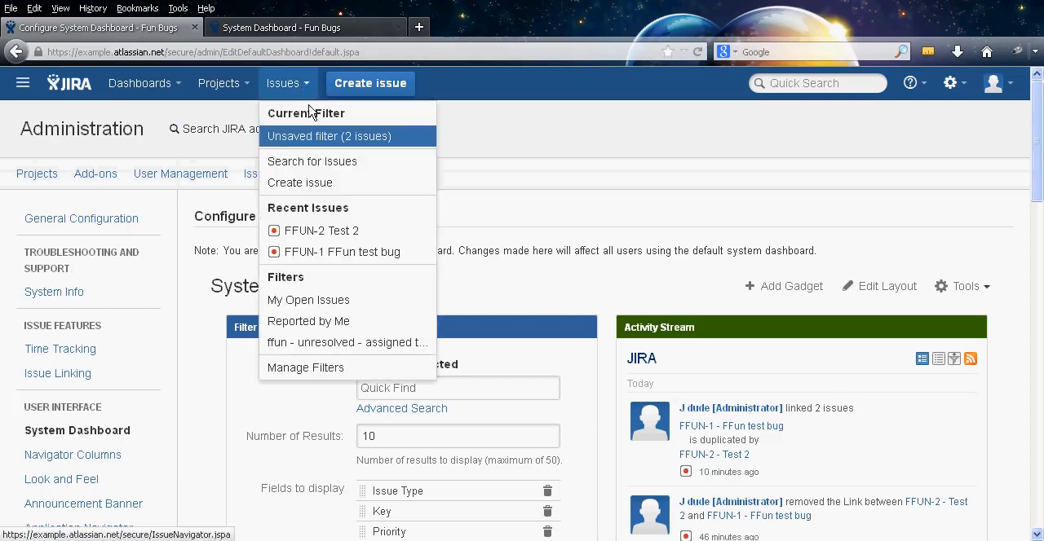
right_click(314, 161)
left_click(335, 170)
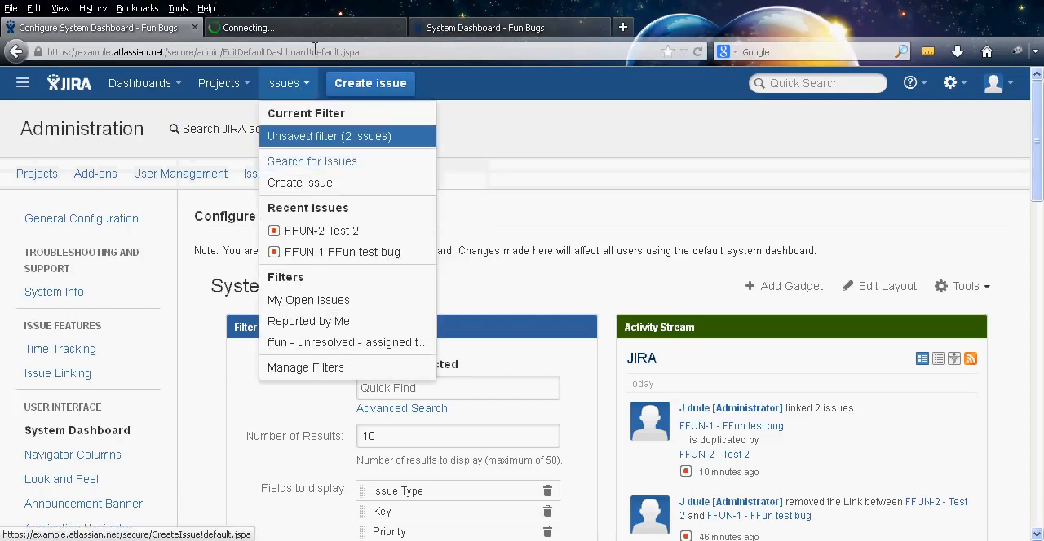
left_click(297, 30)
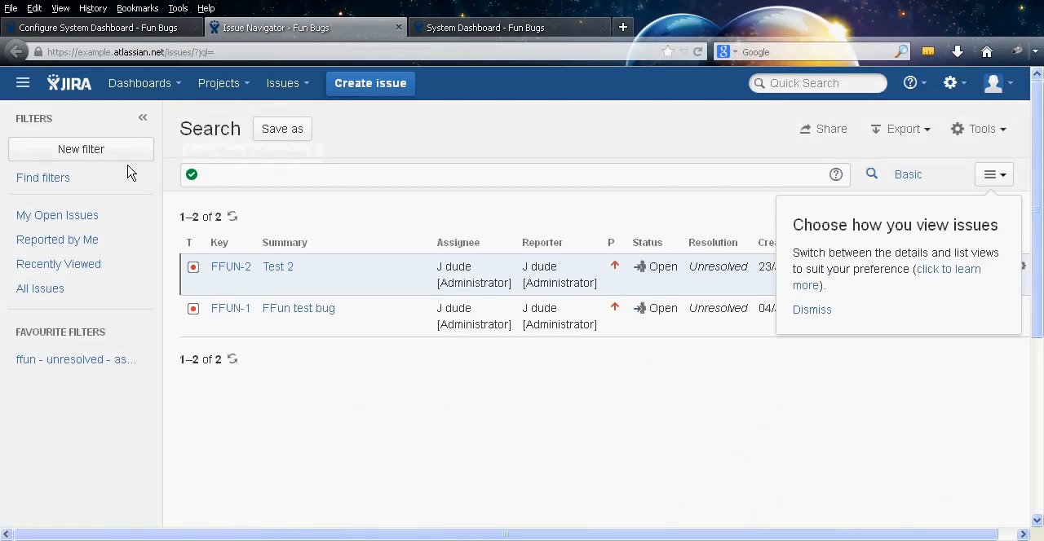
left_click(907, 176)
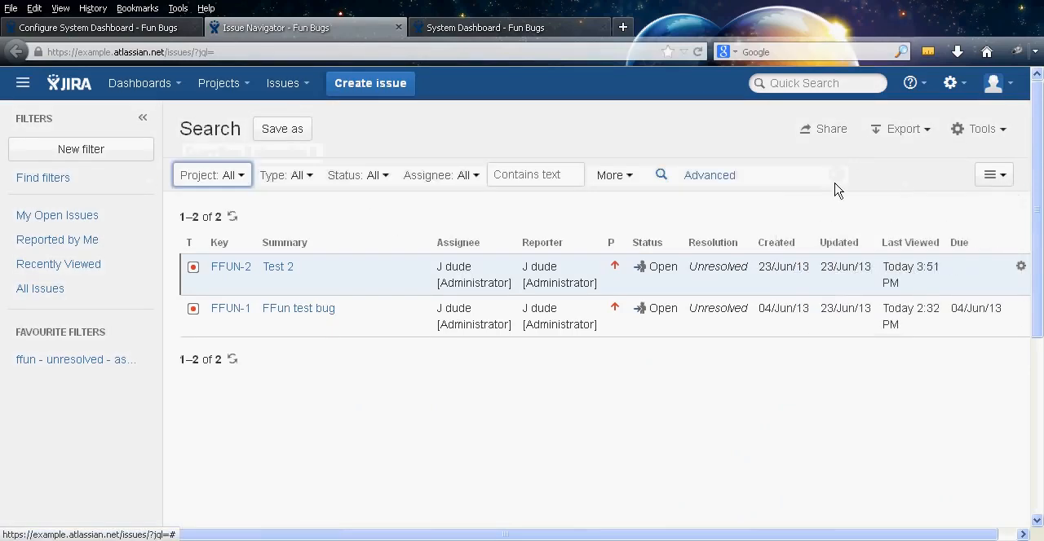
Restrict the issue search to the Freaky Fun (FFUN) project, leaving the issue type at All
left_click(241, 180)
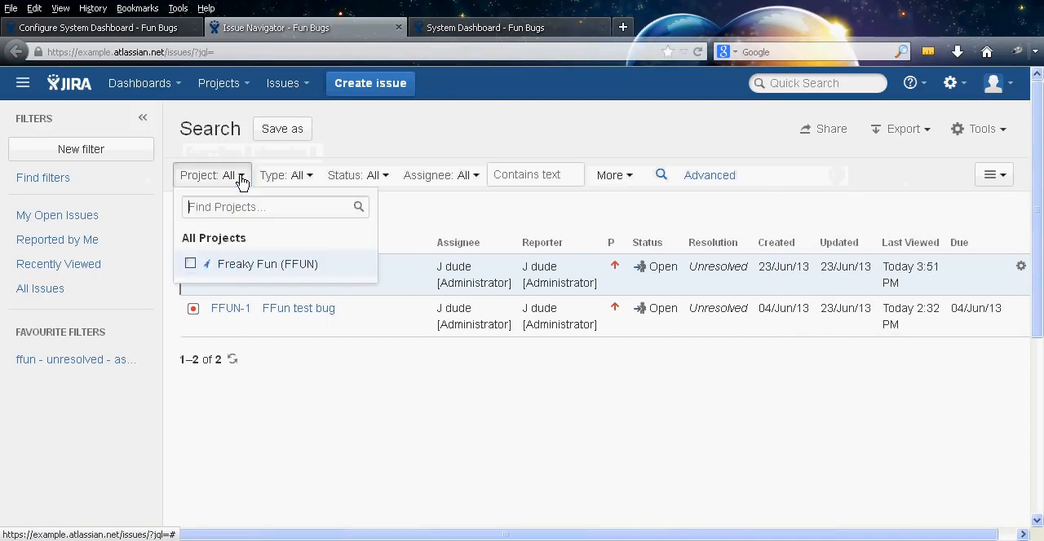
left_click(190, 265)
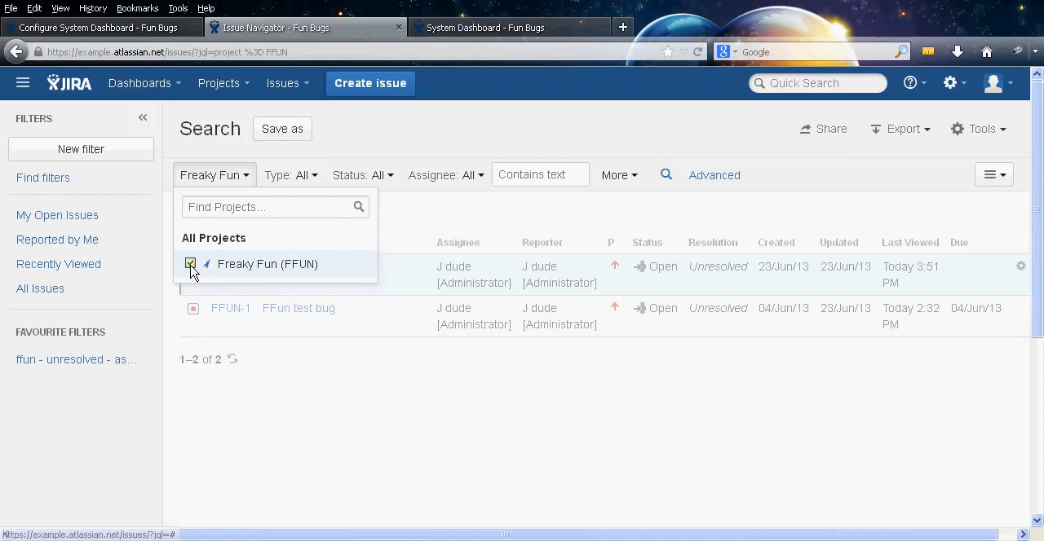
left_click(238, 176)
left_click(303, 176)
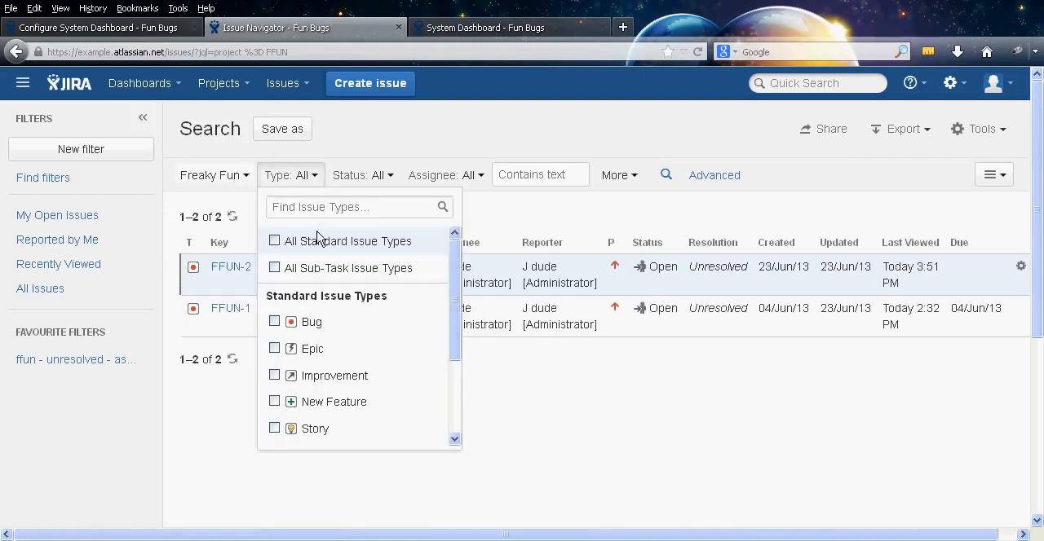
left_click(308, 178)
Limit the search to issues with status Open, In Progress or Reopened
left_click(368, 176)
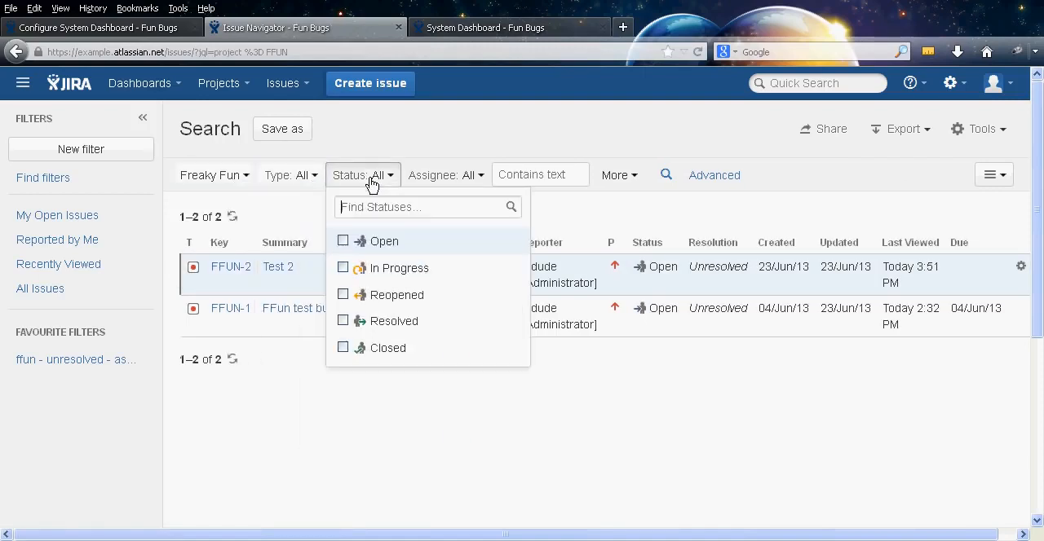
left_click(343, 241)
left_click(343, 268)
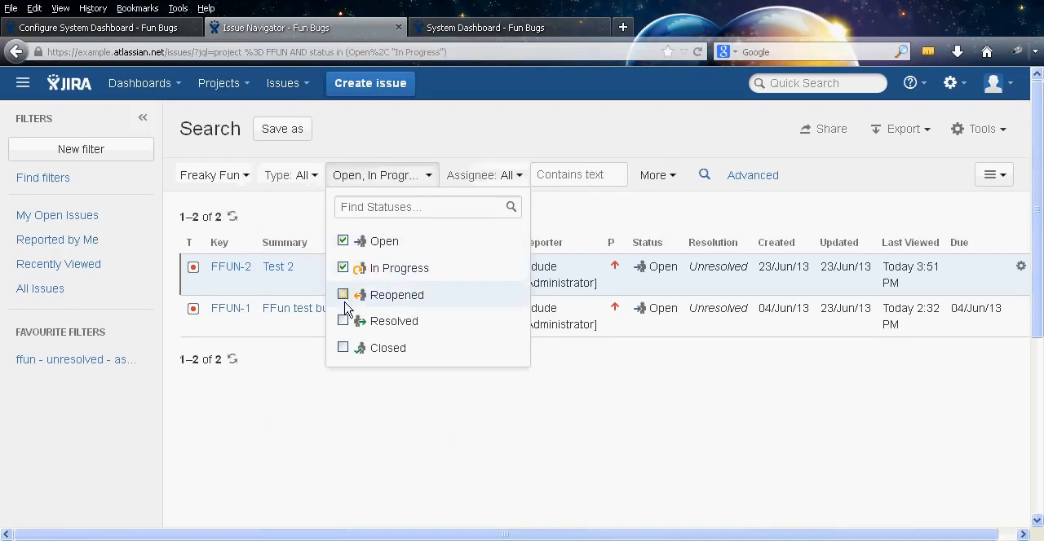
left_click(344, 296)
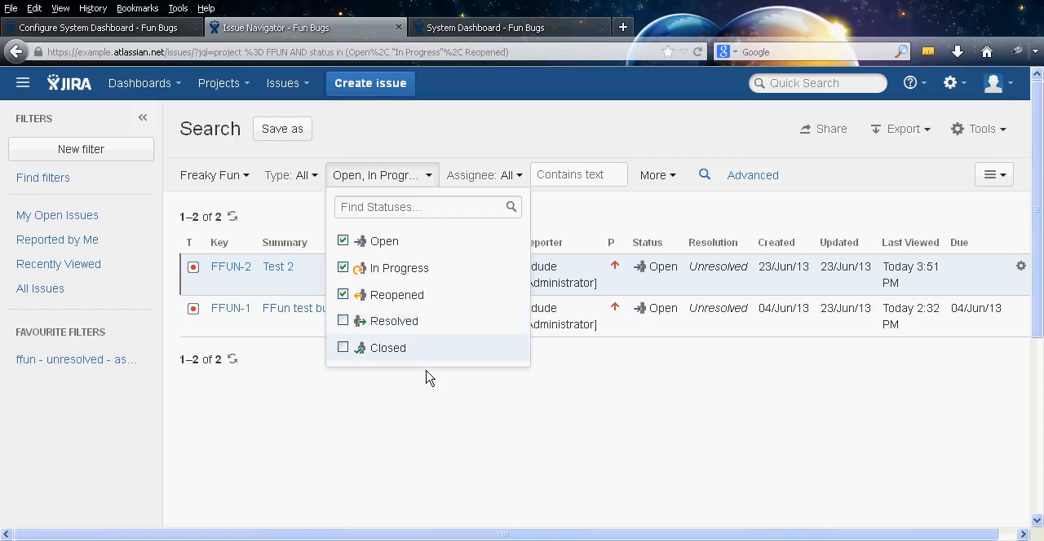
left_click(389, 430)
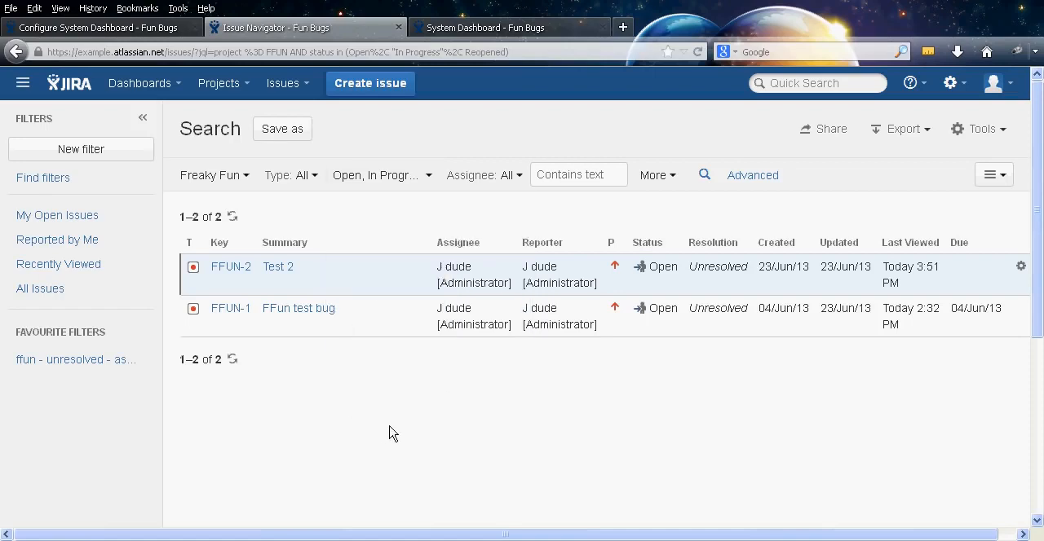
Filter the search by assignee, choosing Current User
left_click(469, 177)
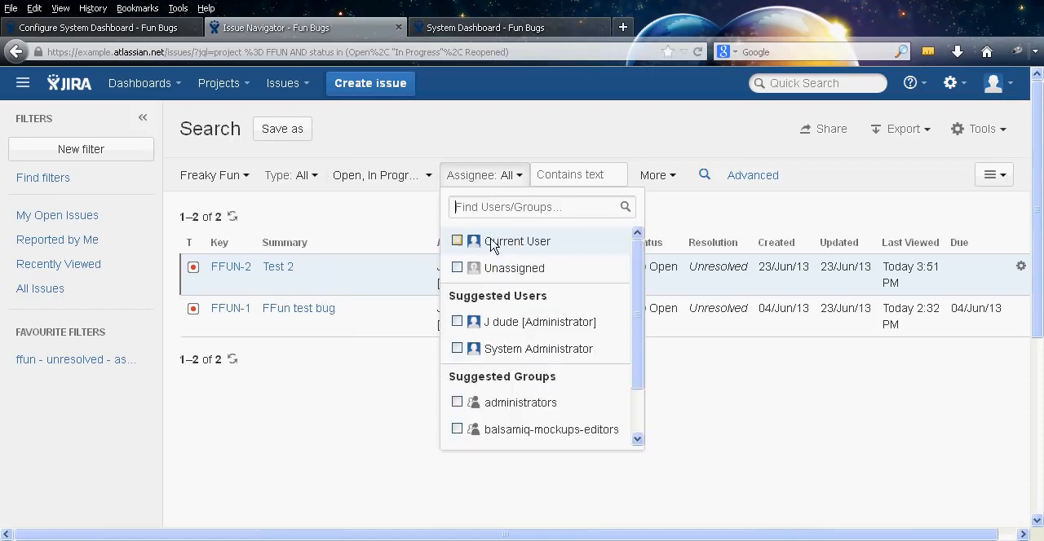
left_click(492, 244)
left_click(489, 176)
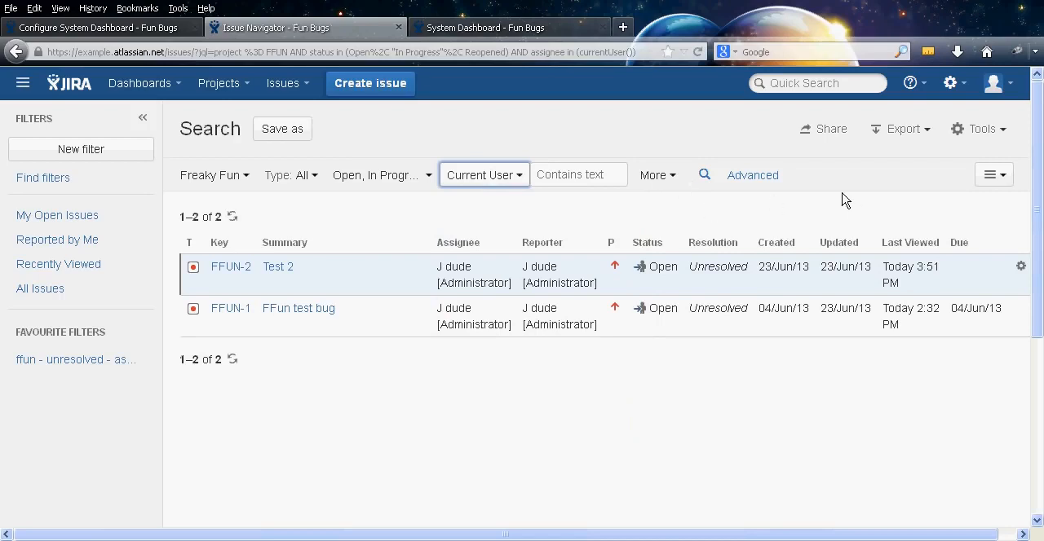
Check the additional search criteria without adding any, and save the search as the filter "freaky fun - my unresolved issues"
left_click(657, 179)
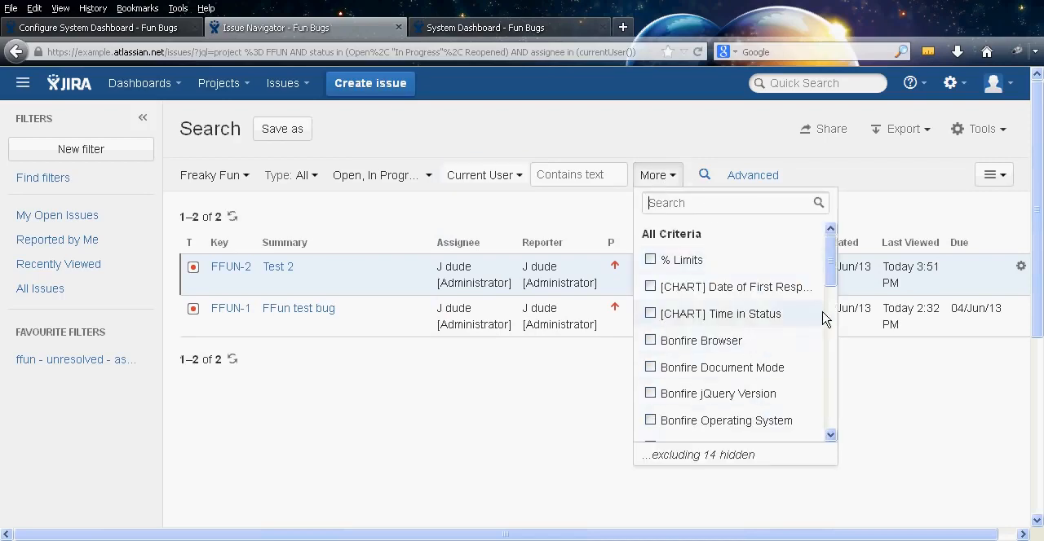
left_click(653, 181)
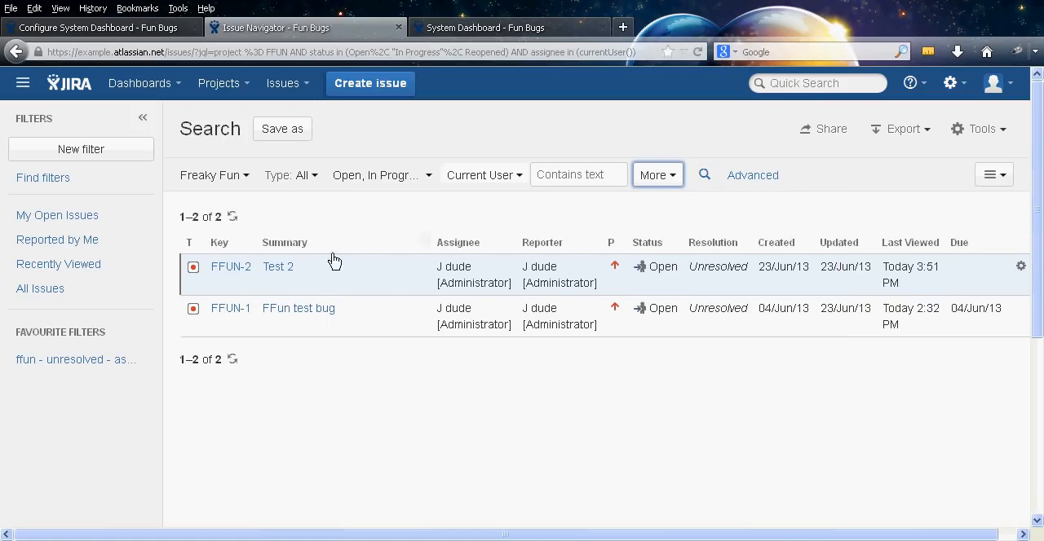
left_click(300, 132)
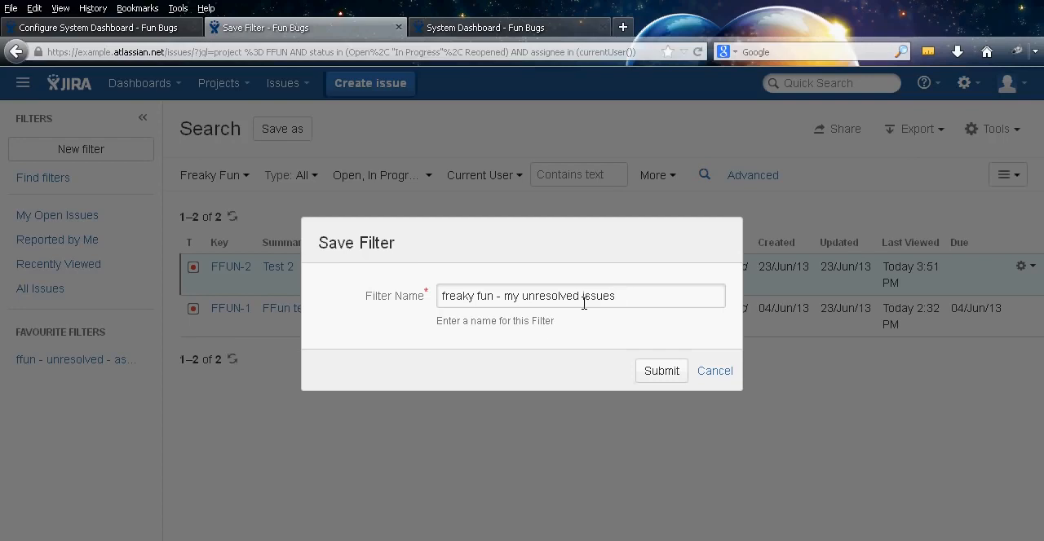
left_click(662, 374)
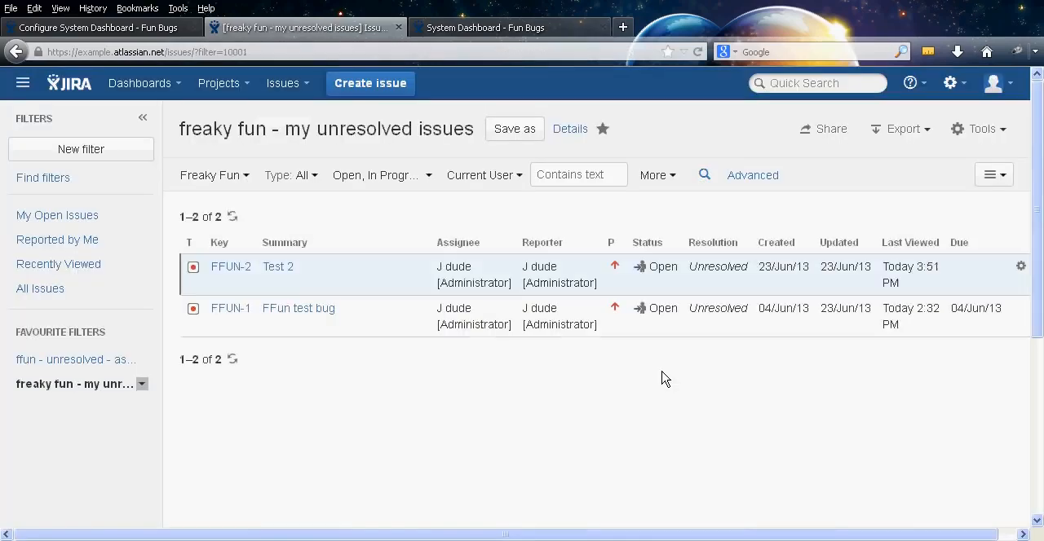
Return to the System Dashboard configuration and assign the "freaky fun - my unresolved issues" saved filter to the new Filter Results gadget, finding it with "frea"
left_click(481, 27)
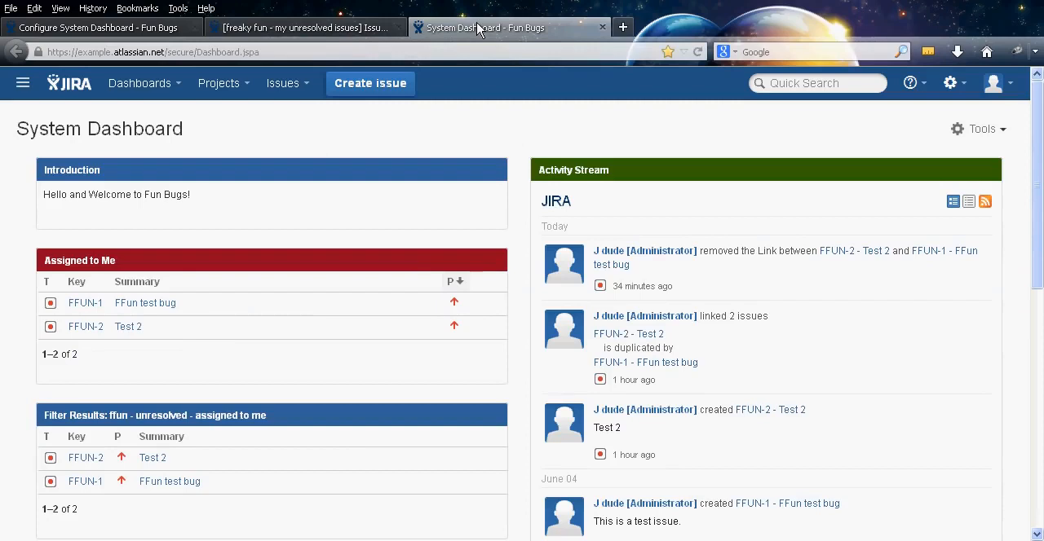
left_click(92, 28)
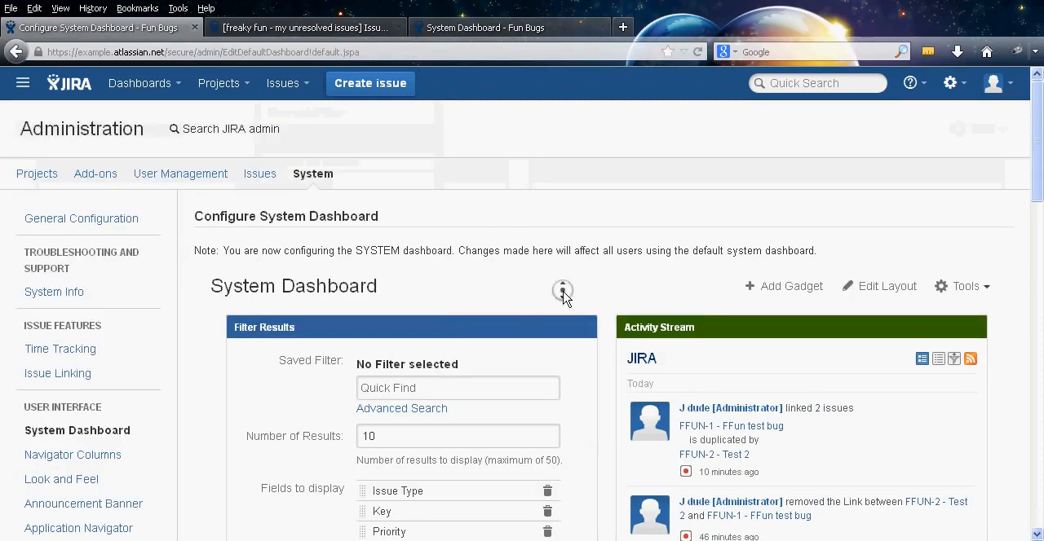
scroll(559, 344, "down", 3)
left_click(435, 230)
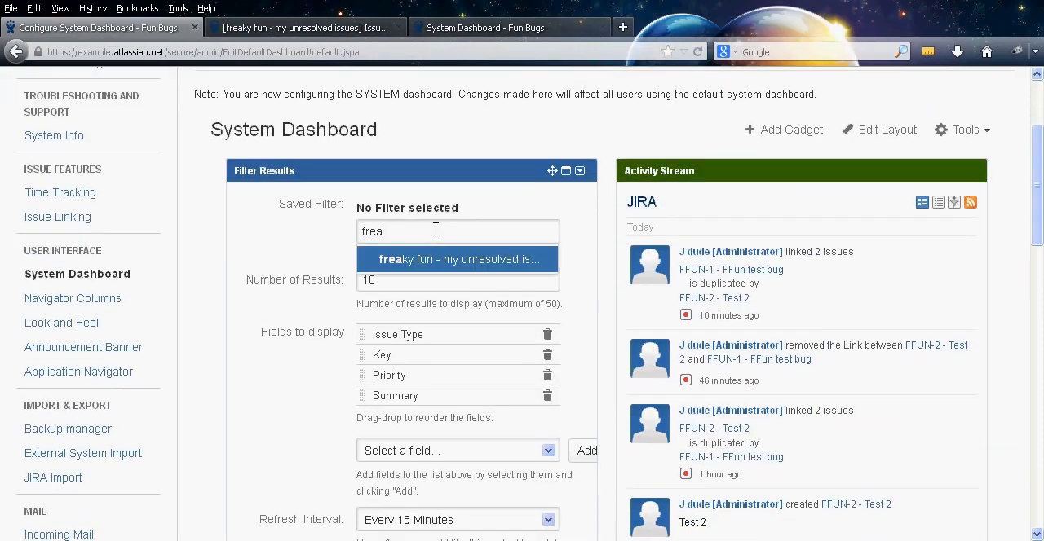
left_click(456, 263)
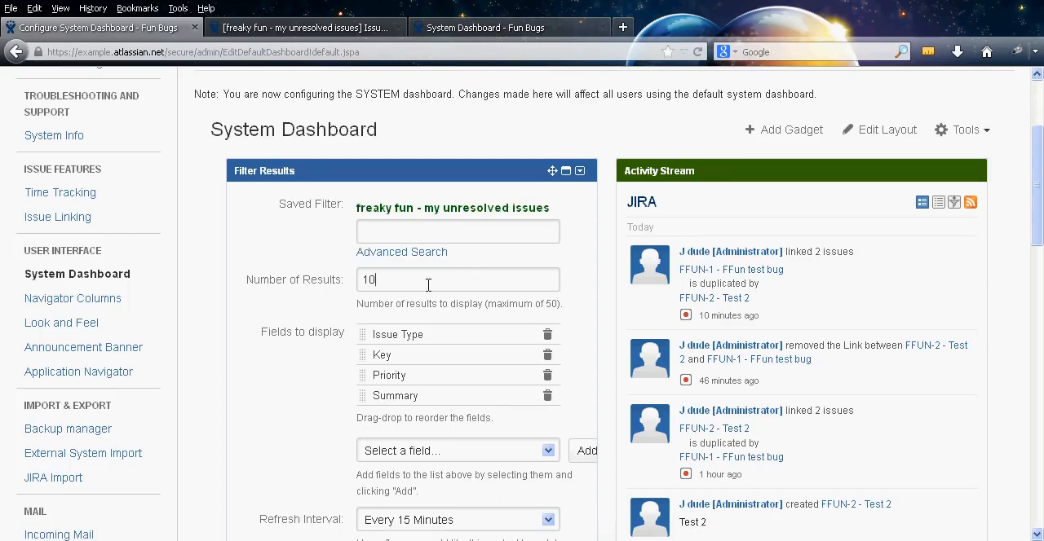
Set the Filter Results gadget's Number of Results to 6, save its settings and check the resulting issue list
double_click(428, 284)
type("6")
scroll(216, 391, "down", 3)
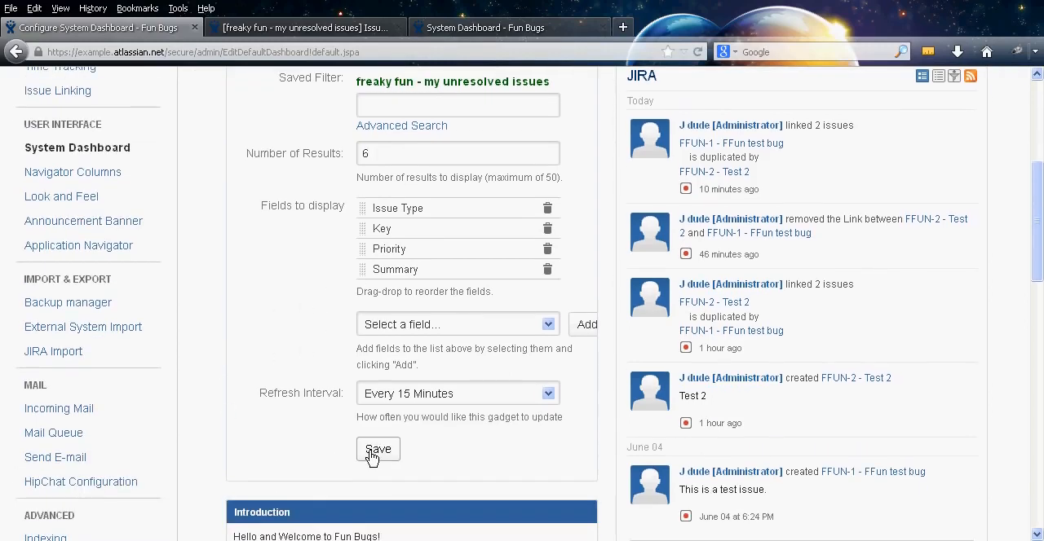
left_click(372, 456)
middle_click(200, 300)
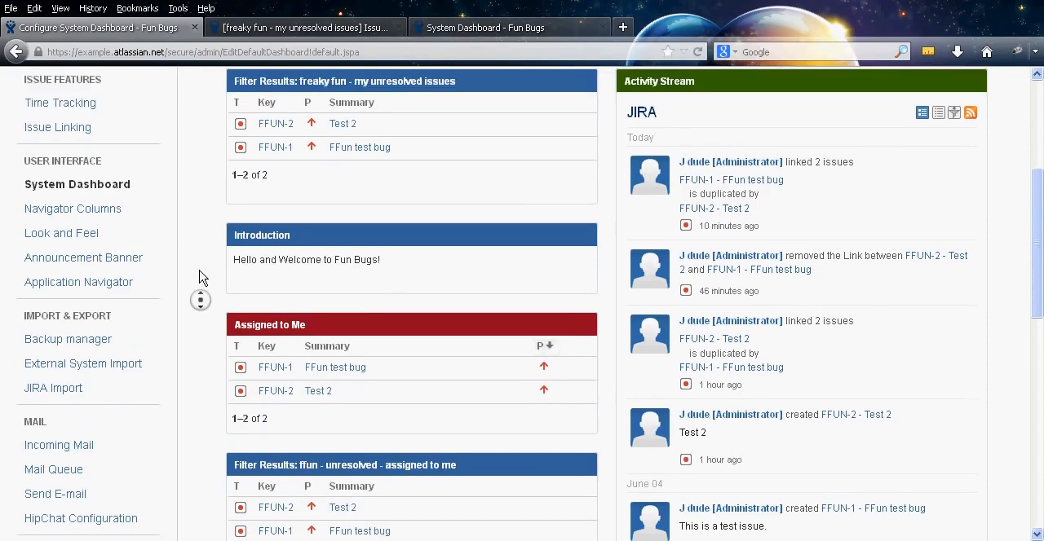
middle_click(199, 271)
mouse_move(453, 269)
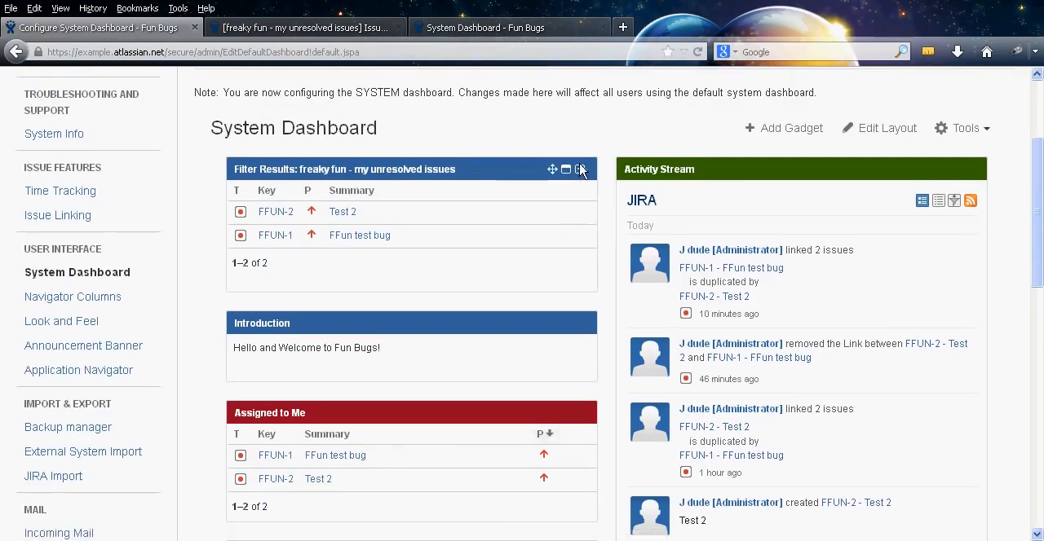
Edit the "freaky fun - my unresolved issues" gadget again, set its Number of Results to 1 and save
left_click(580, 170)
left_click(455, 244)
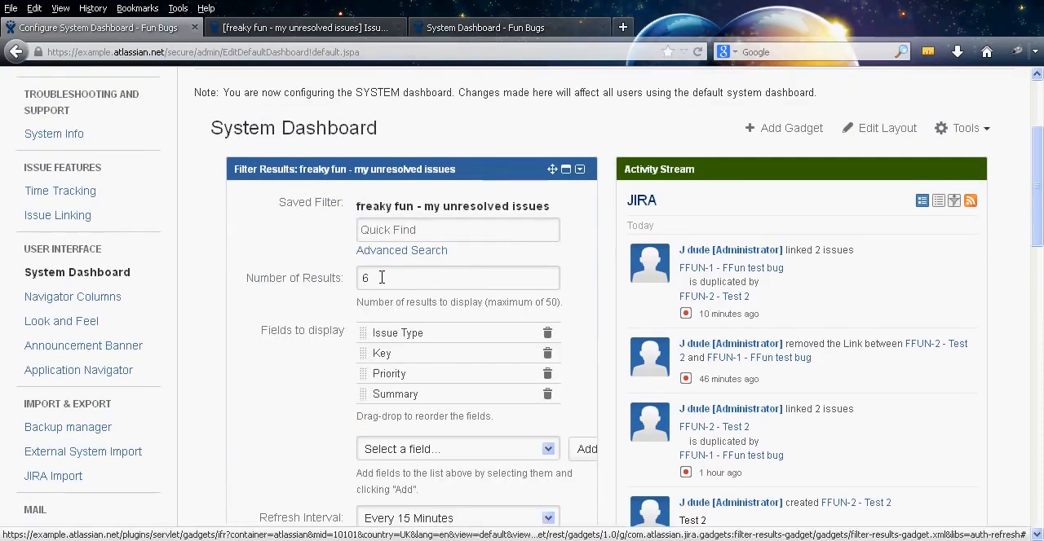
middle_click(216, 277)
middle_click(294, 343)
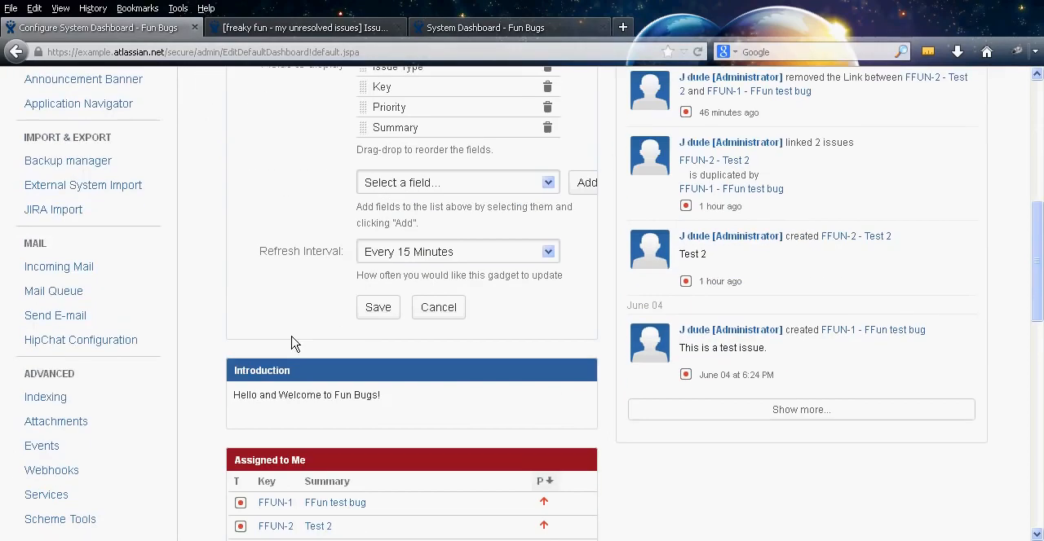
left_click(376, 306)
Examine the "freaky fun - my unresolved issues" gadget and page between its result pages
middle_click(216, 327)
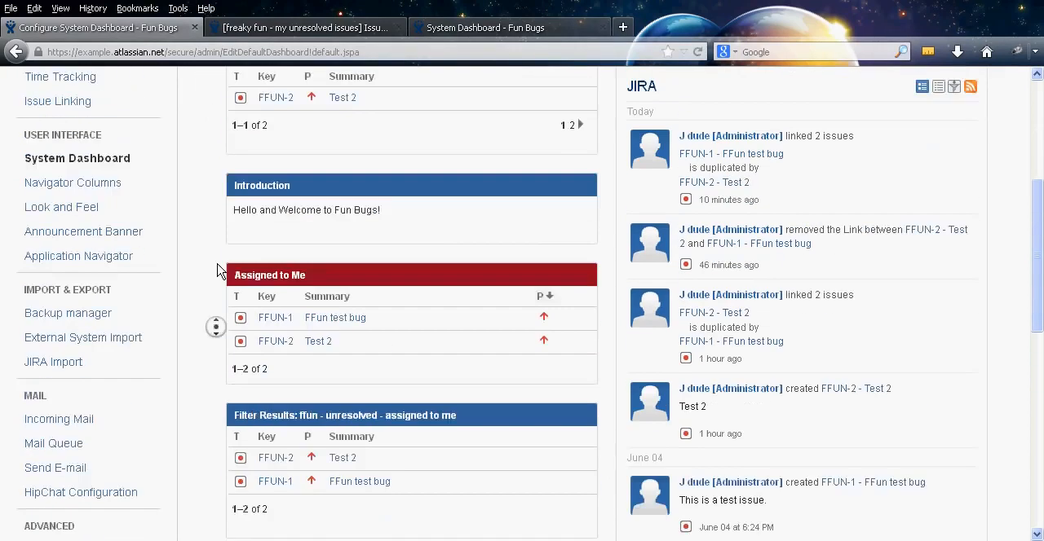
middle_click(214, 271)
middle_click(212, 312)
middle_click(226, 276)
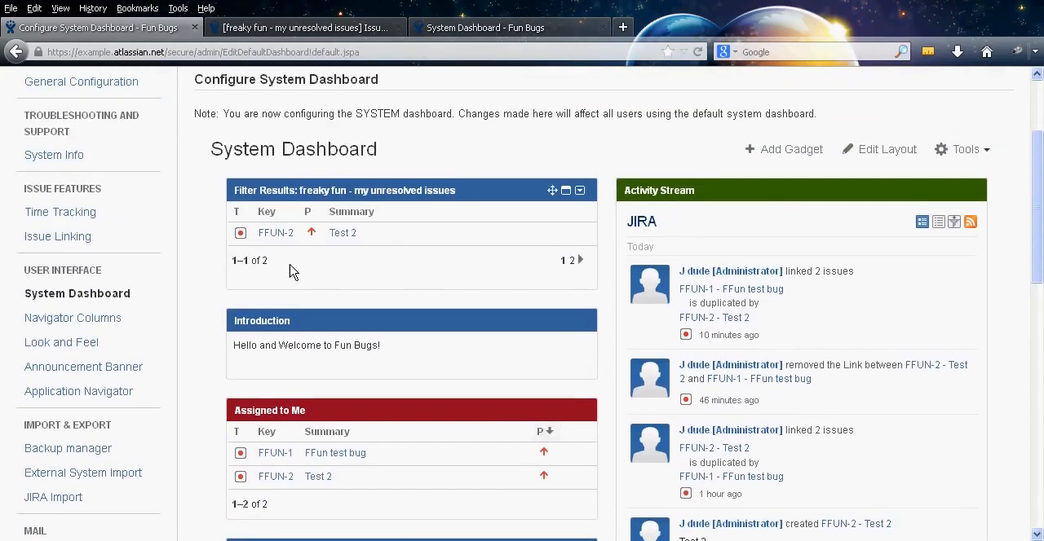
left_click(572, 261)
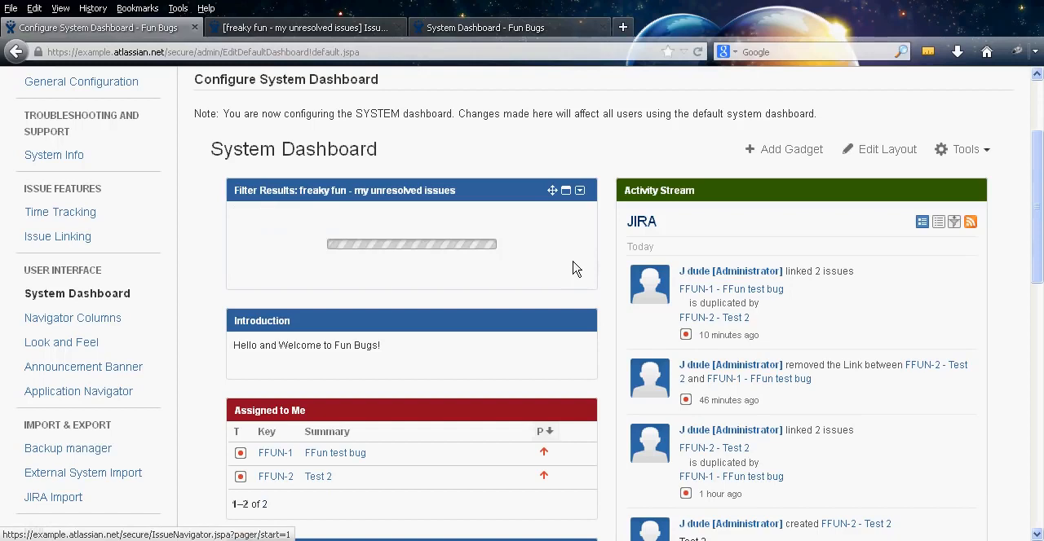
left_click(571, 260)
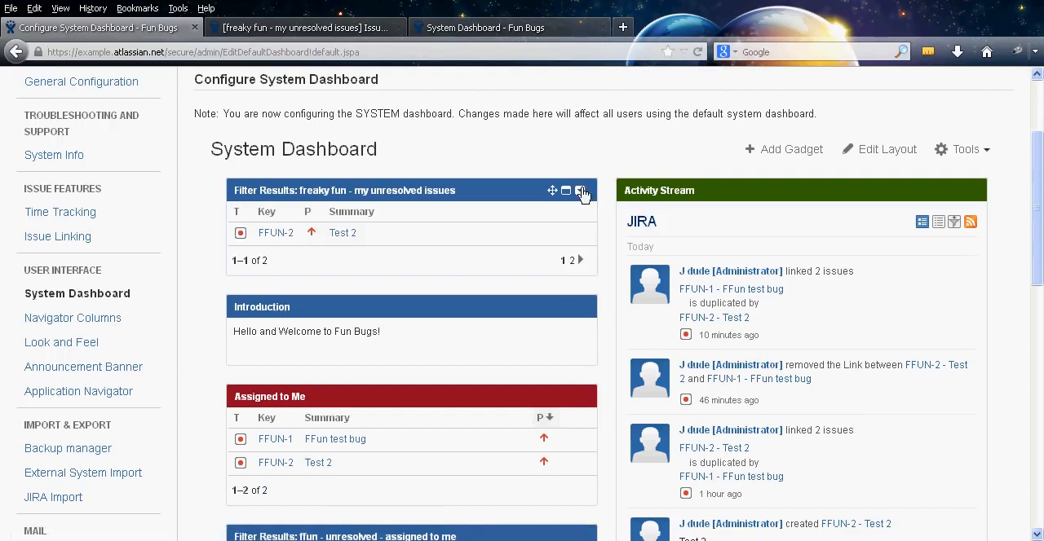
Set the "freaky fun - my unresolved issues" gadget's Number of Results to 10 and save its configuration
left_click(580, 190)
left_click(552, 269)
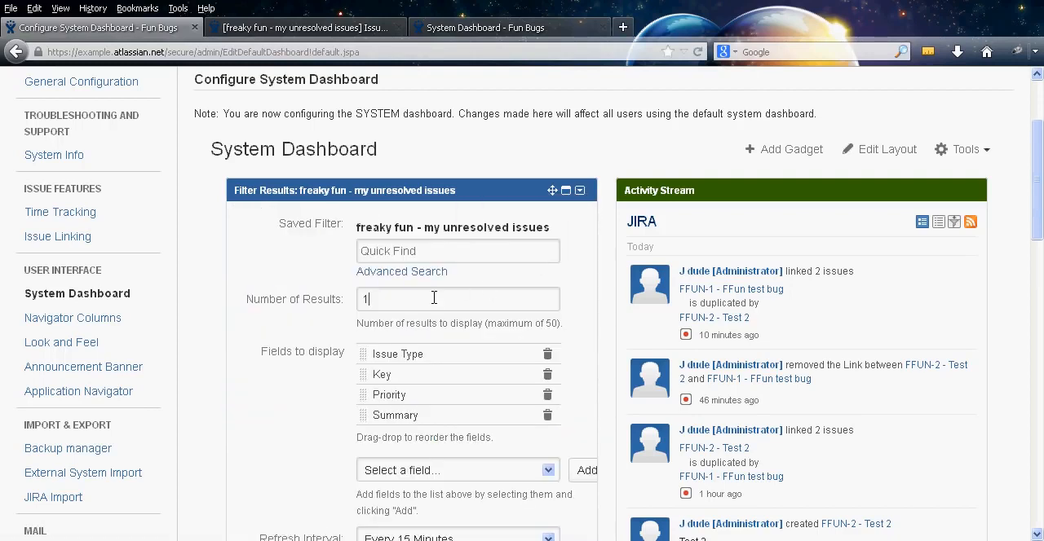
type("0")
scroll(198, 345, "down", 3)
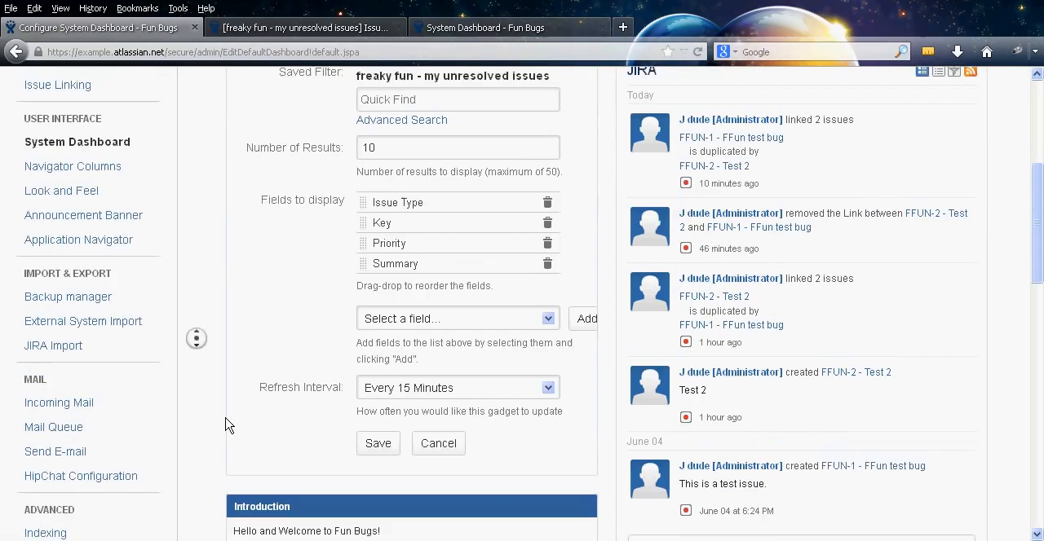
left_click(380, 429)
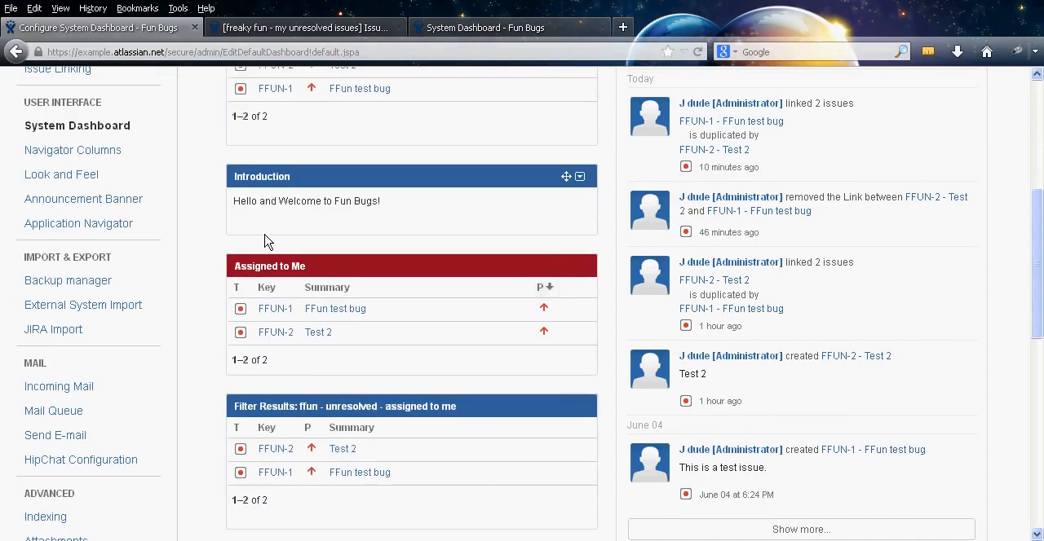
scroll(219, 180, "up", 3)
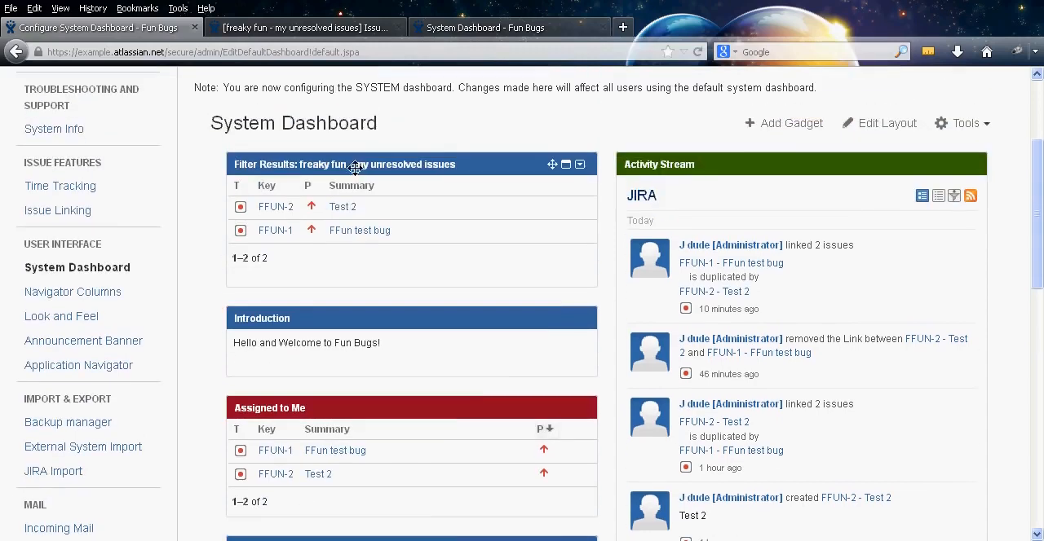
Set the "freaky fun - my unresolved issues" gadget's header colour to purple, trying orange first, and move the Introduction gadget above it
left_click(580, 165)
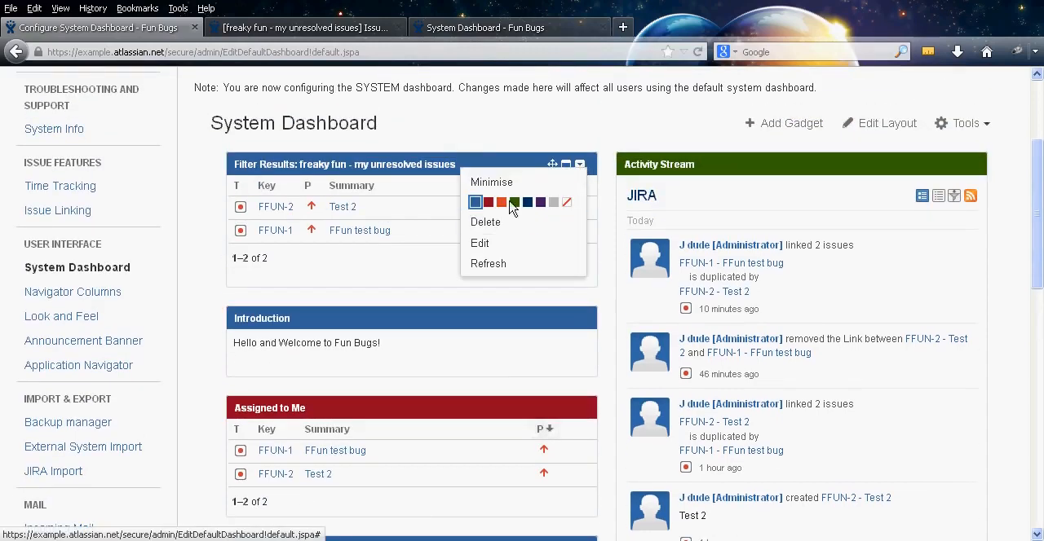
left_click(501, 202)
left_click(580, 165)
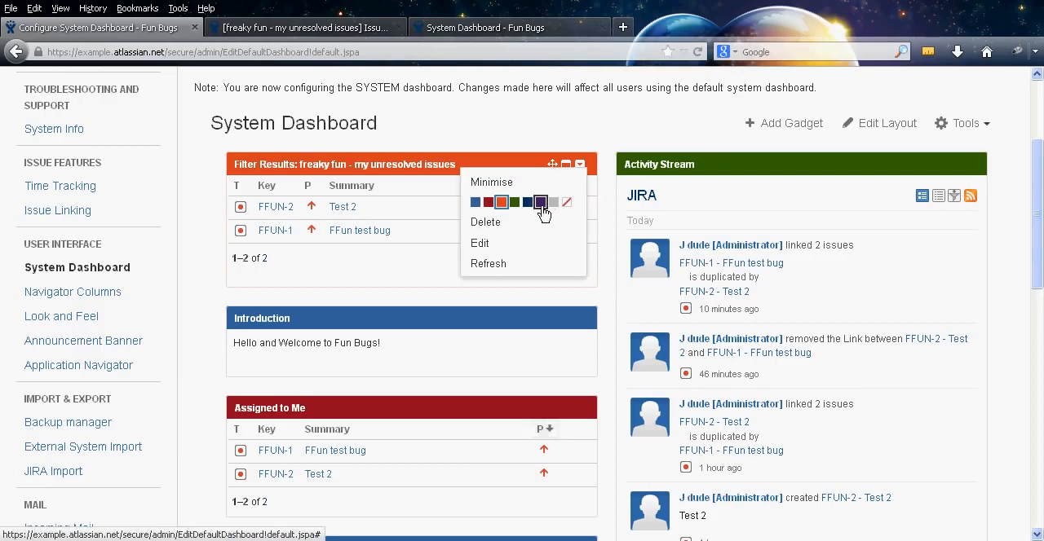
left_click(541, 203)
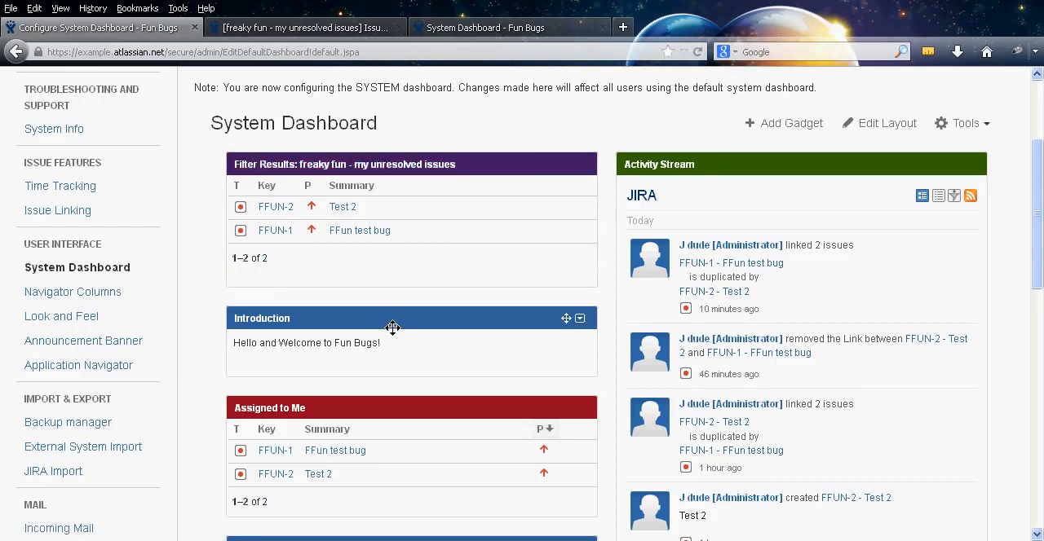
left_click_drag(389, 326, 384, 308)
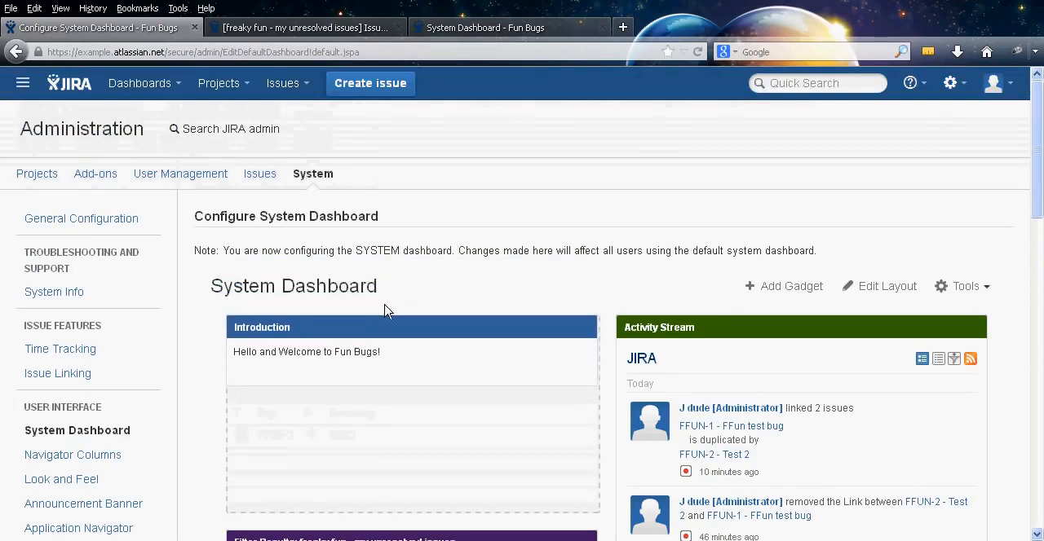
Try the layout with three equal columns on the System Dashboard
middle_click(506, 275)
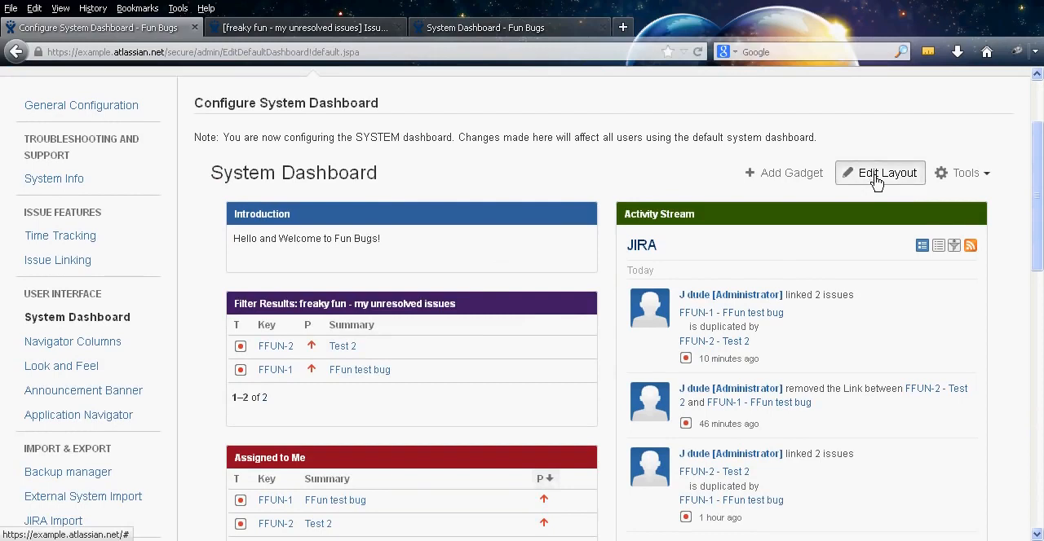
left_click(875, 175)
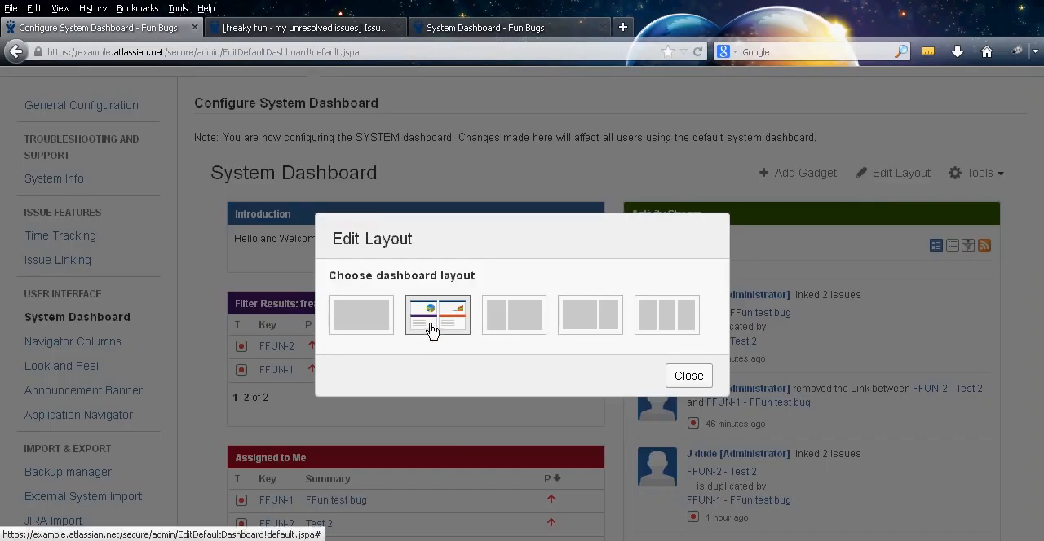
left_click(667, 318)
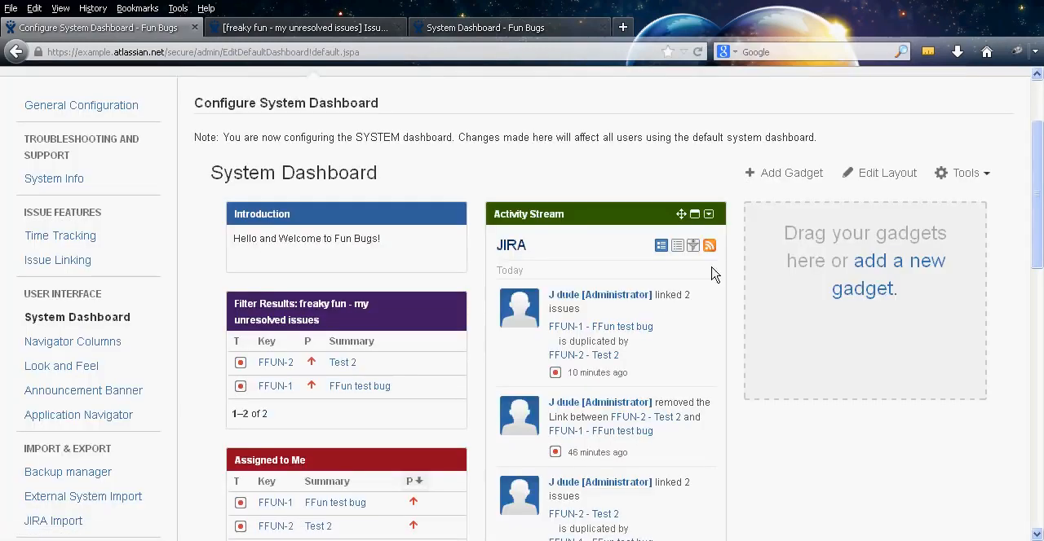
Change the System Dashboard to the two-column layout with a wider first column and check how its gadgets are arranged
left_click(900, 181)
left_click(618, 319)
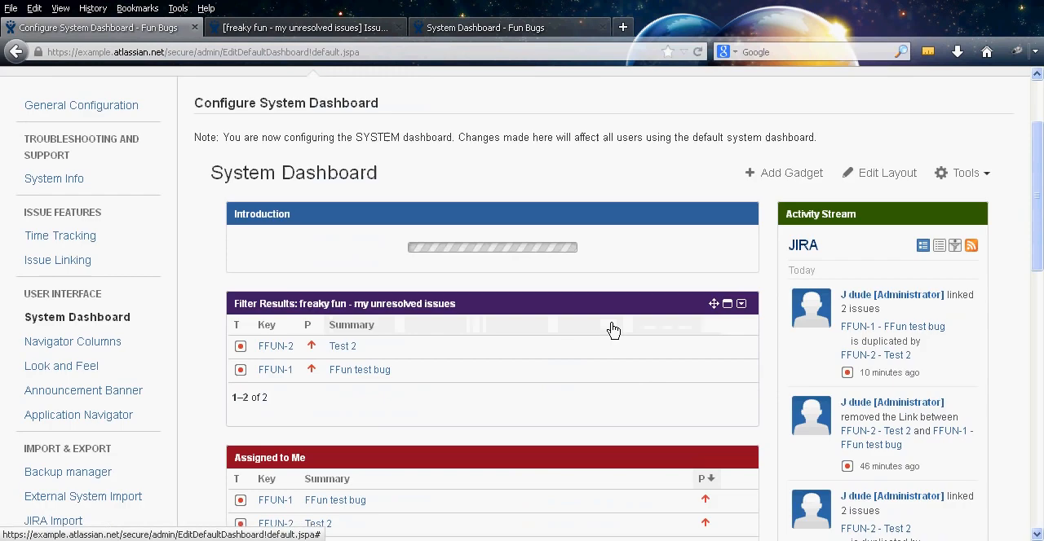
scroll(634, 174, "down", 5)
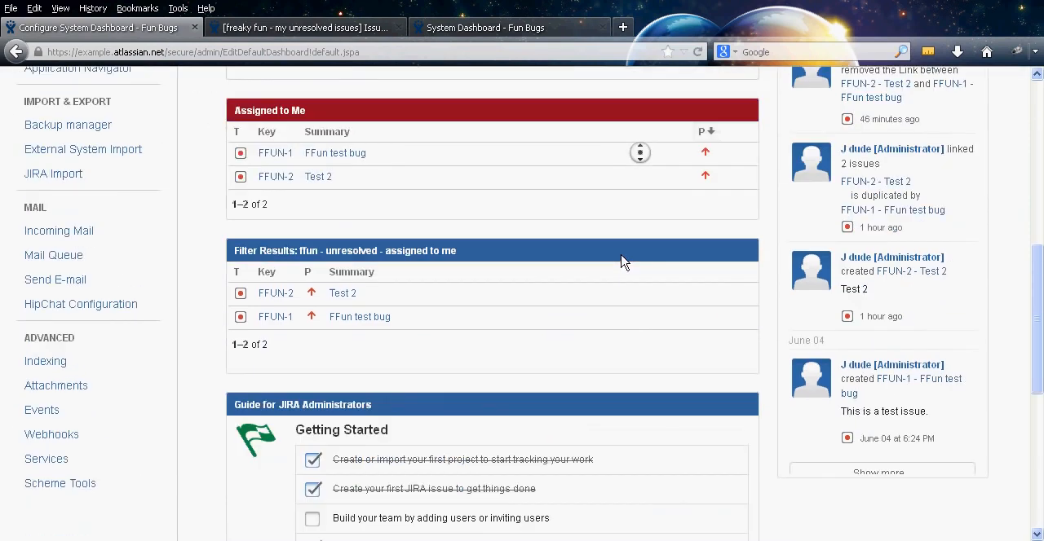
middle_click(200, 272)
middle_click(199, 364)
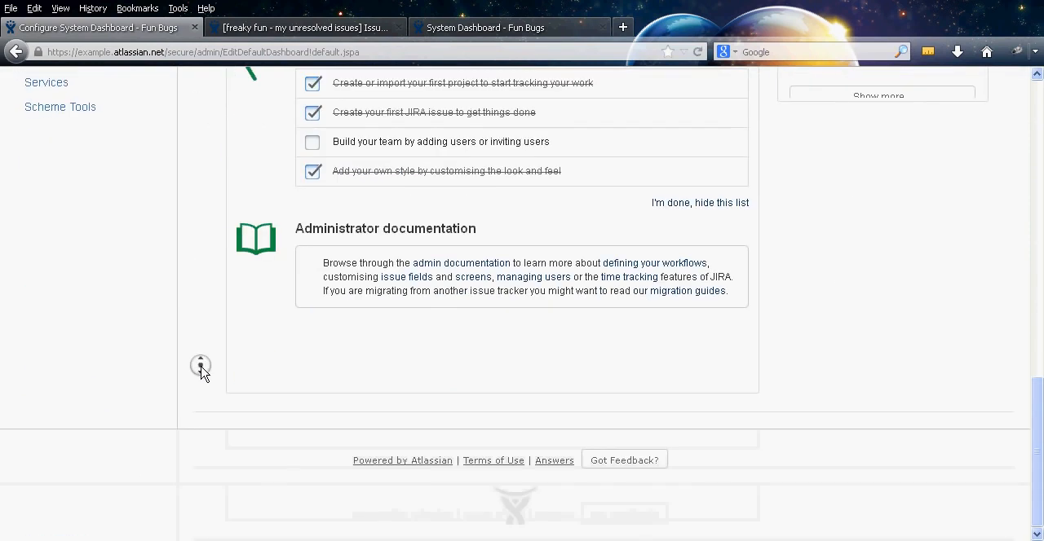
Return the System Dashboard to the layout with two equal columns
left_click(860, 300)
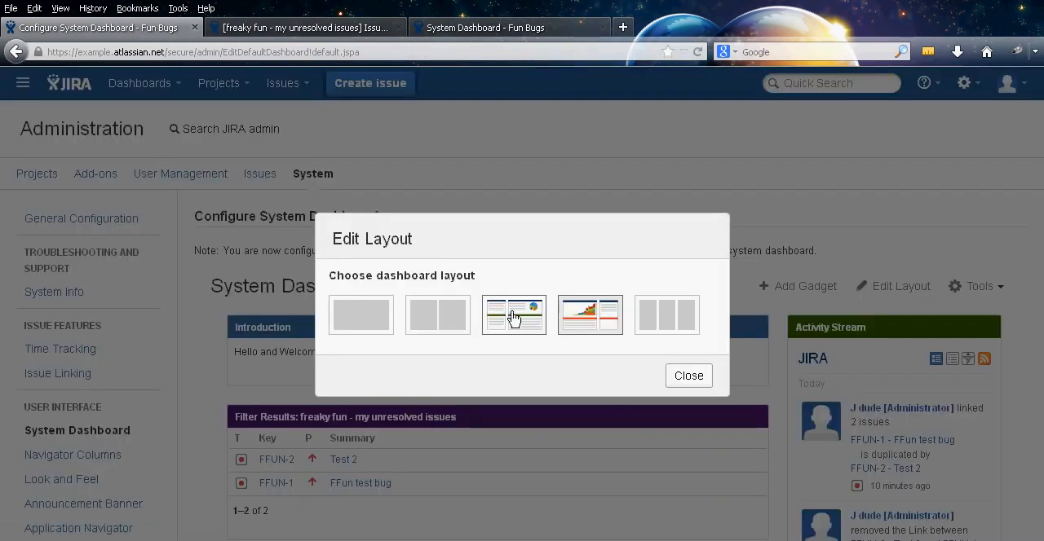
left_click(440, 316)
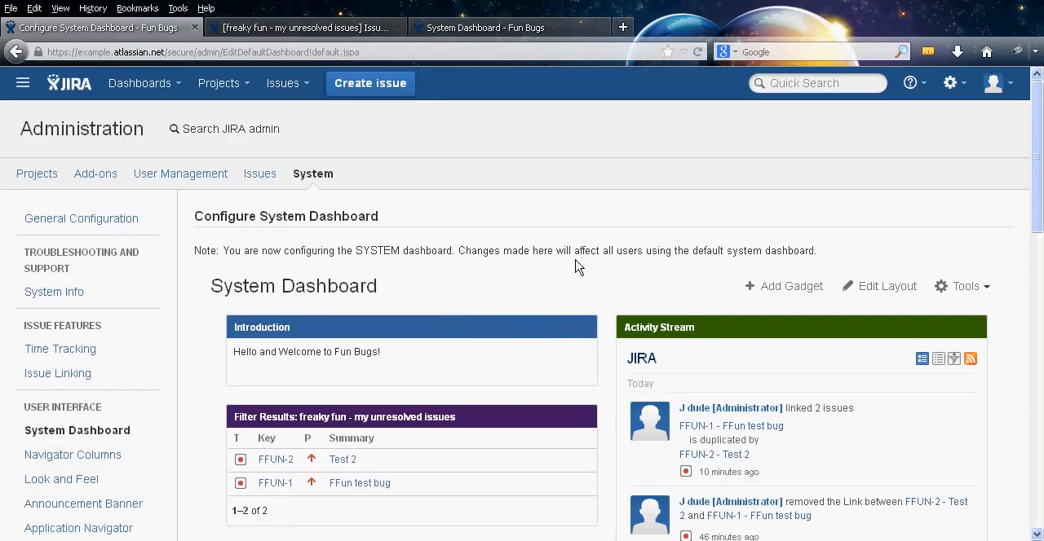
middle_click(566, 203)
middle_click(563, 226)
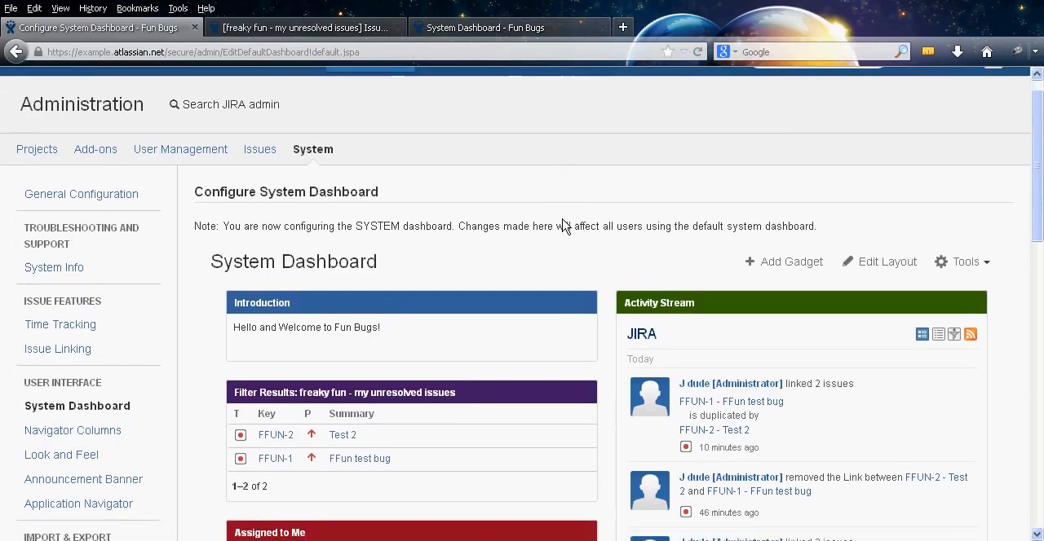
Review the user-facing System Dashboard, including its dashboard tool options and all of its gadgets
left_click(480, 31)
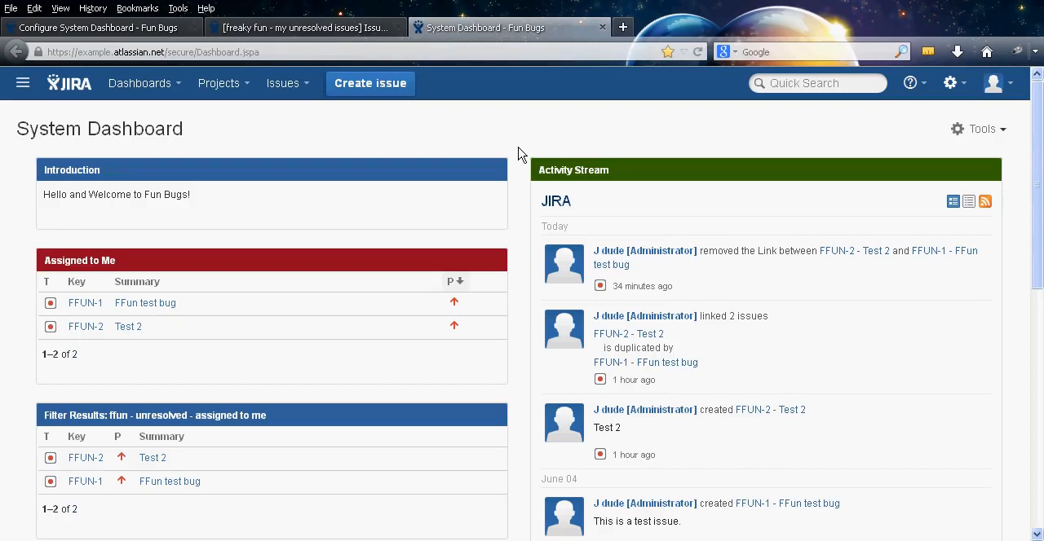
left_click(1004, 132)
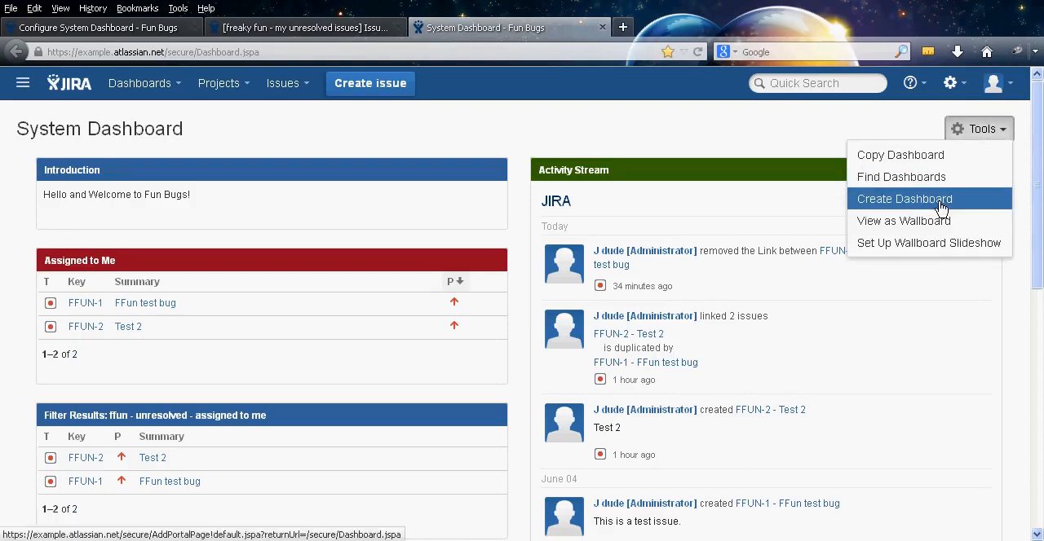
left_click(572, 141)
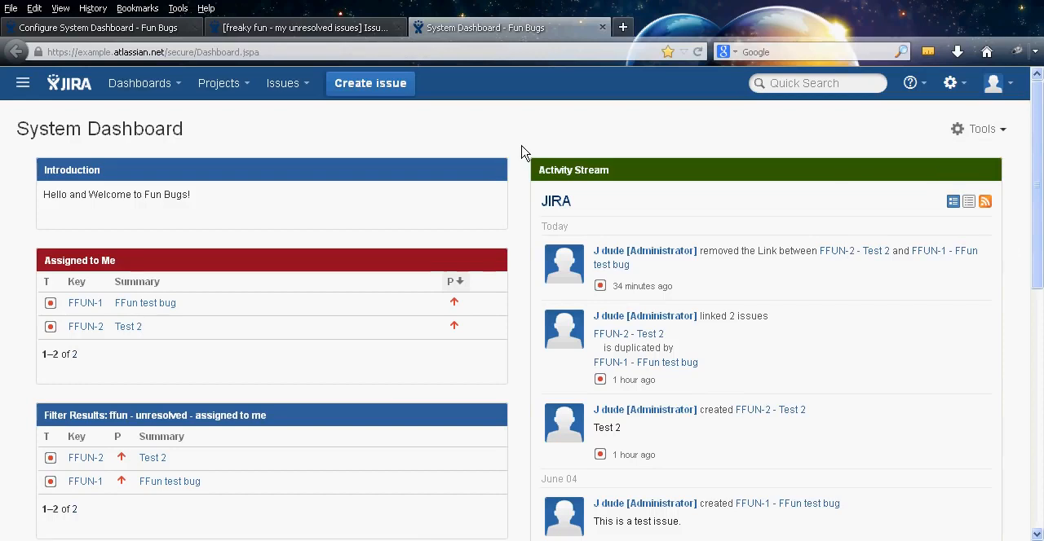
middle_click(519, 137)
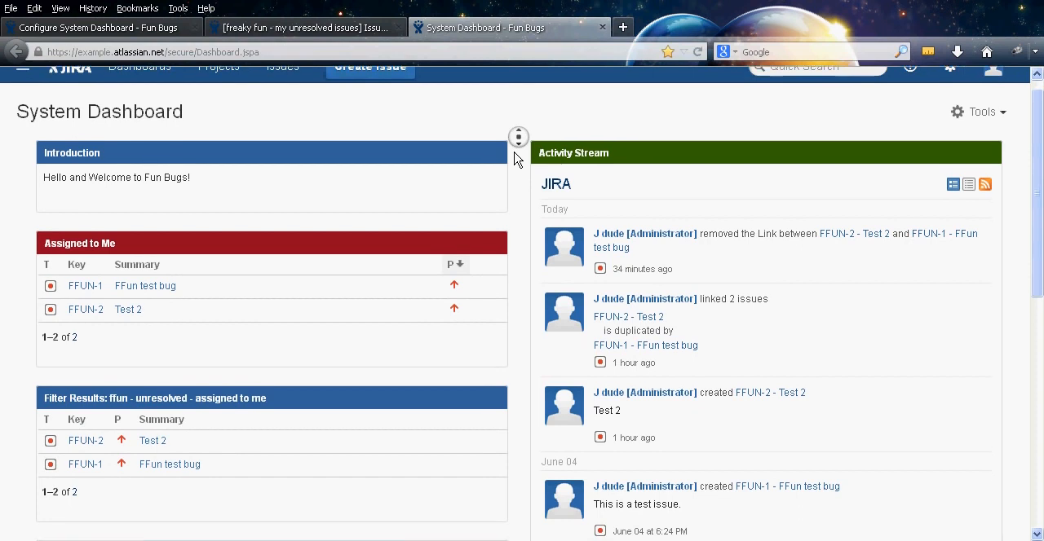
middle_click(527, 259)
middle_click(522, 265)
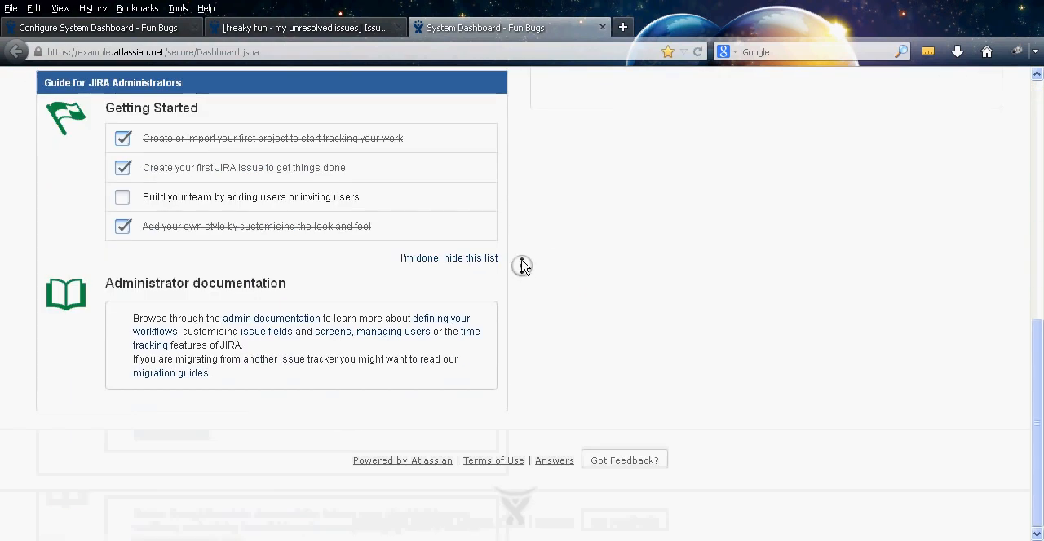
middle_click(520, 176)
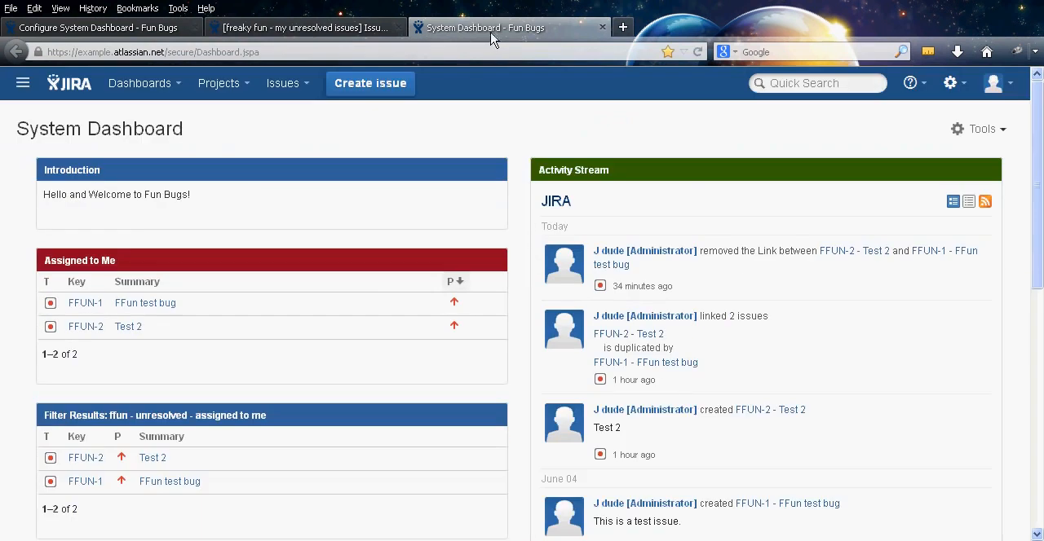
Return to the System administration page and open the Navigator Columns settings
left_click(100, 33)
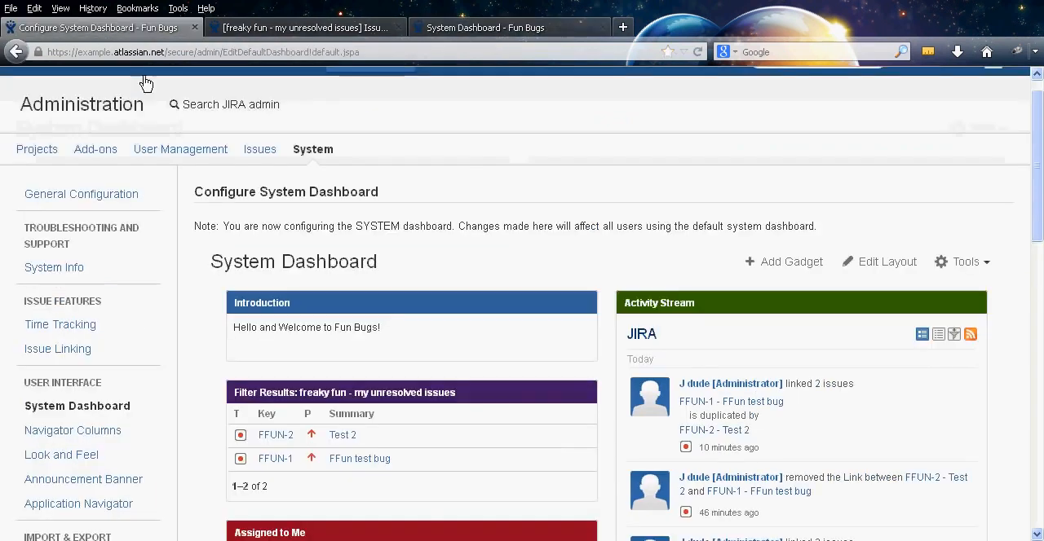
scroll(225, 244, "down", 5)
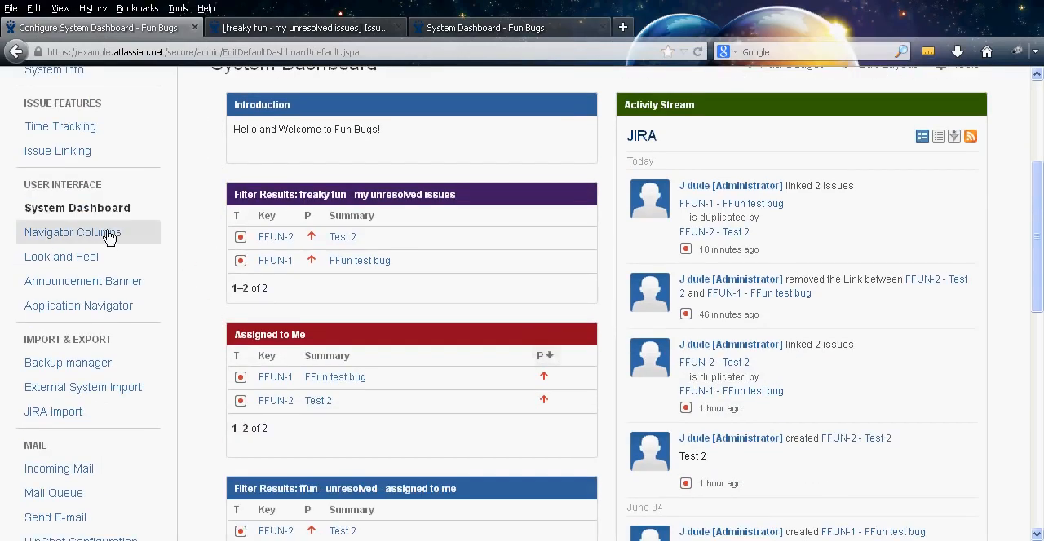
left_click(110, 236)
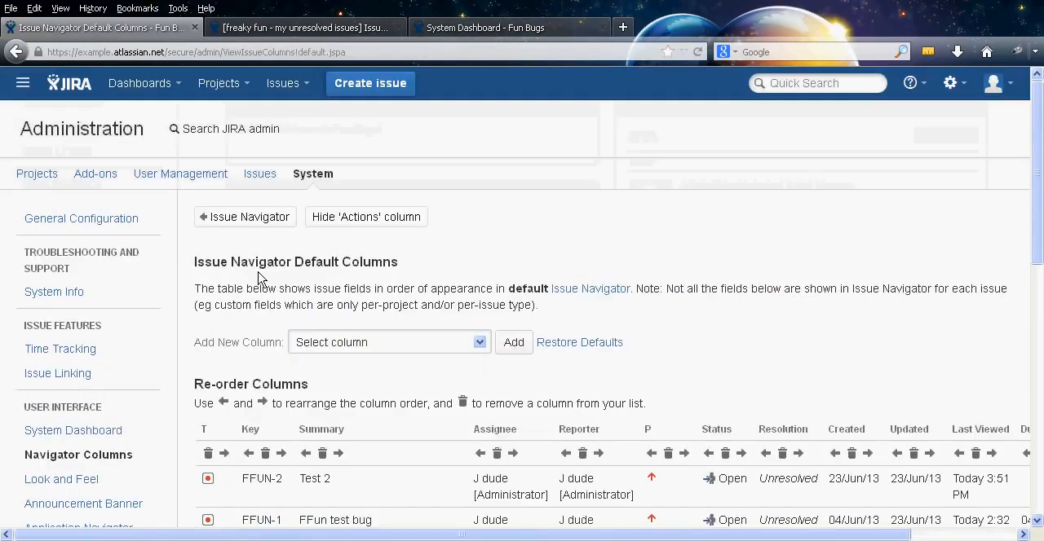
Examine the "freaky fun - my unresolved issues" filter in Detail View and List View, including its column configuration options
left_click(365, 27)
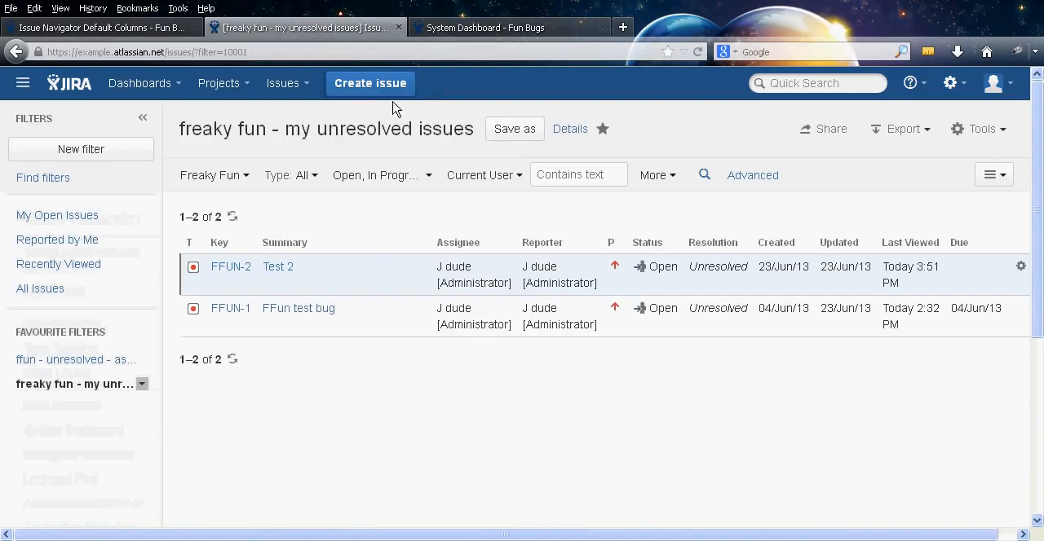
left_click(302, 85)
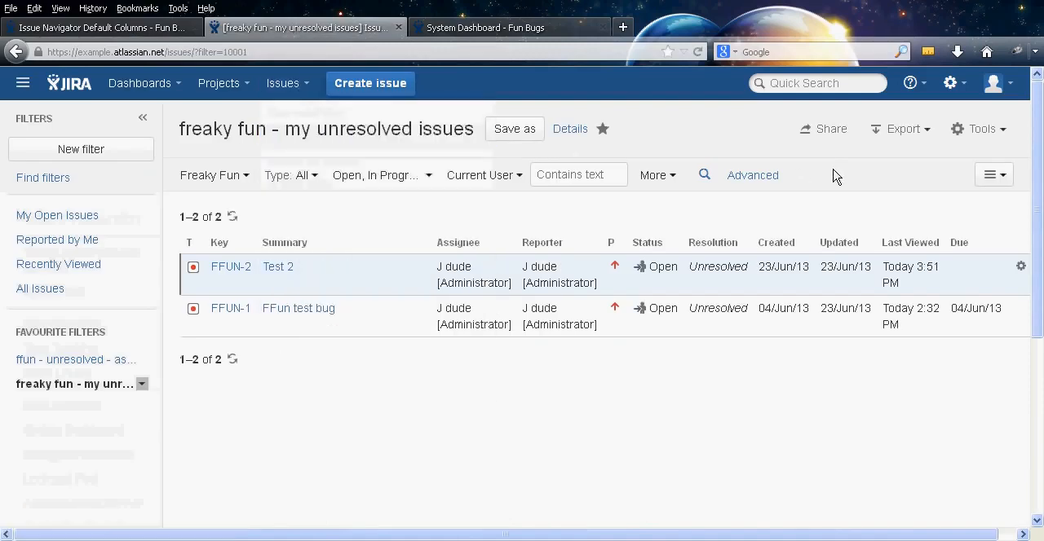
left_click(1003, 177)
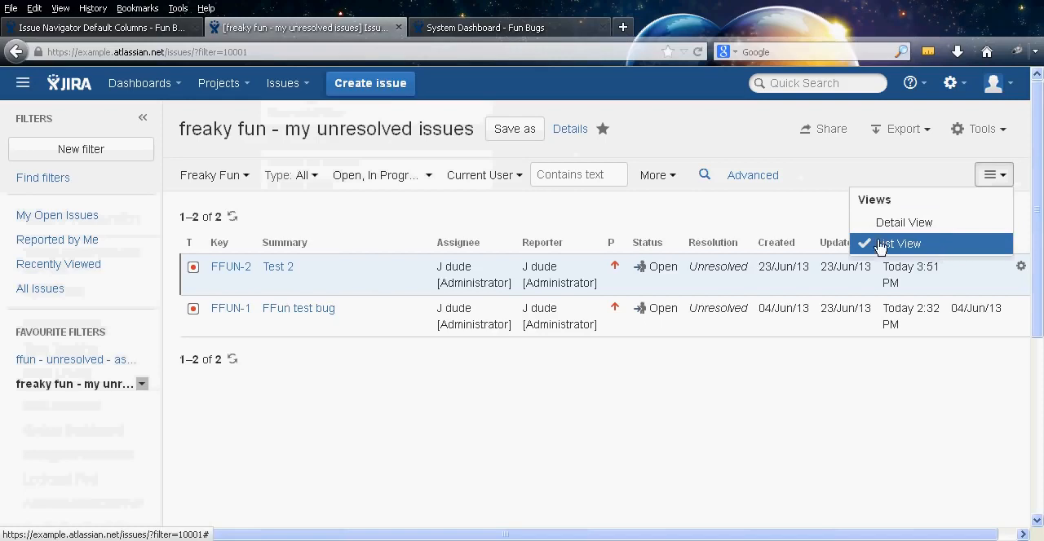
left_click(758, 219)
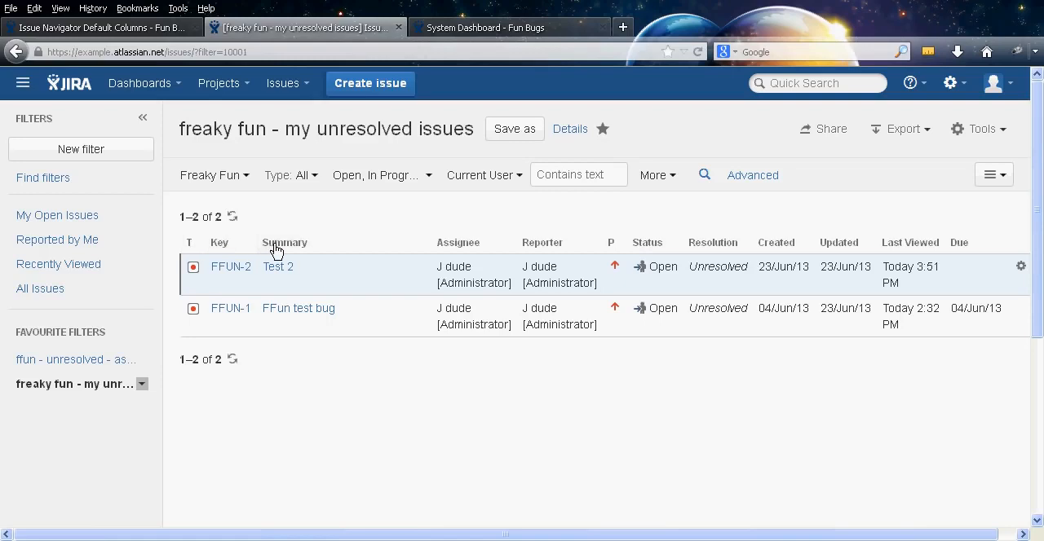
left_click(987, 175)
left_click(943, 228)
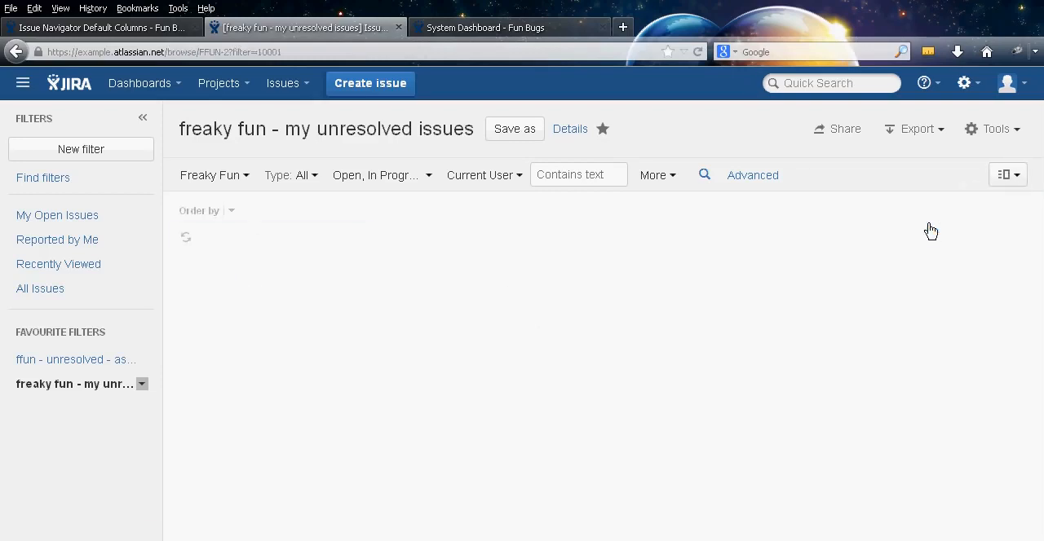
left_click(1006, 175)
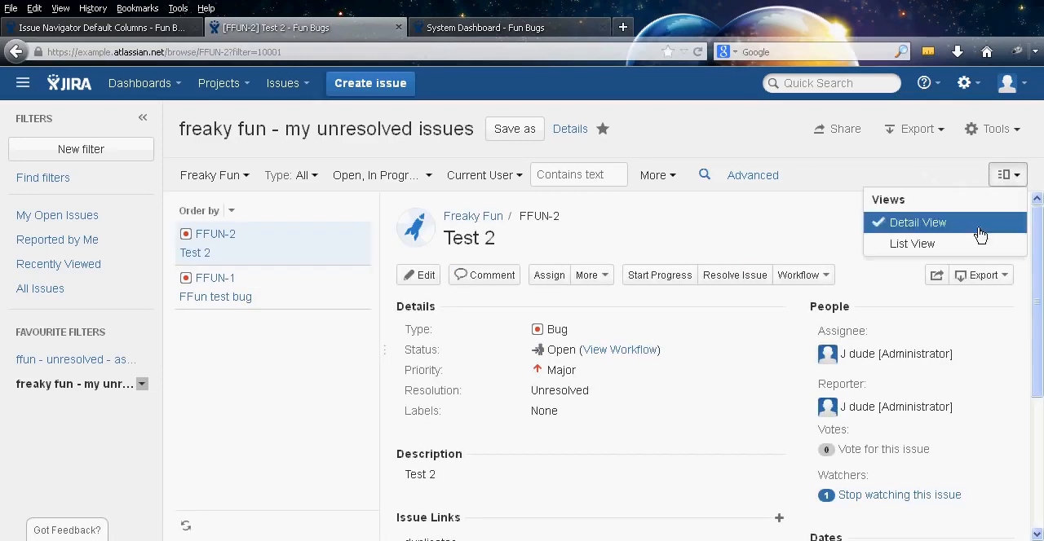
left_click(911, 244)
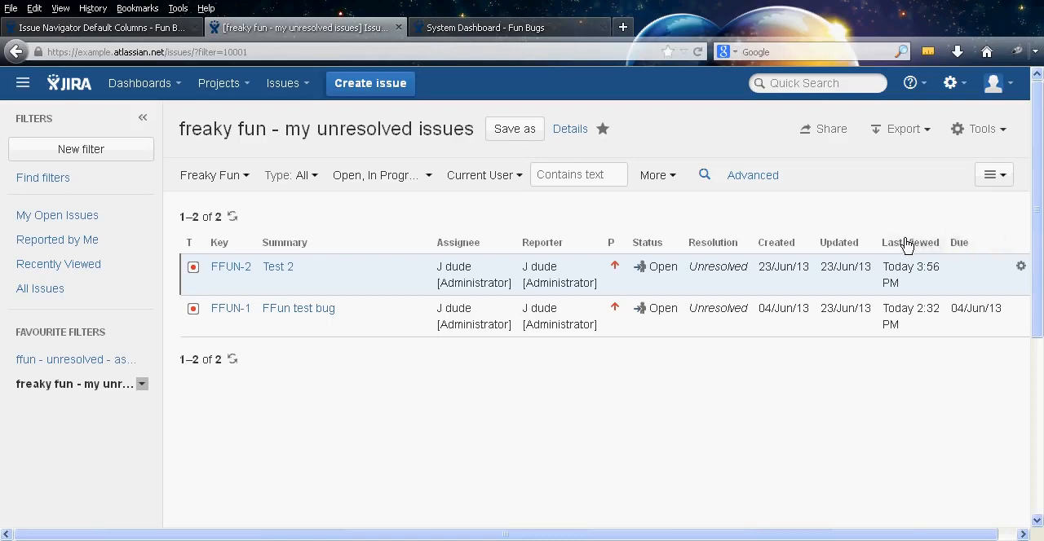
left_click(987, 131)
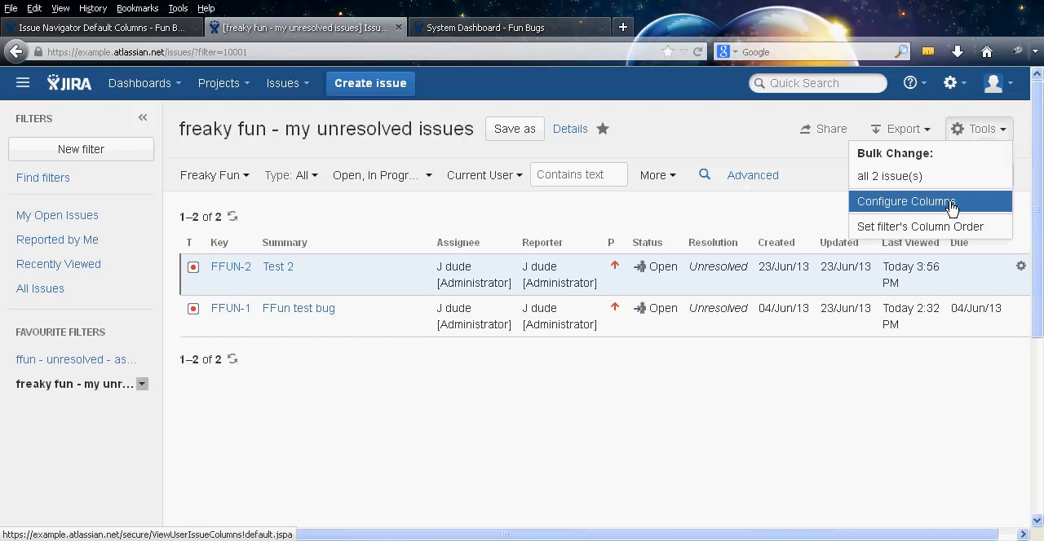
Close the browser page showing the System Dashboard and return to the Issue Navigator Default Columns page
left_click(499, 31)
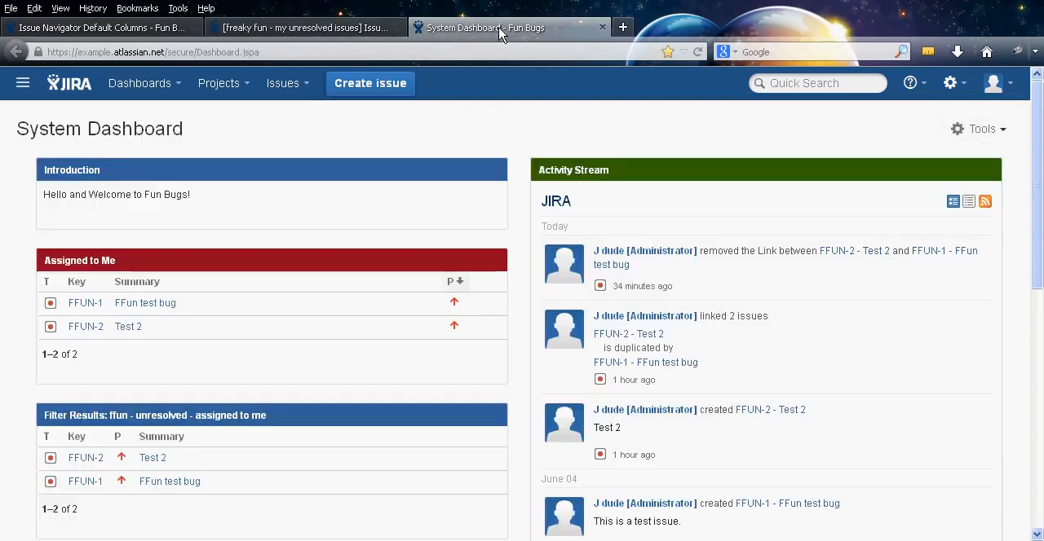
middle_click(434, 25)
left_click(123, 28)
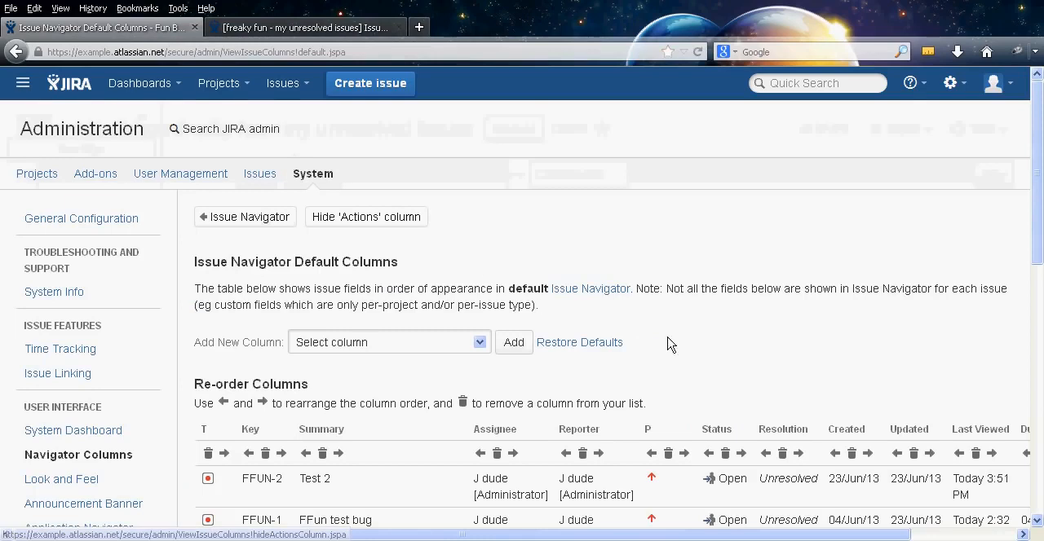
Move the Summary column ahead of the Key and T columns in the Issue Navigator default columns
scroll(738, 408, "down", 3)
scroll(738, 408, "down", 2)
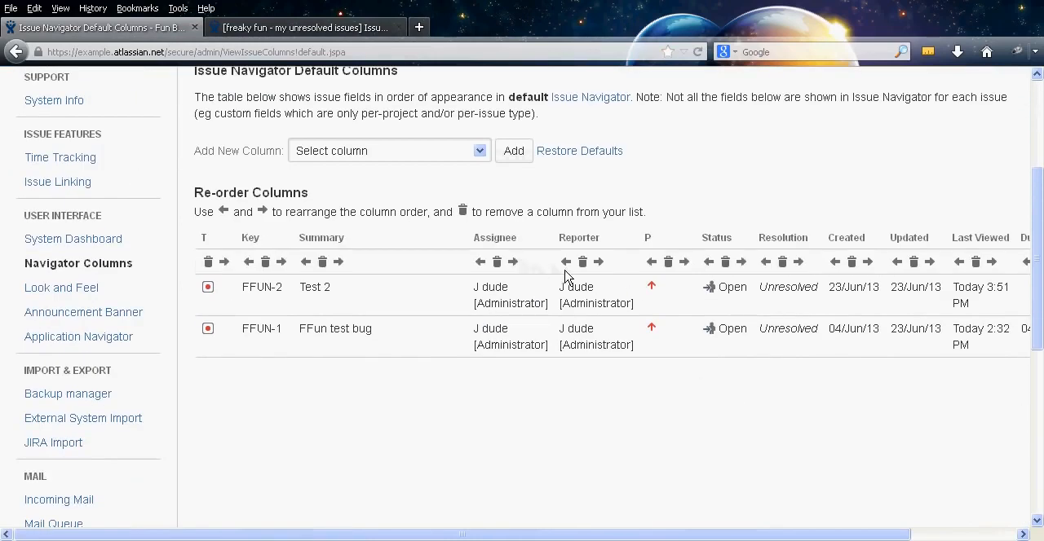
left_click(307, 264)
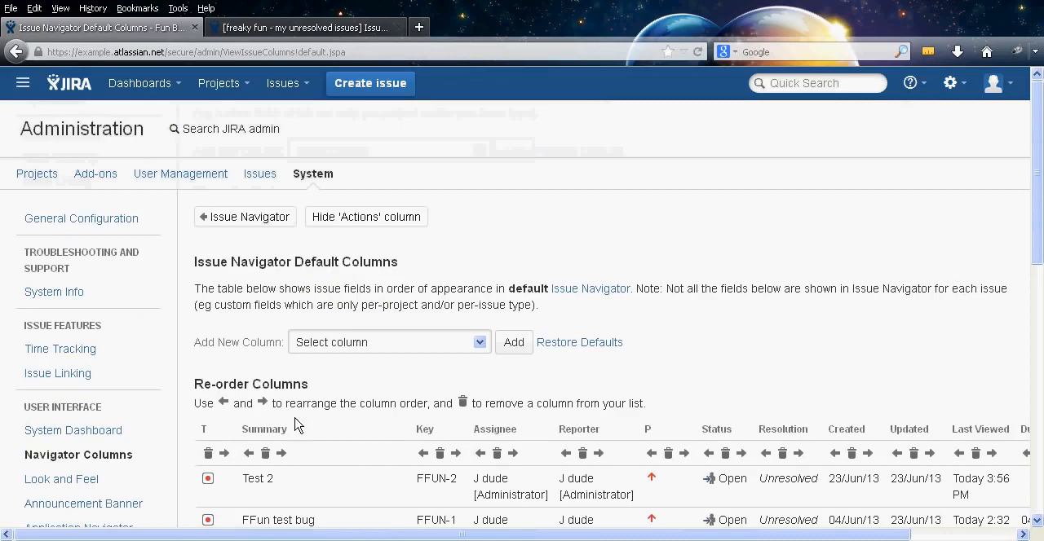
scroll(298, 425, "down", 3)
left_click(249, 328)
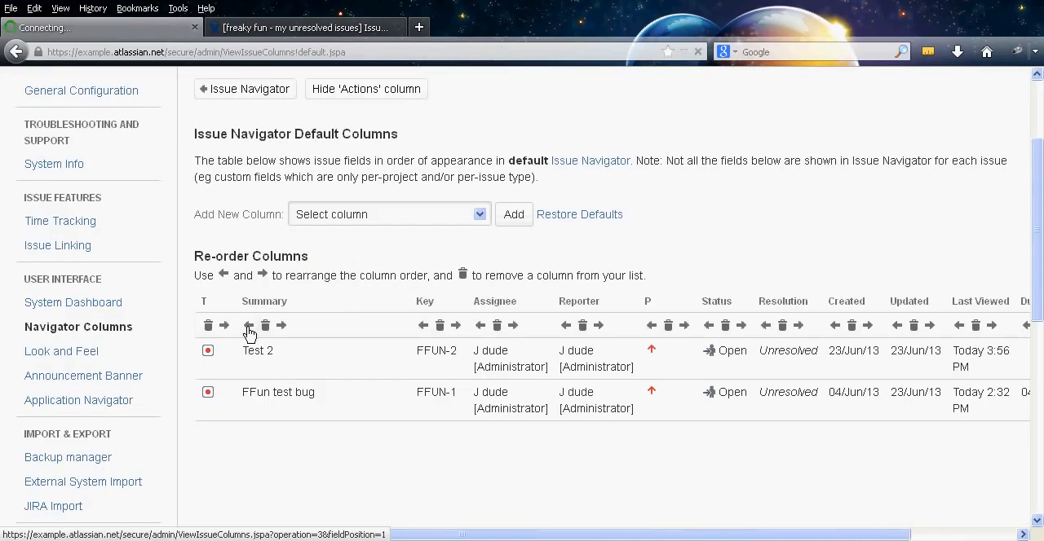
Check the column order in the "freaky fun - my unresolved issues" filter list and dismiss the hint about choosing how to view issues
scroll(388, 396, "down", 5)
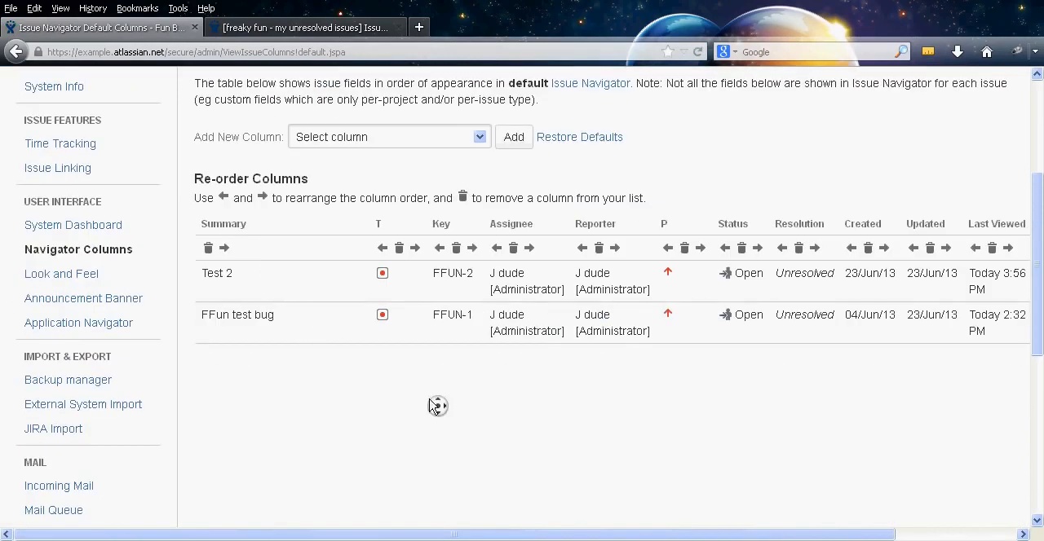
scroll(435, 405, "up", 3)
left_click(304, 30)
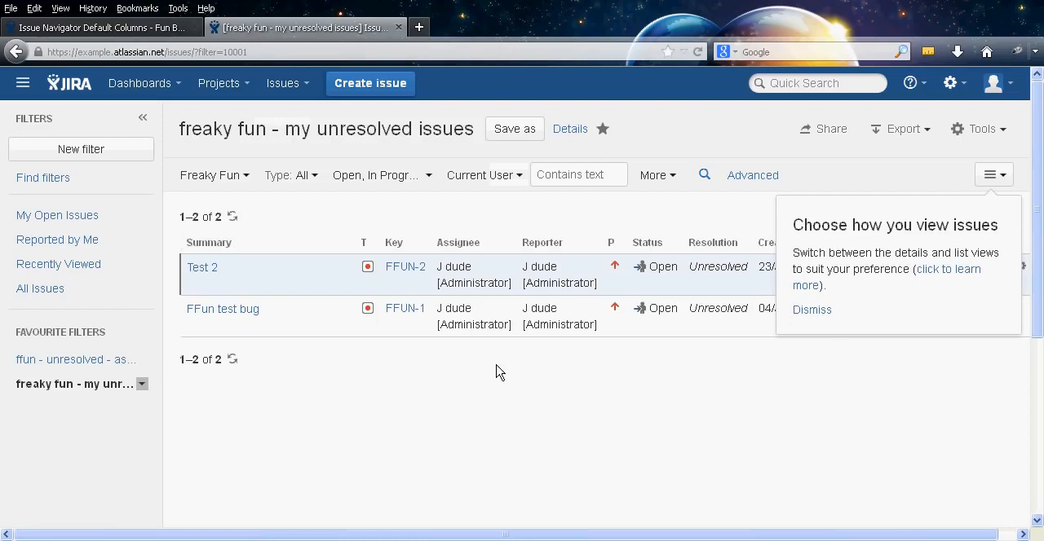
left_click(812, 311)
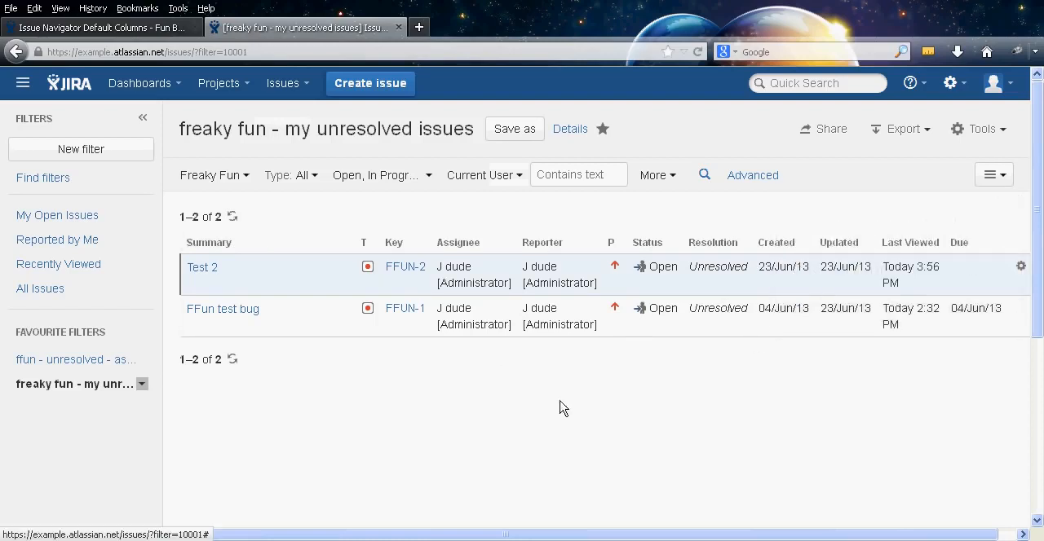
Return to the Issue Navigator Default Columns page and examine the columns available to add, leaving none selected
left_click(139, 26)
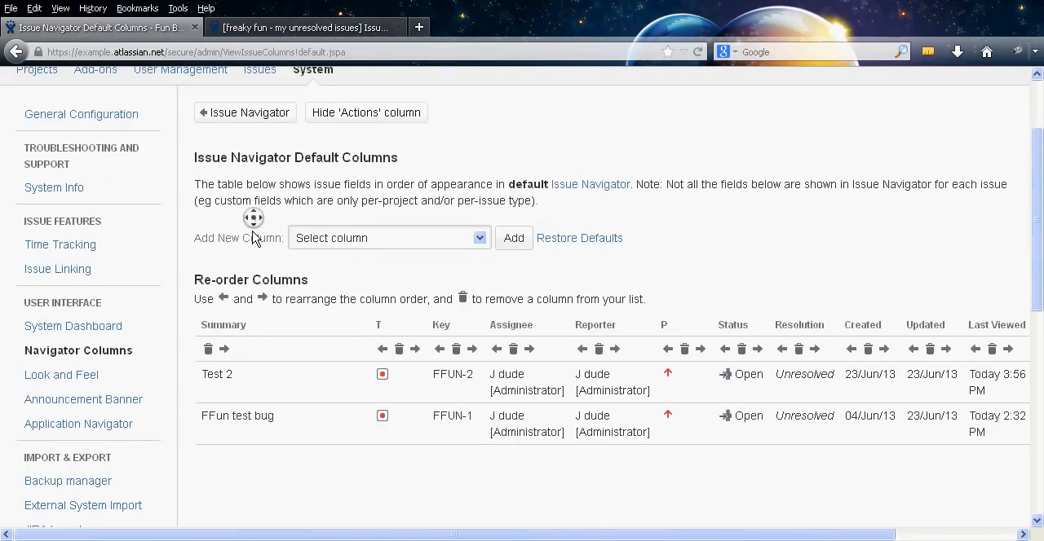
scroll(252, 217, "down", 3)
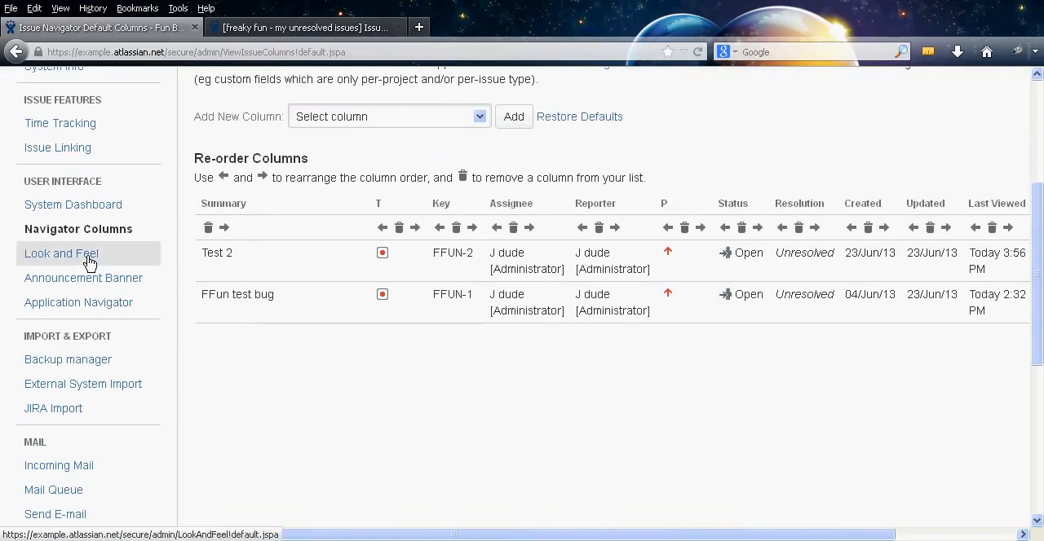
left_click(94, 263)
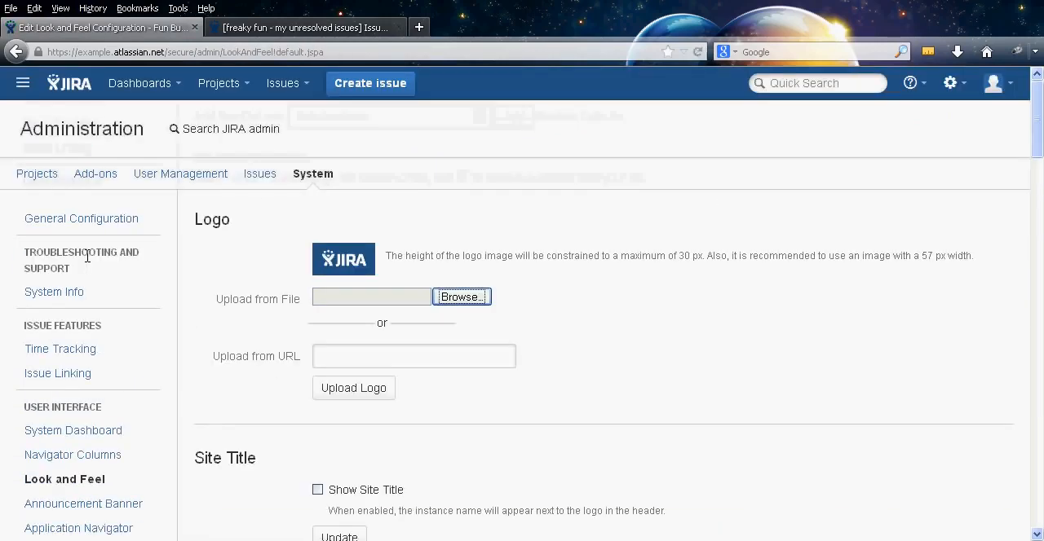
left_click(111, 456)
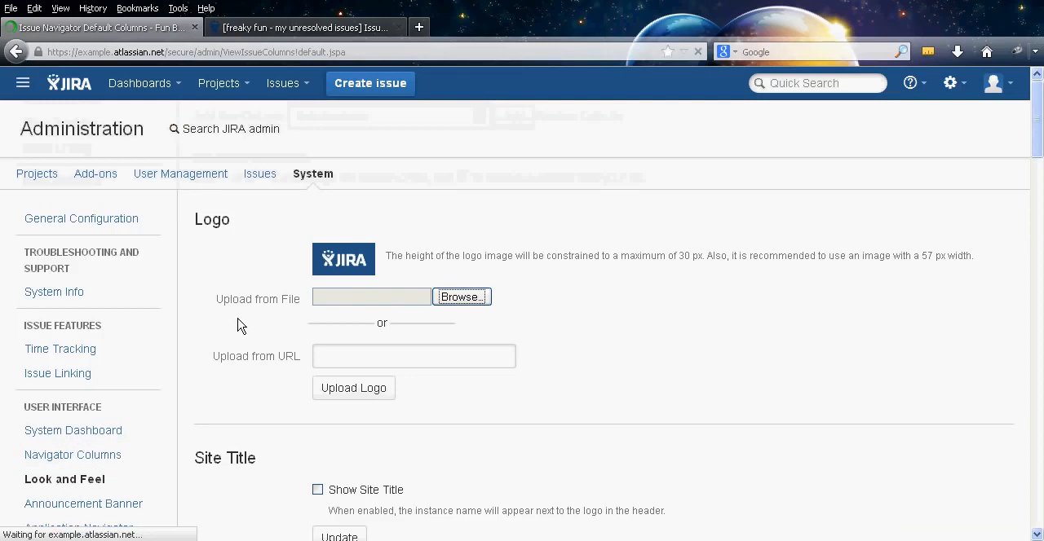
left_click(379, 344)
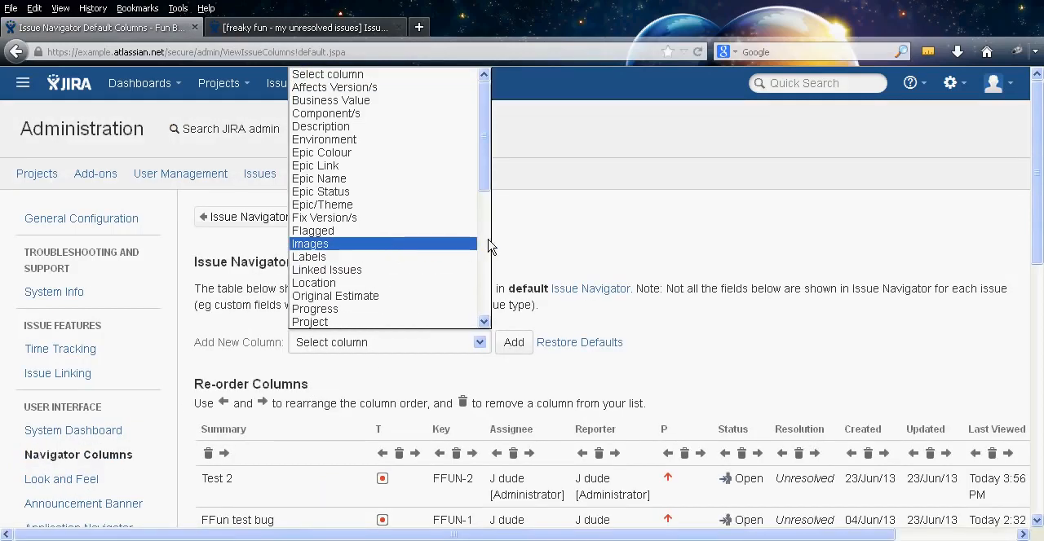
left_click_drag(481, 186, 480, 310)
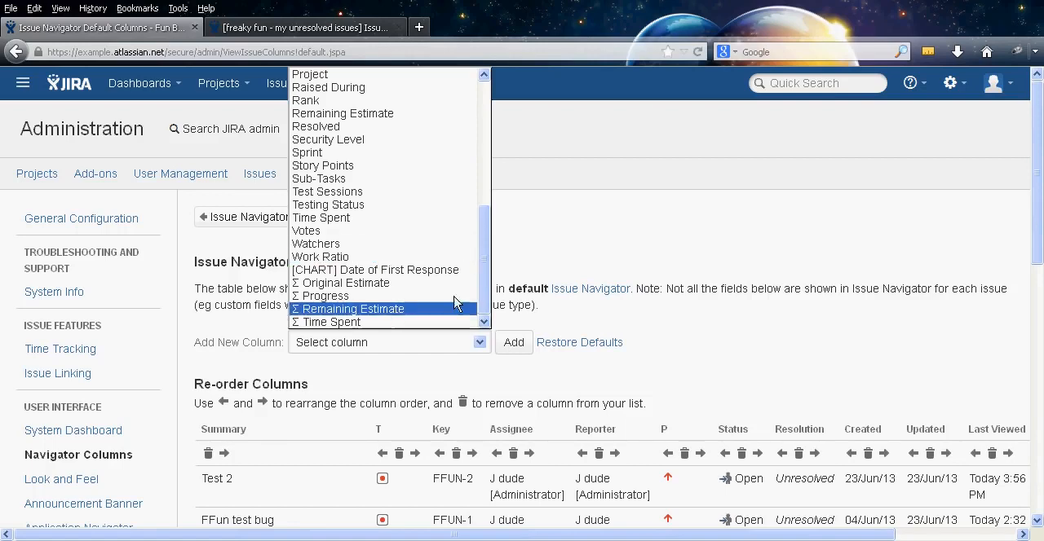
left_click_drag(477, 244, 482, 101)
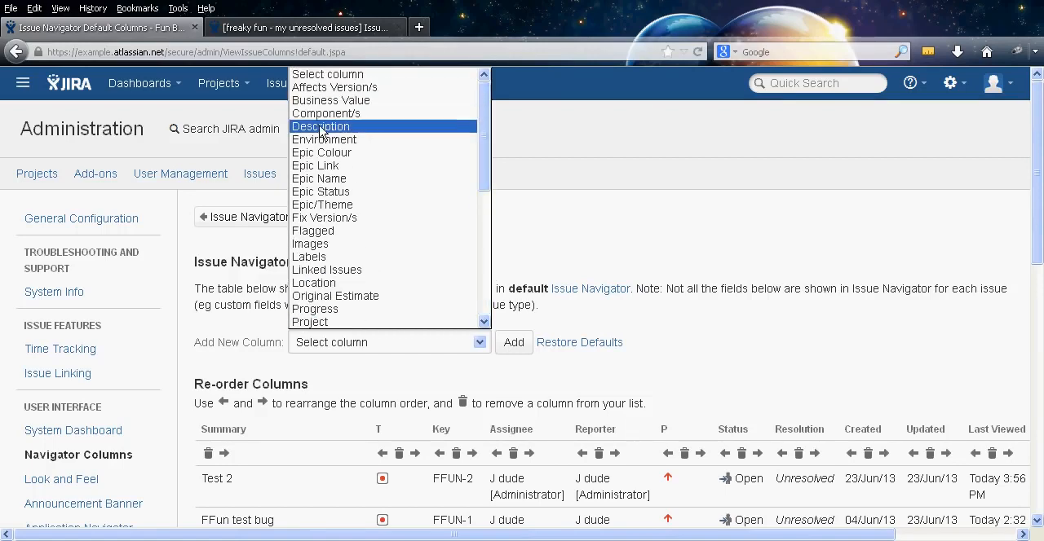
left_click(268, 322)
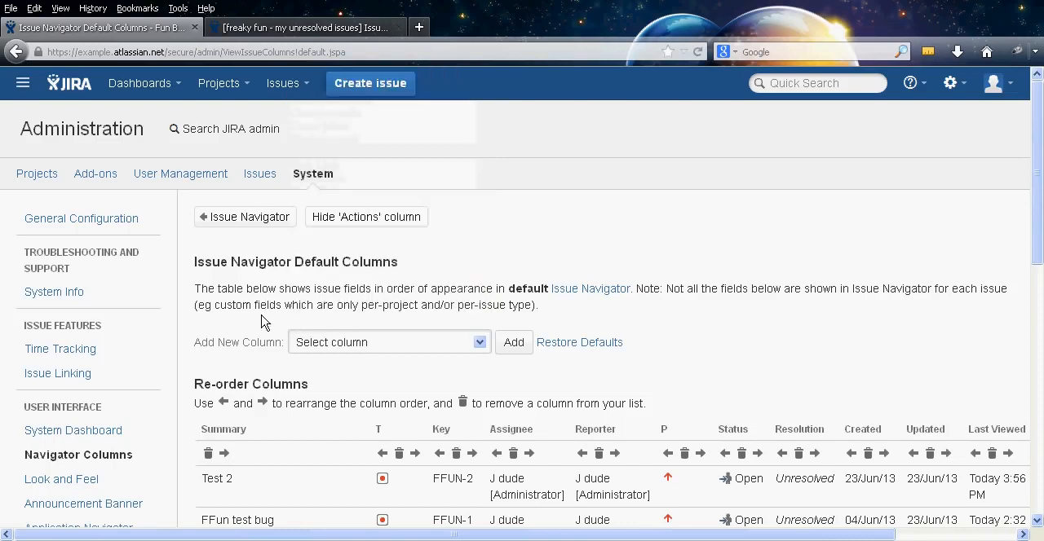
Open the Look and Feel settings and examine the logo upload options
scroll(226, 293, "down", 3)
left_click(65, 340)
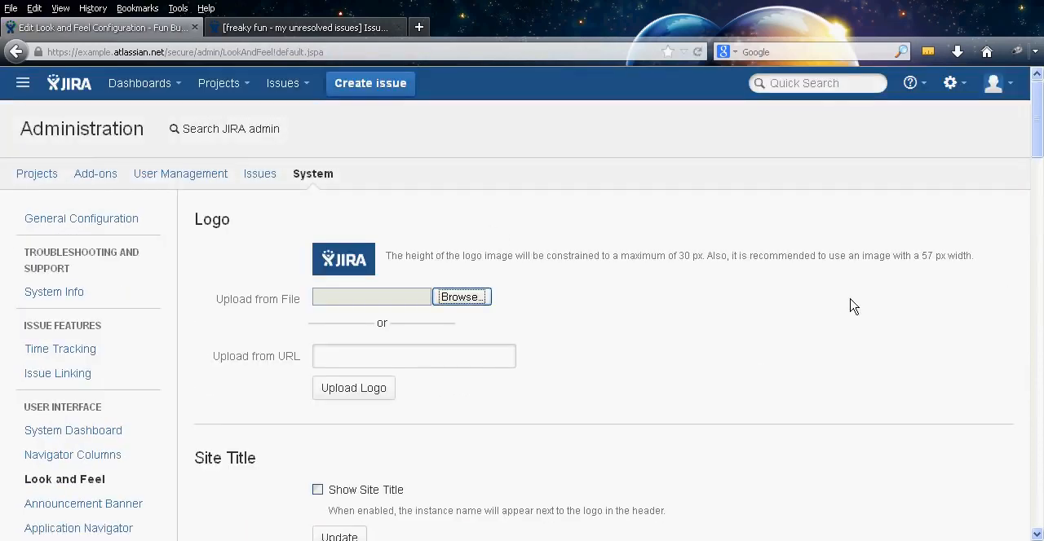
middle_click(951, 286)
scroll(944, 309, "down", 1)
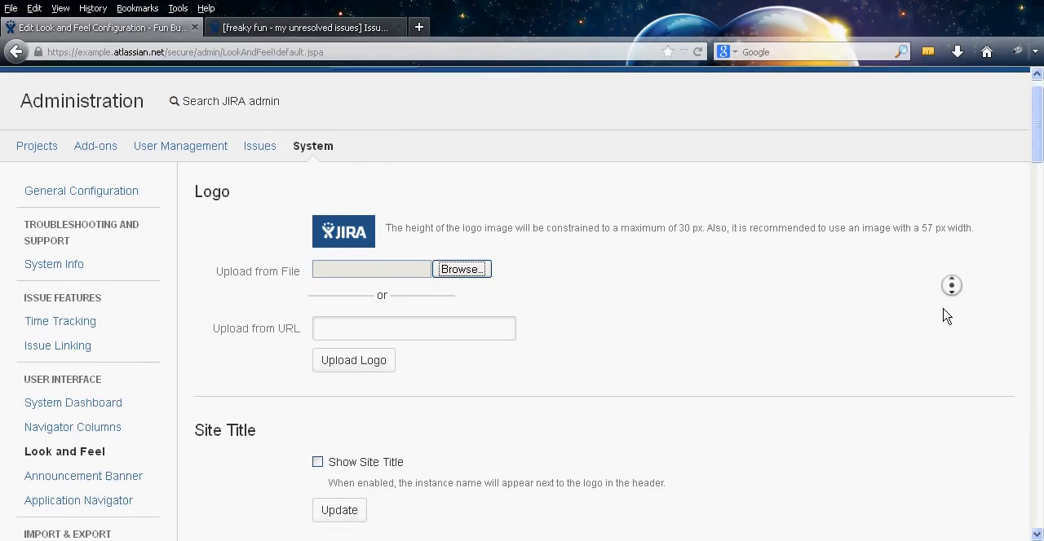
middle_click(941, 308)
scroll(941, 292, "up", 1)
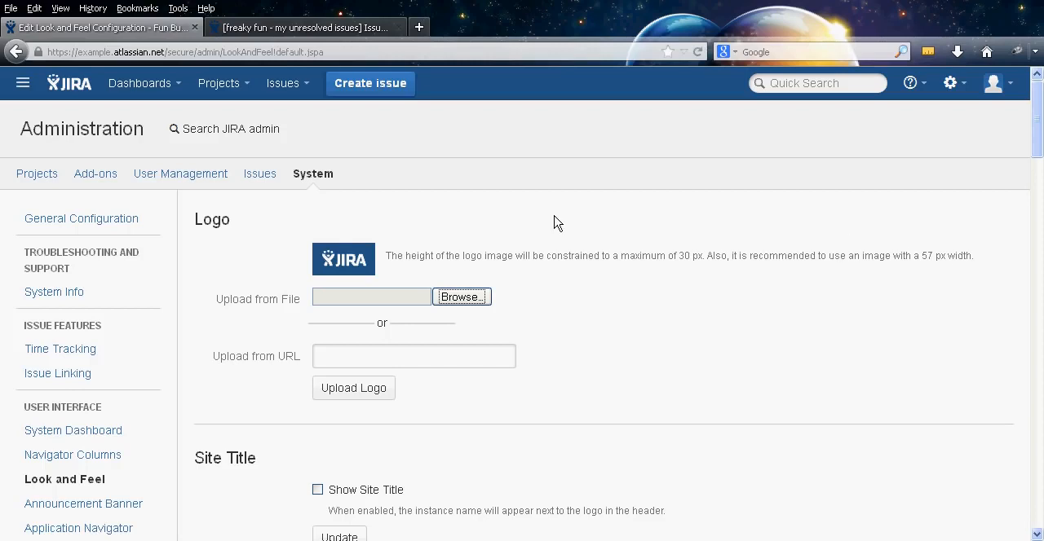
middle_click(739, 281)
middle_click(740, 307)
scroll(736, 282, "up", 1)
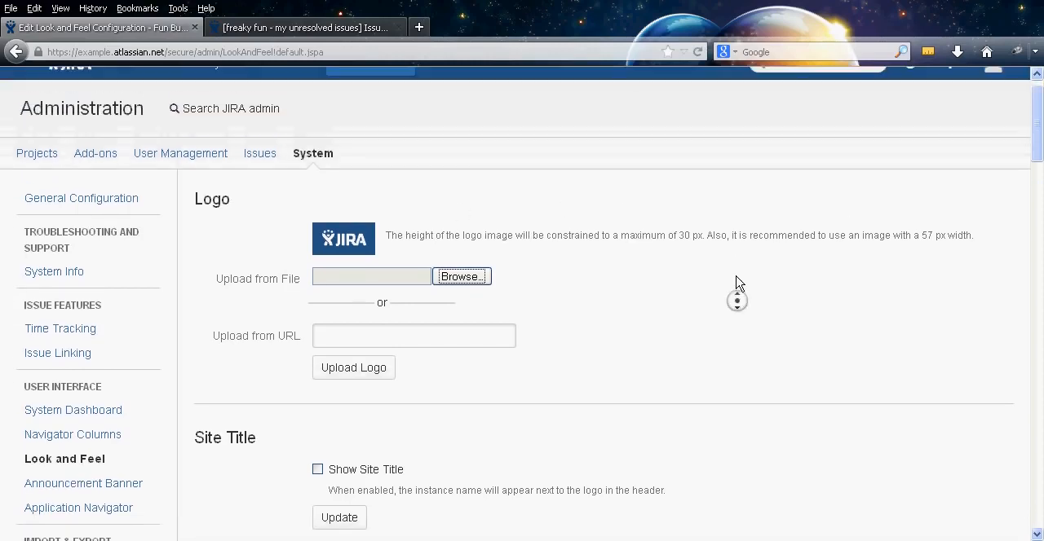
middle_click(736, 276)
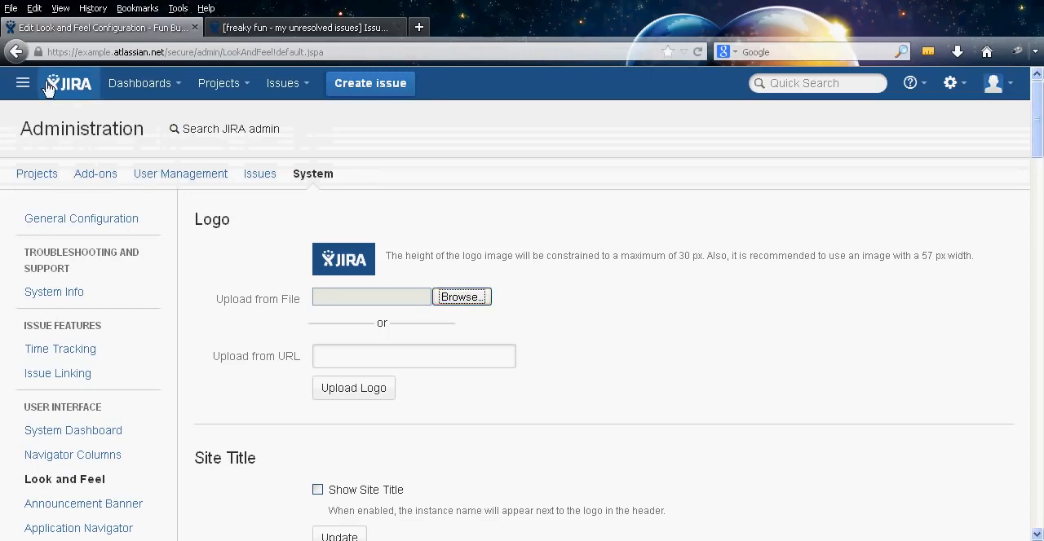
Enable Show Site Title in the Look and Feel settings and save the change
middle_click(687, 281)
scroll(688, 281, "down", 4)
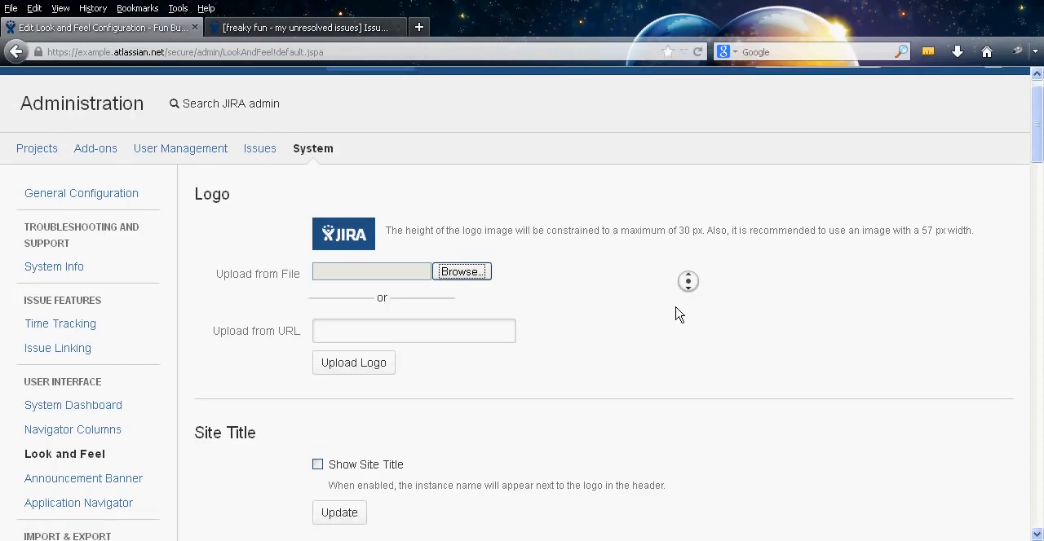
middle_click(676, 309)
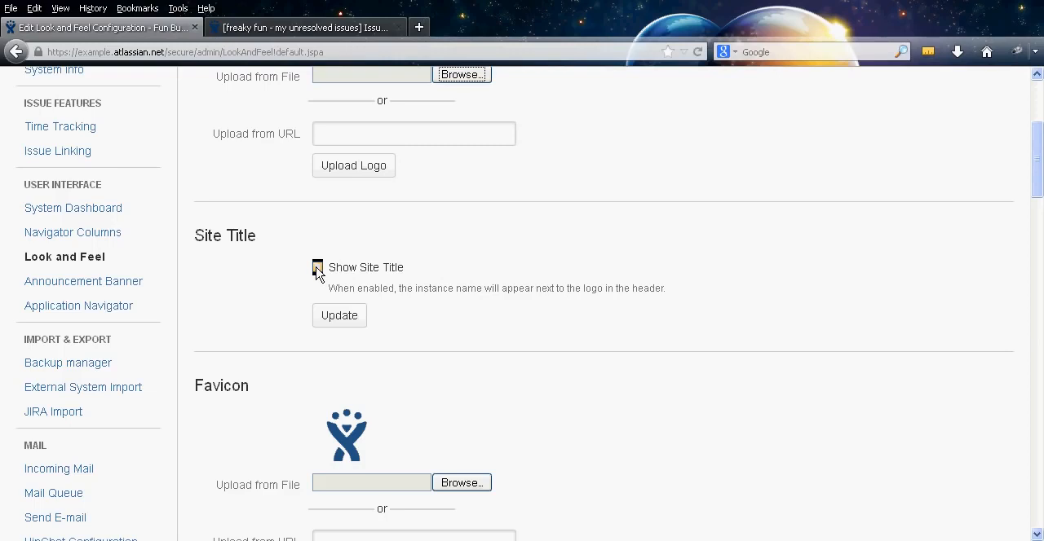
left_click(317, 268)
left_click(337, 320)
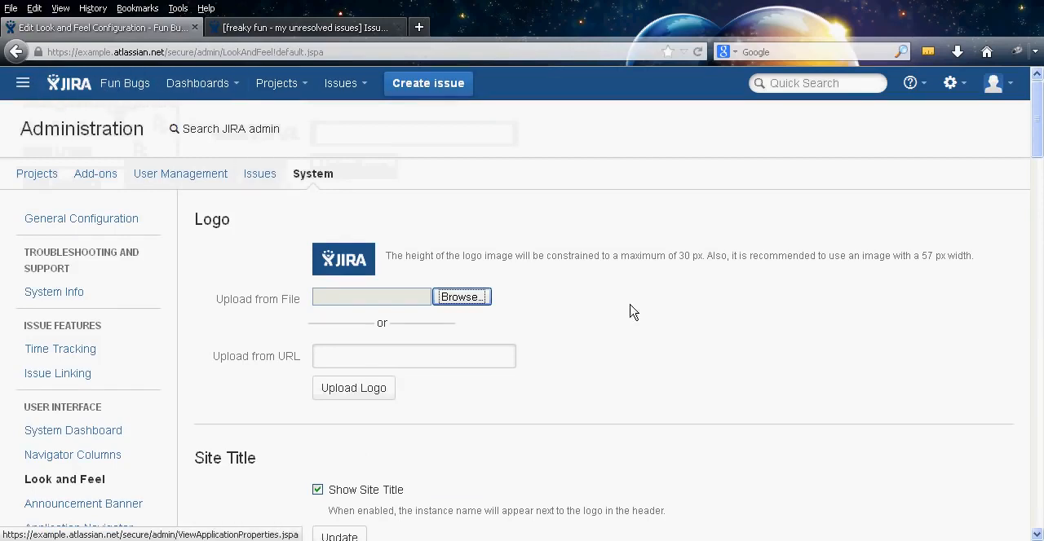
Examine the Favicon upload options and the header colours in the Look and Feel settings
middle_click(658, 286)
scroll(661, 376, "down", 5)
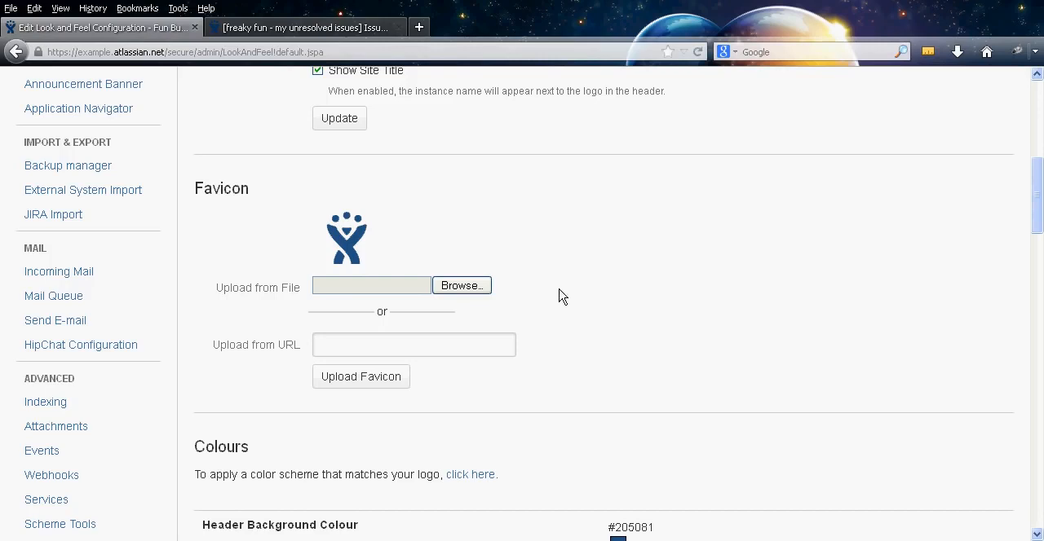
middle_click(615, 274)
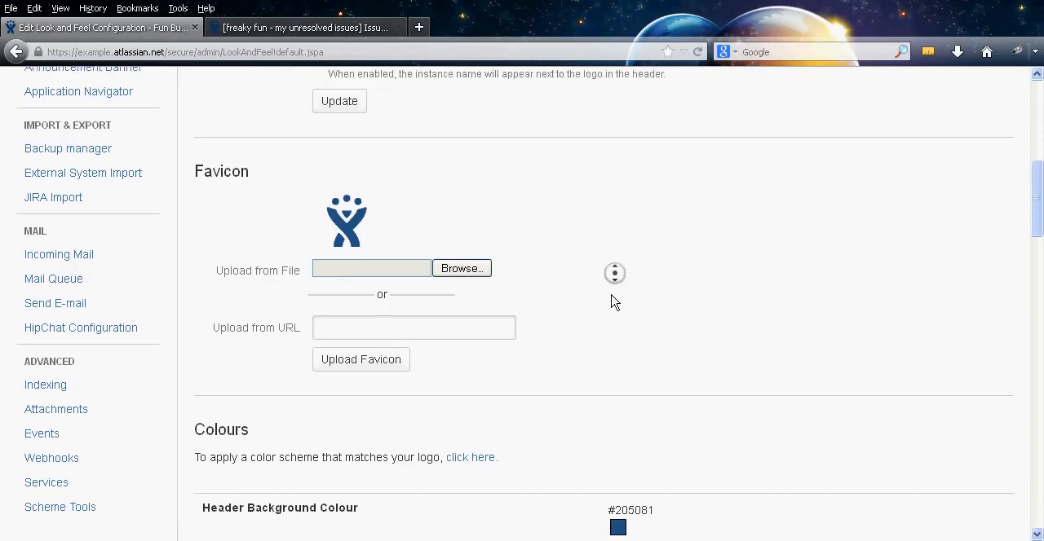
middle_click(609, 295)
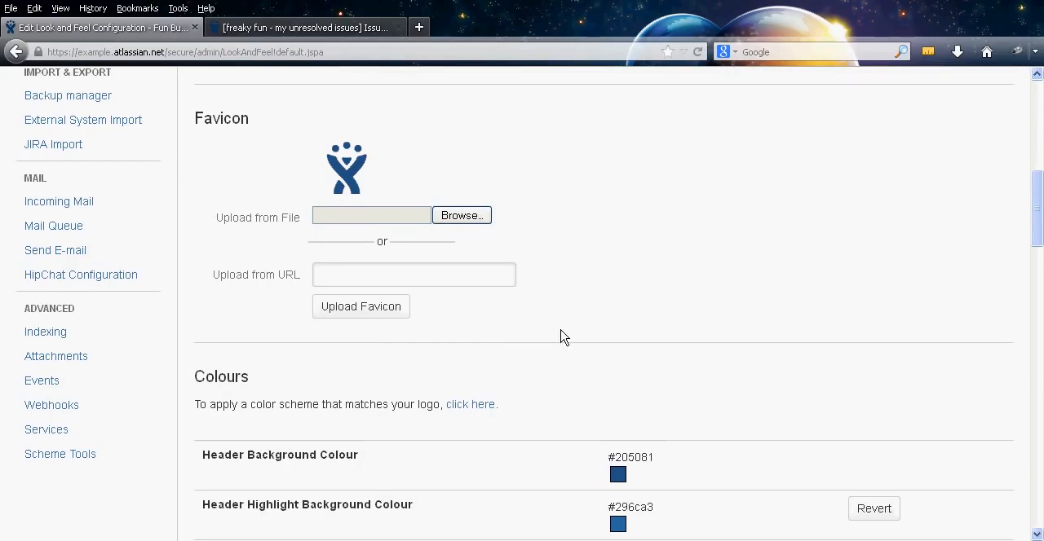
middle_click(562, 360)
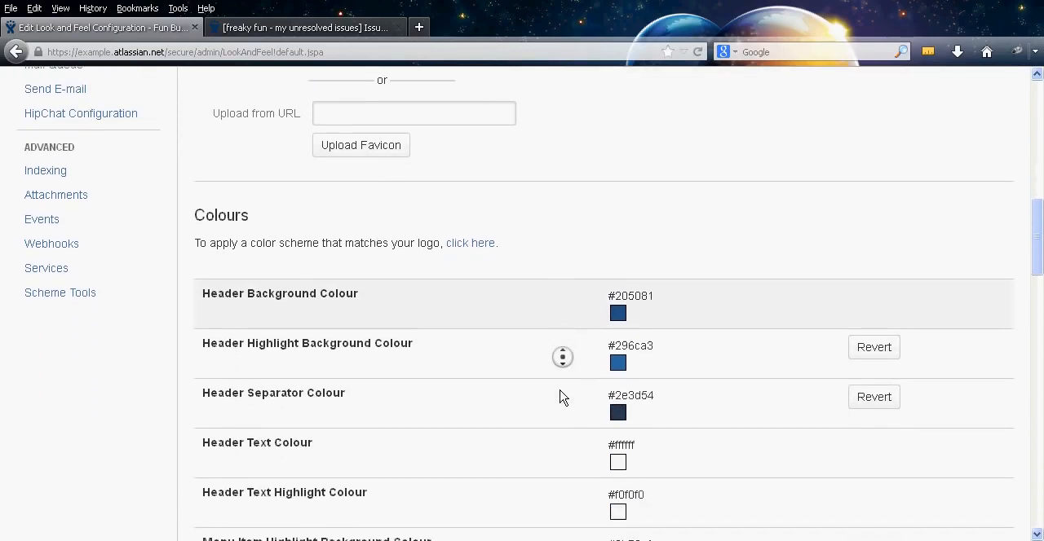
middle_click(536, 341)
middle_click(547, 298)
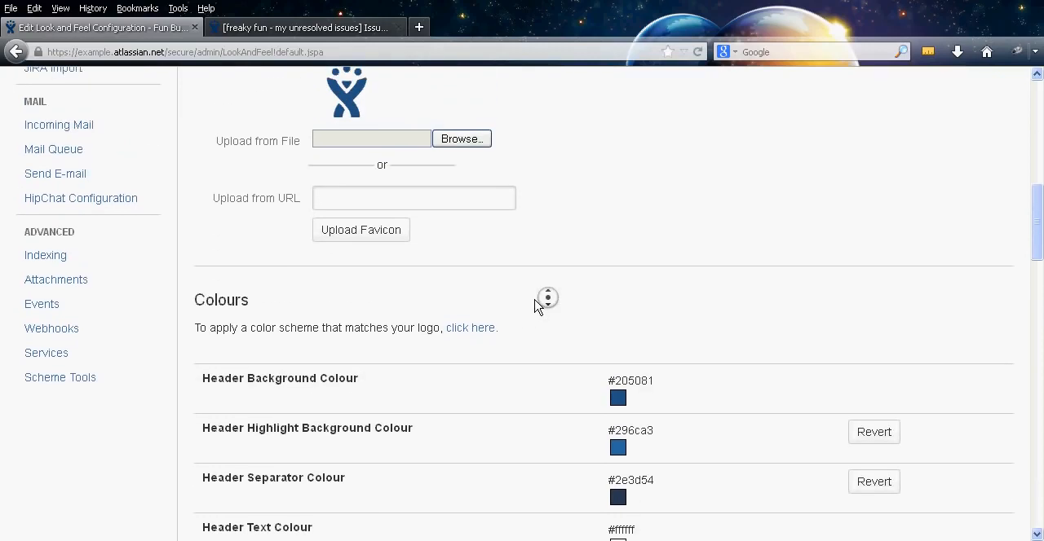
middle_click(535, 301)
scroll(566, 326, "up", 1)
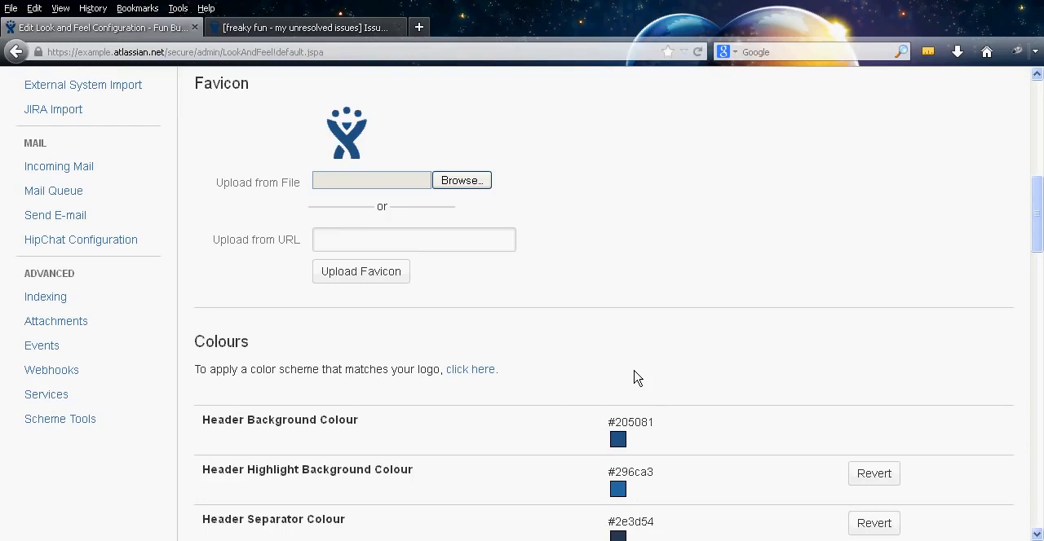
Set the Header Background Colour to #1d7ee0, save it, and reload the page to apply it
left_click(617, 441)
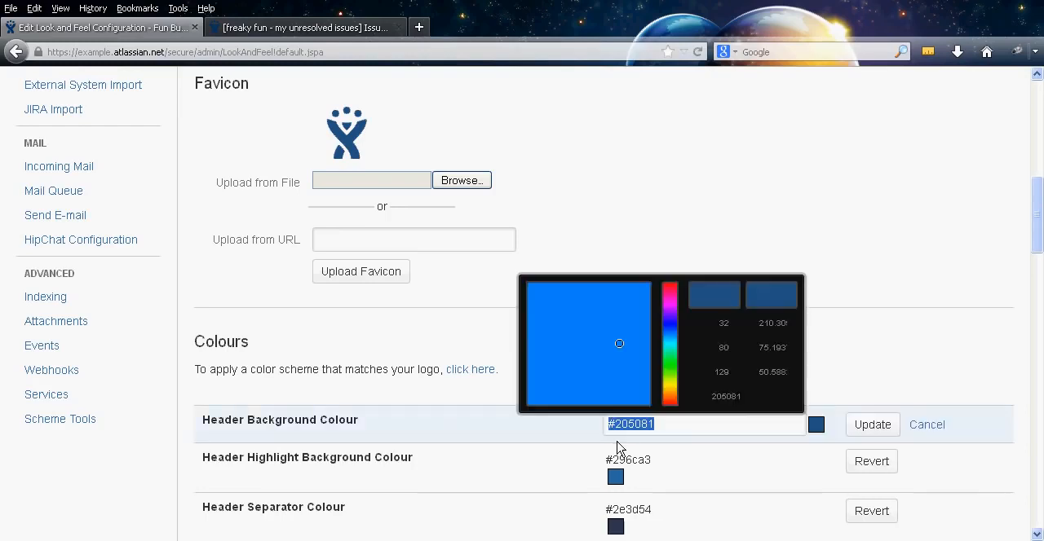
mouse_move(619, 345)
left_mouse_down()
mouse_move(619, 310)
mouse_move(633, 298)
left_mouse_up()
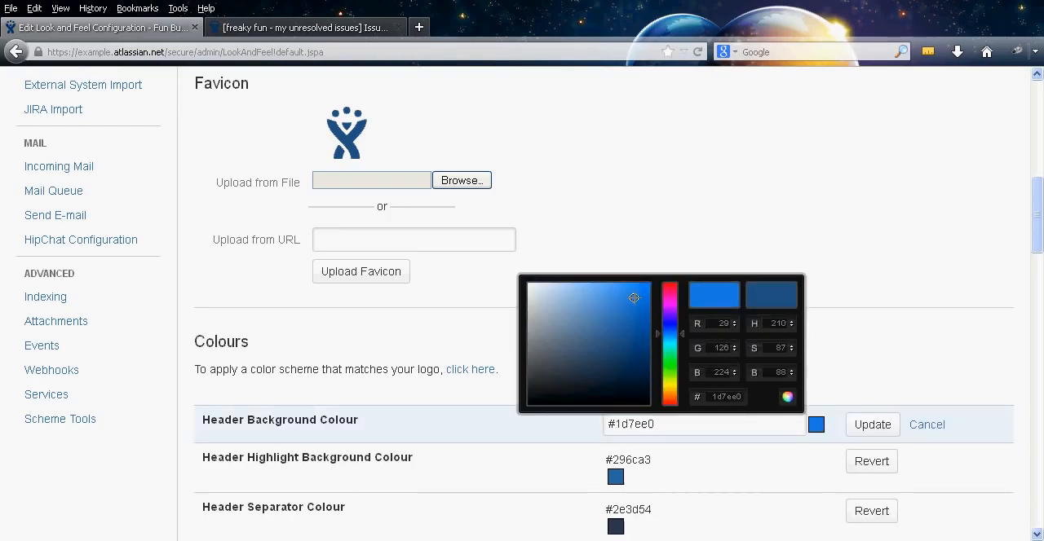
left_click(871, 424)
middle_click(737, 370)
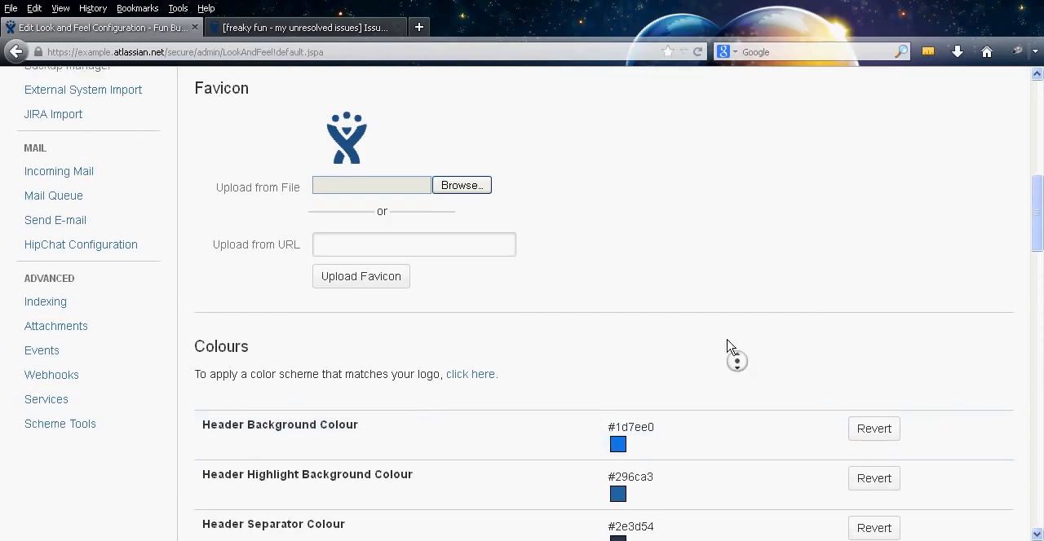
right_click(693, 309)
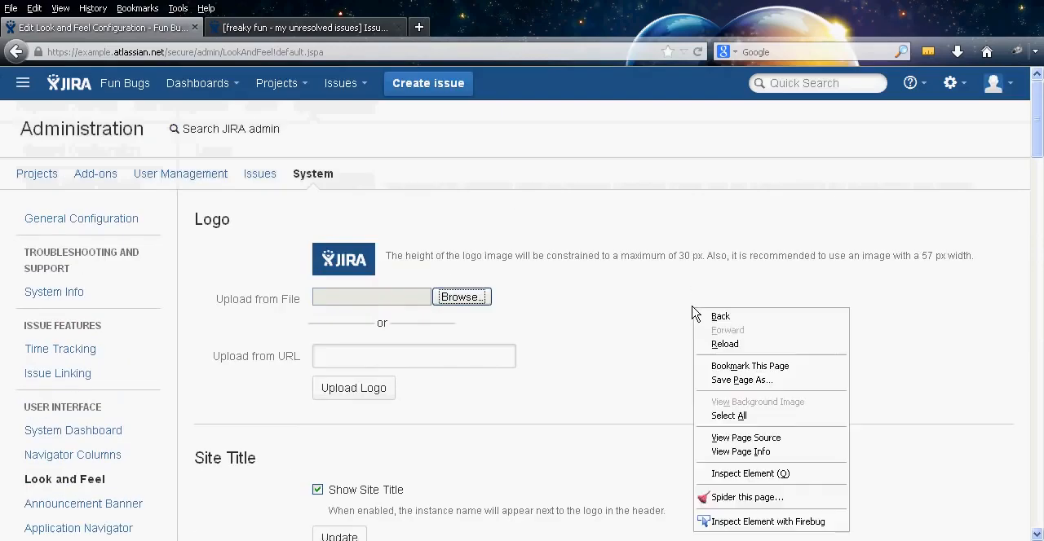
left_click(728, 344)
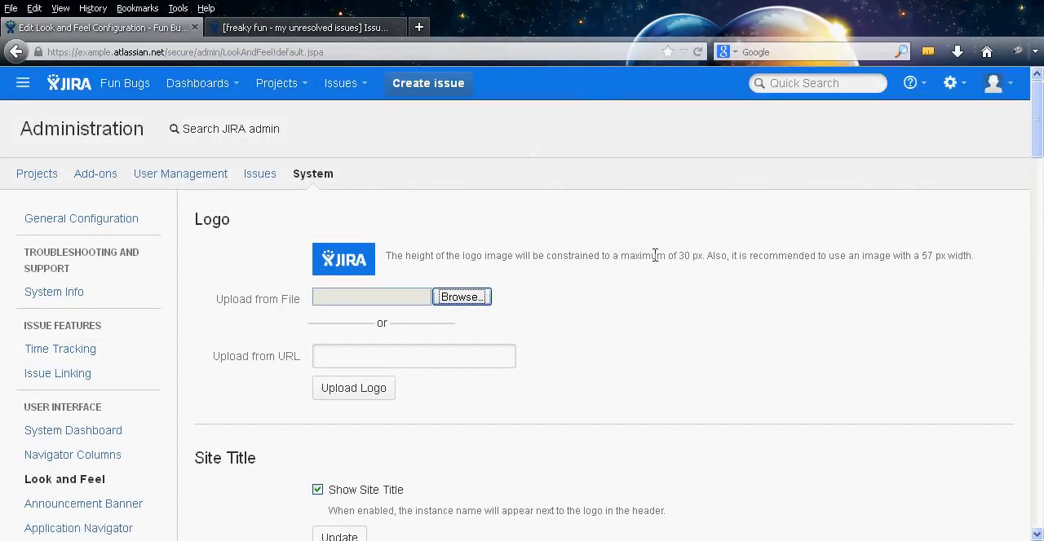
Examine the remaining interface colours and the Gadget Colours, and switch to the "freaky fun - my unresolved issues" filter page
middle_click(709, 313)
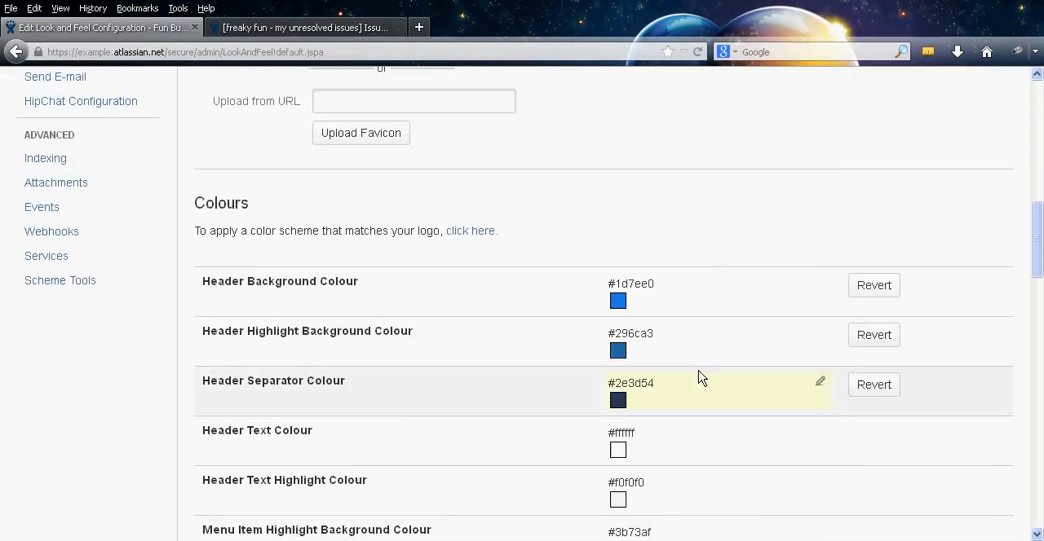
middle_click(365, 239)
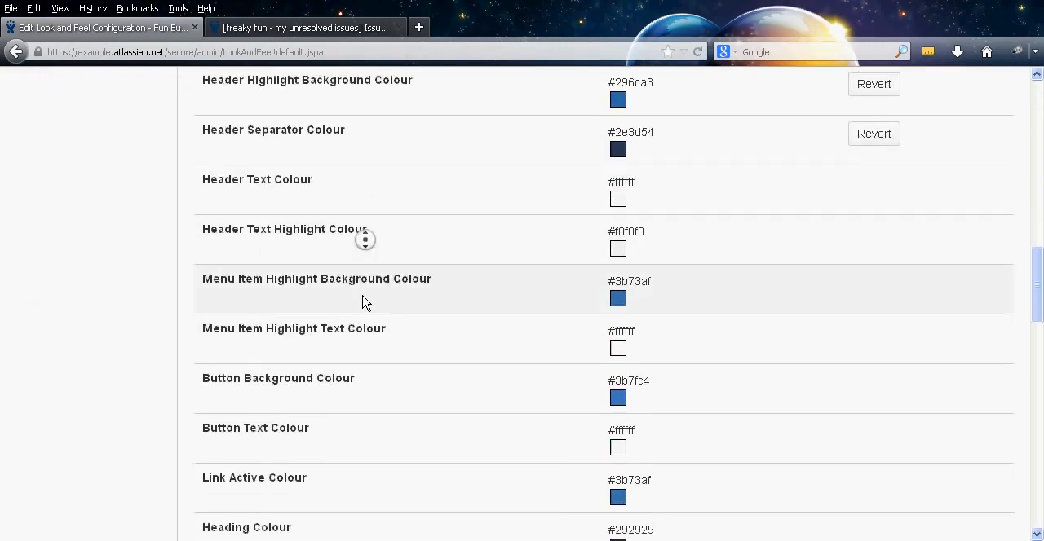
middle_click(365, 305)
middle_click(416, 271)
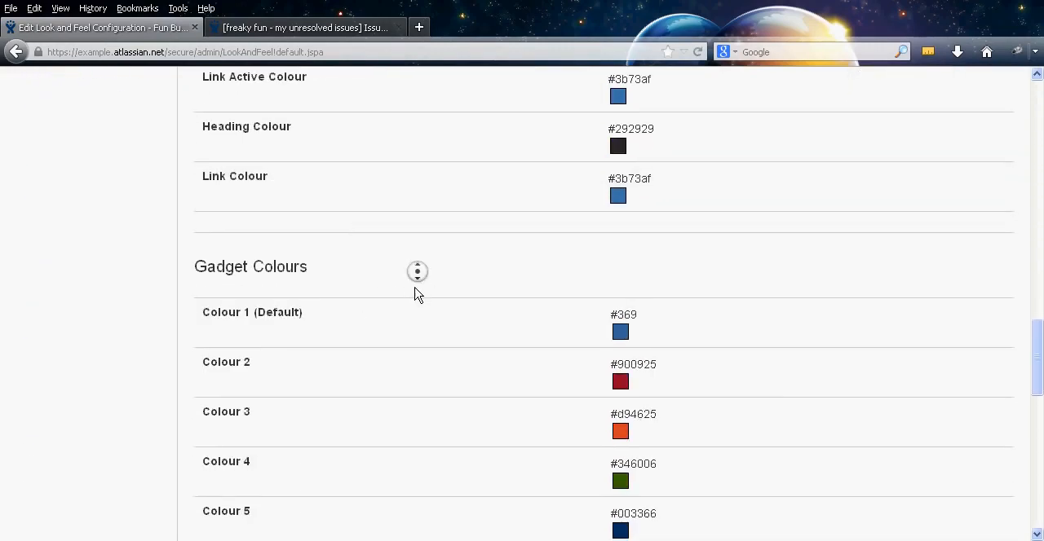
middle_click(414, 299)
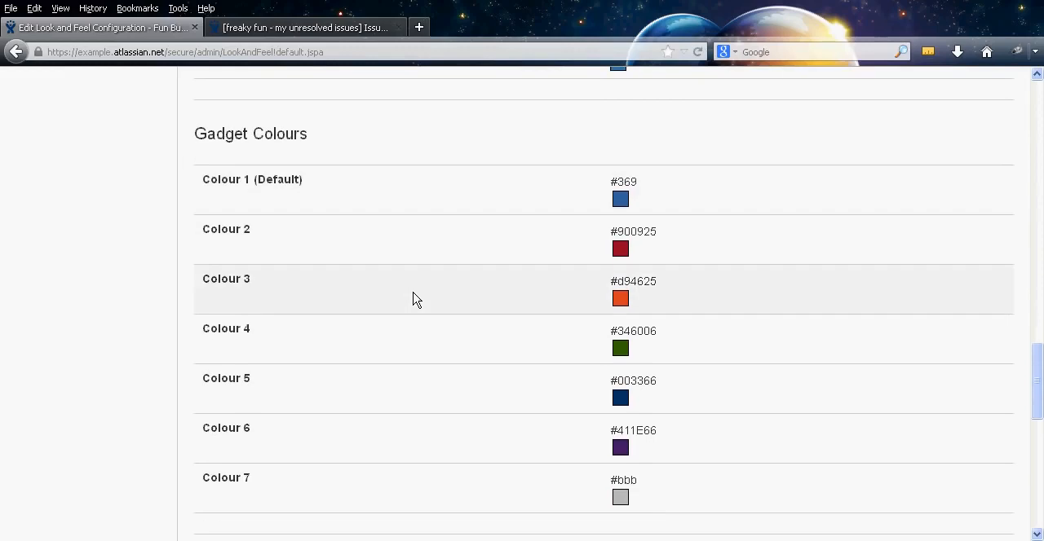
left_click(286, 28)
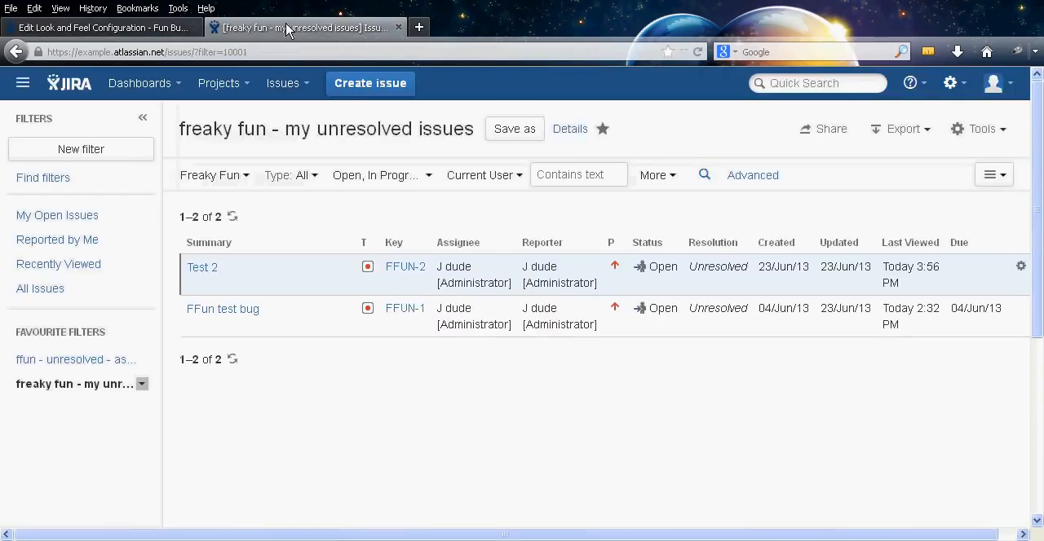
Open the System Dashboard and check which options its Tools list offers
left_click(164, 86)
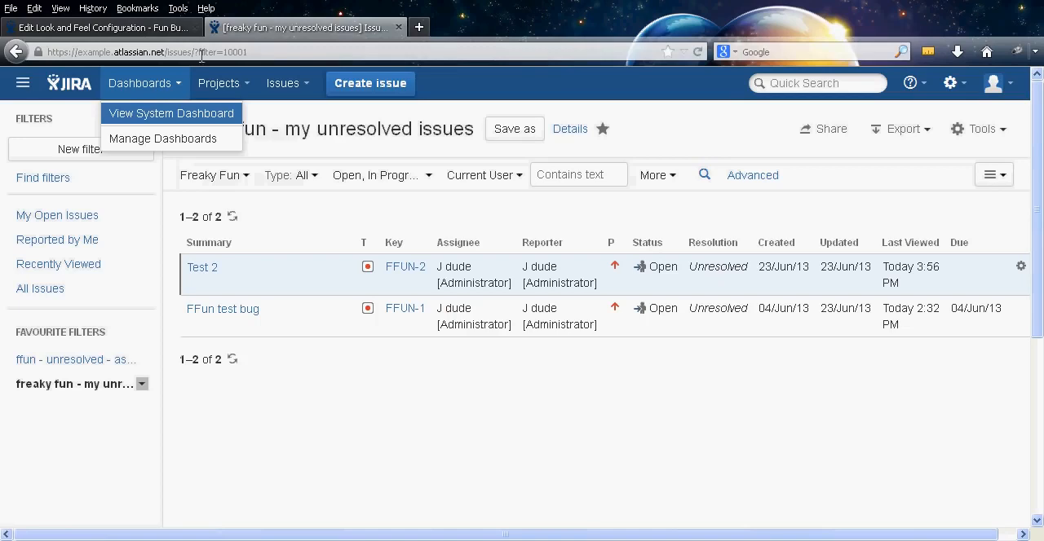
left_click(170, 118)
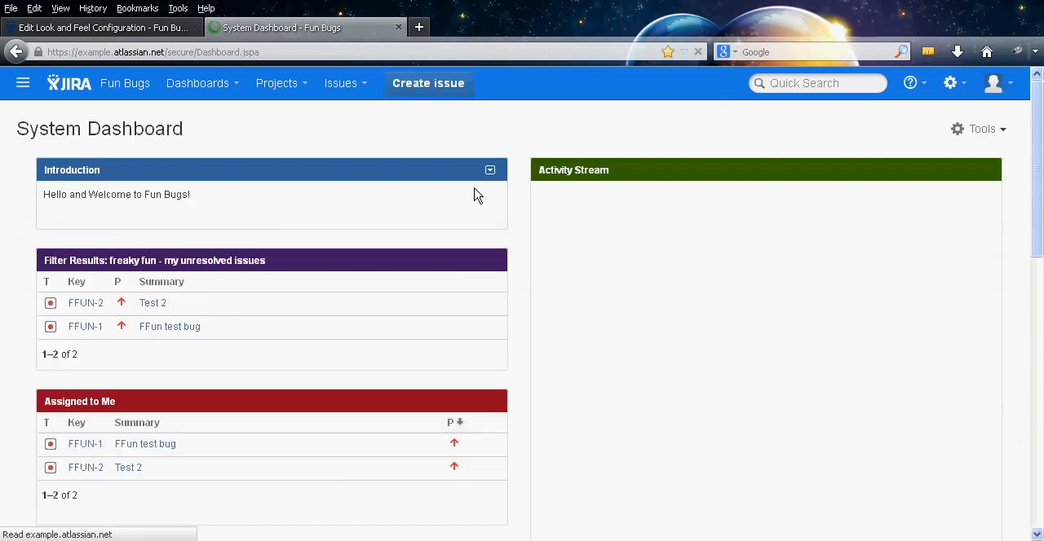
left_click(490, 173)
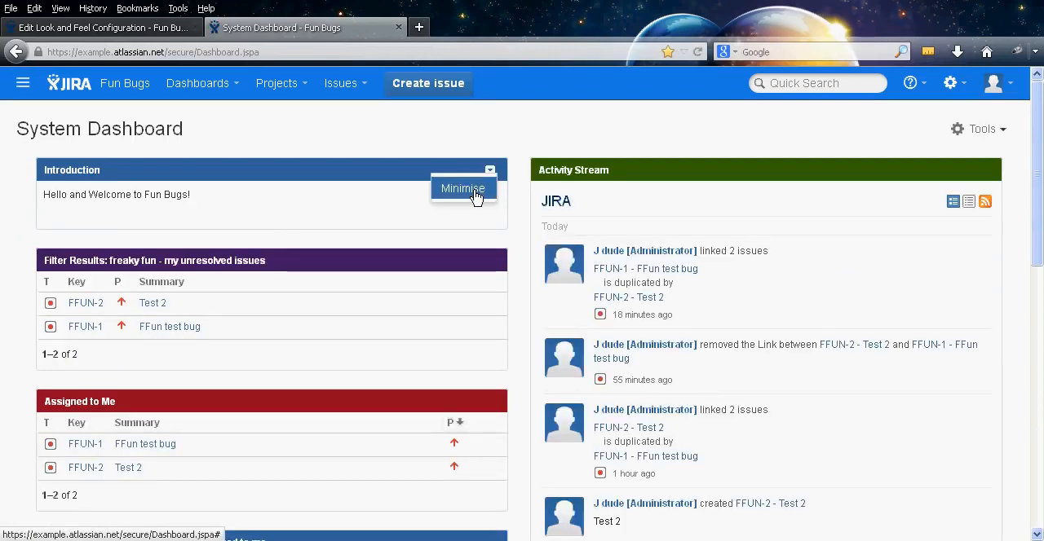
left_click(977, 131)
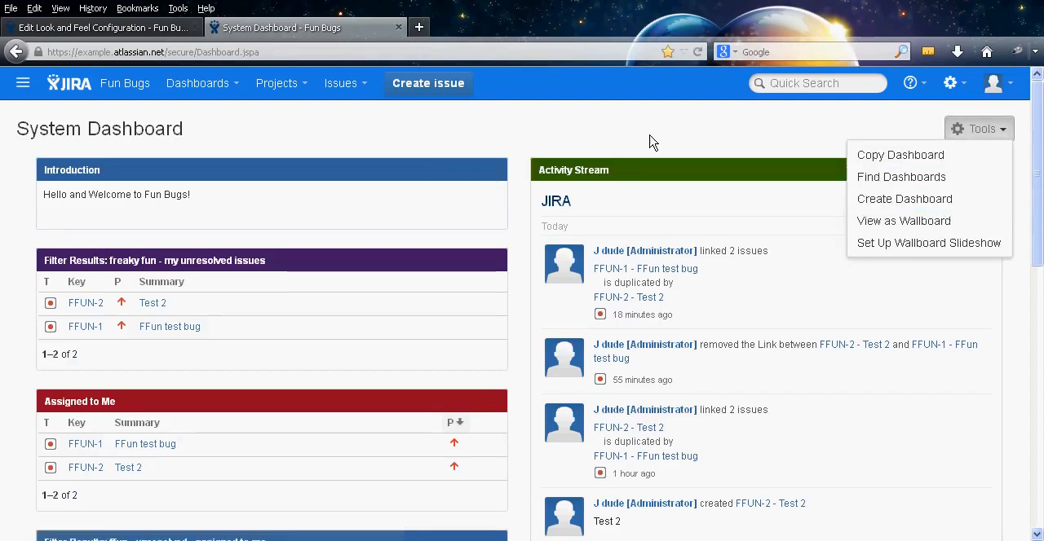
left_click(552, 136)
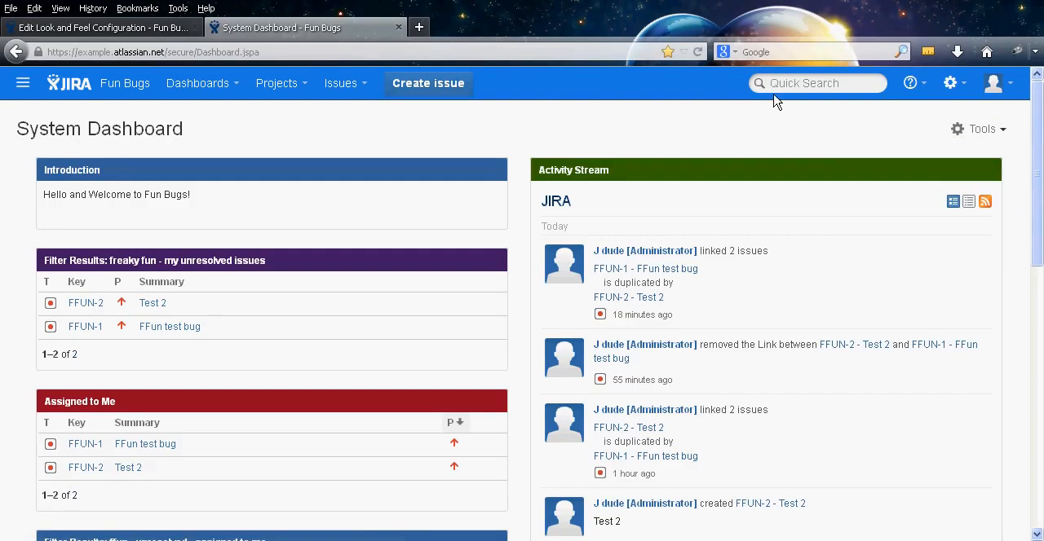
Open the System Dashboard configuration and compare the Introduction gadget's colour choices with the Gadget Colours in the Look and Feel settings
left_click(950, 82)
left_click(914, 229)
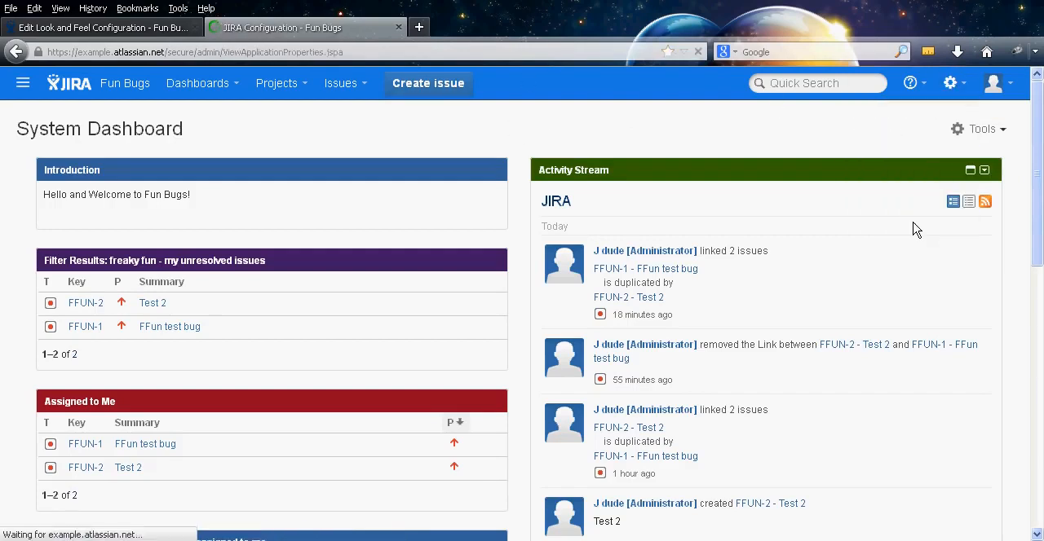
scroll(450, 222, "down", 3)
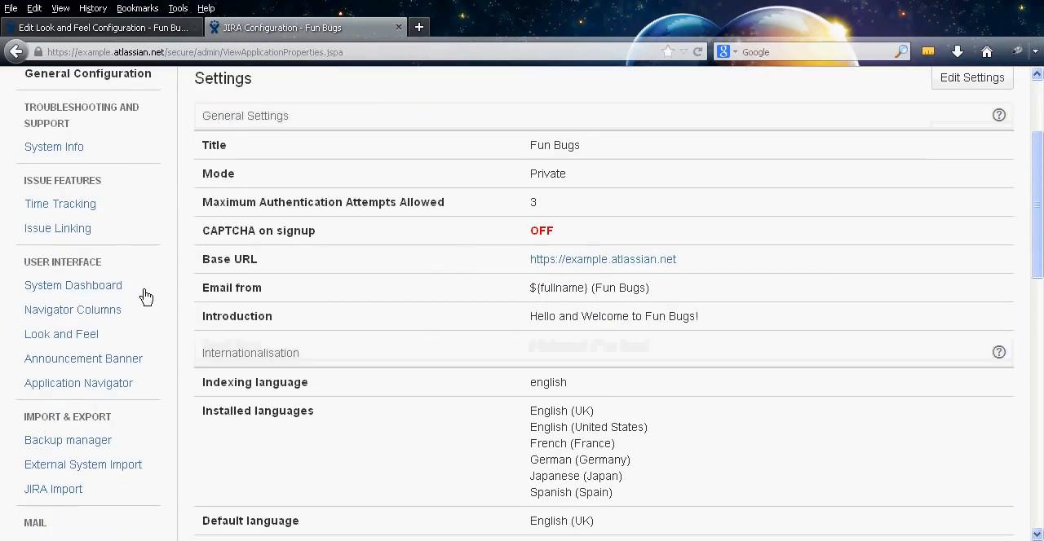
left_click(96, 287)
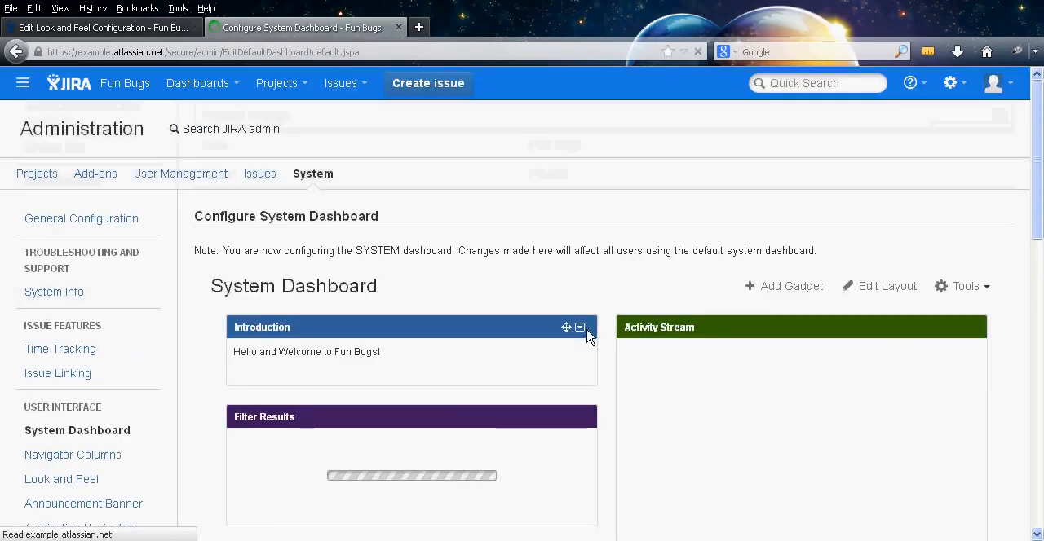
left_click(579, 327)
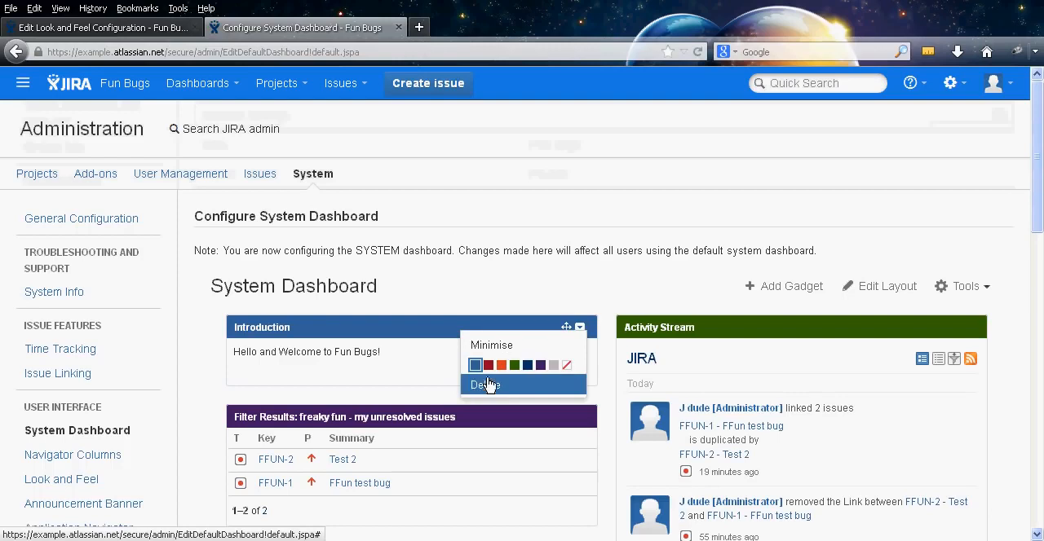
left_click(145, 29)
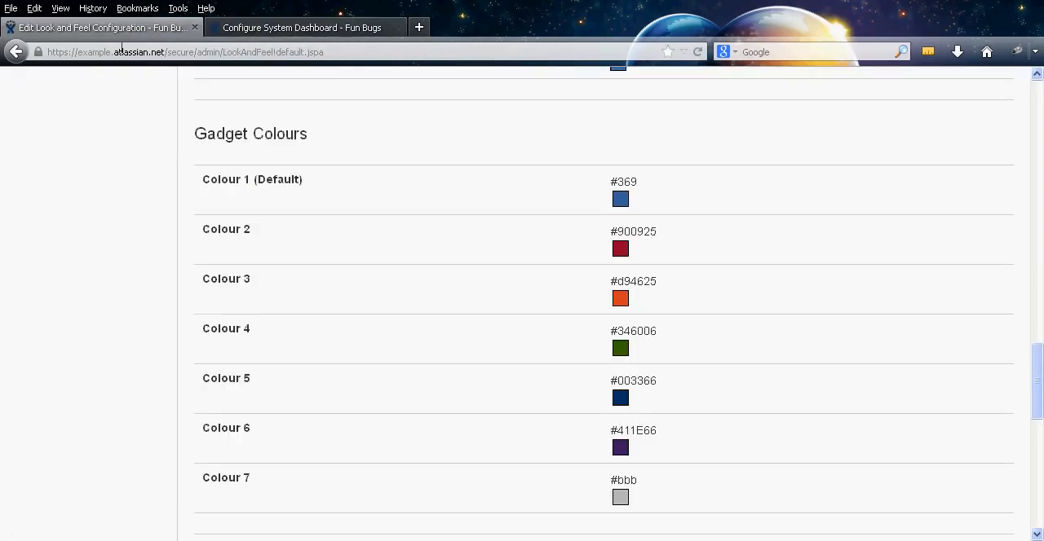
left_click(295, 27)
left_click(579, 327)
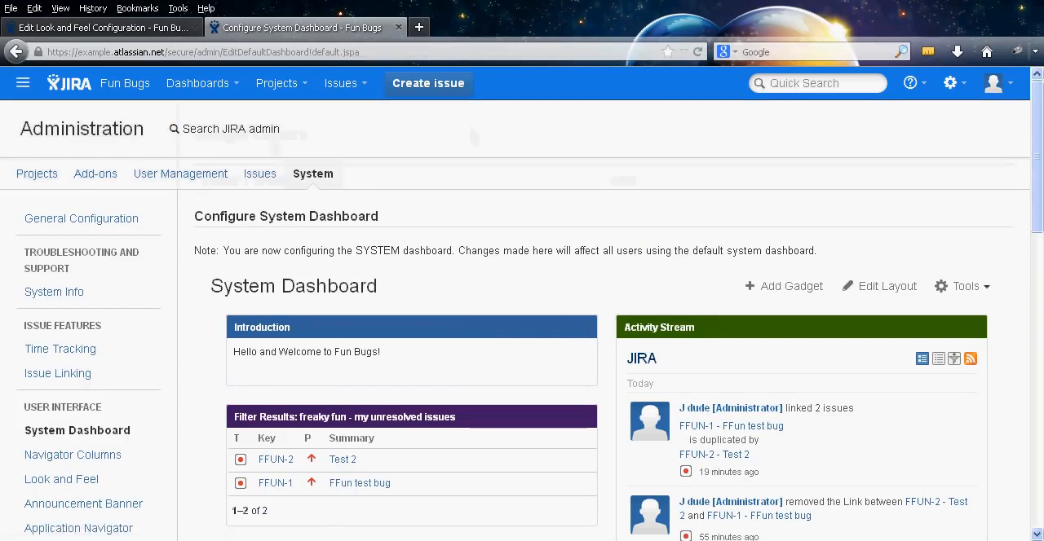
Enable Use ISO8601 standard in Date Picker under the Look and Feel Date/Time Formats and save the change
left_click(81, 28)
middle_click(205, 239)
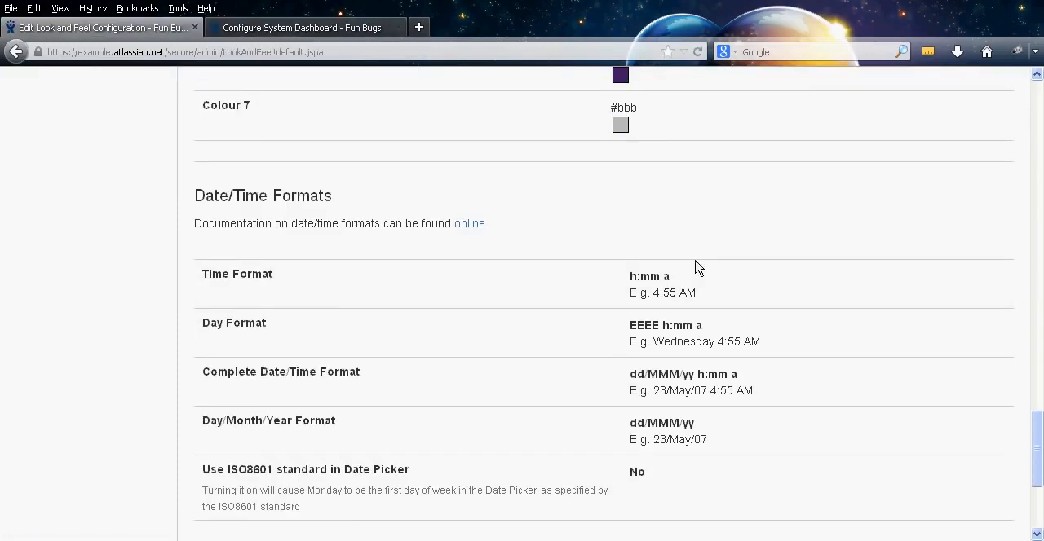
middle_click(931, 269)
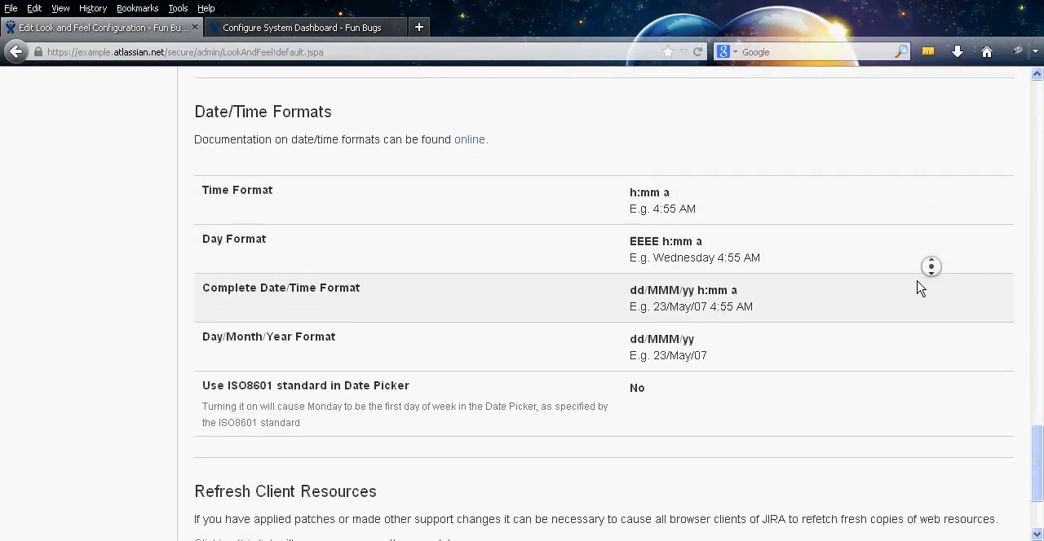
middle_click(890, 276)
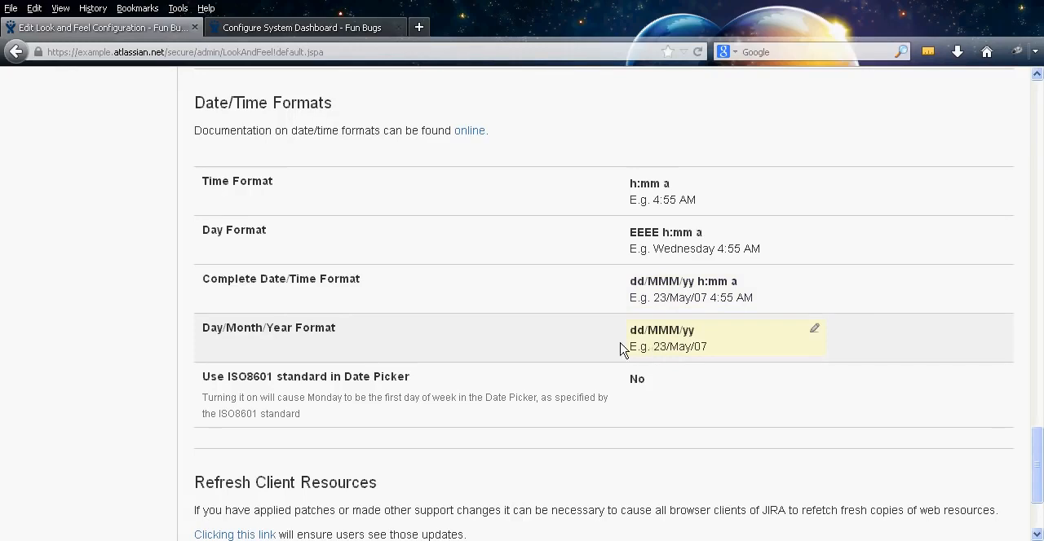
middle_click(563, 394)
middle_click(553, 413)
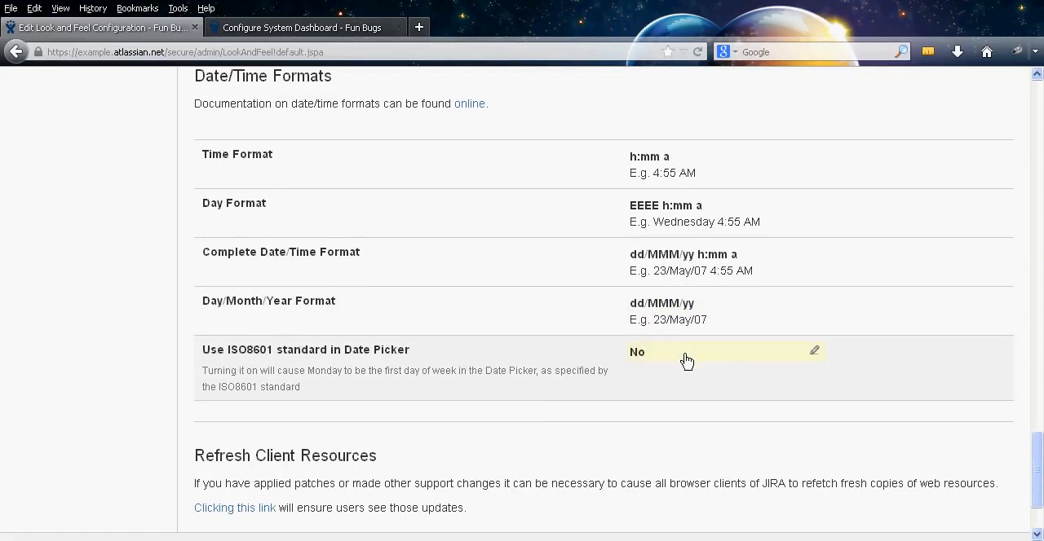
left_click(767, 366)
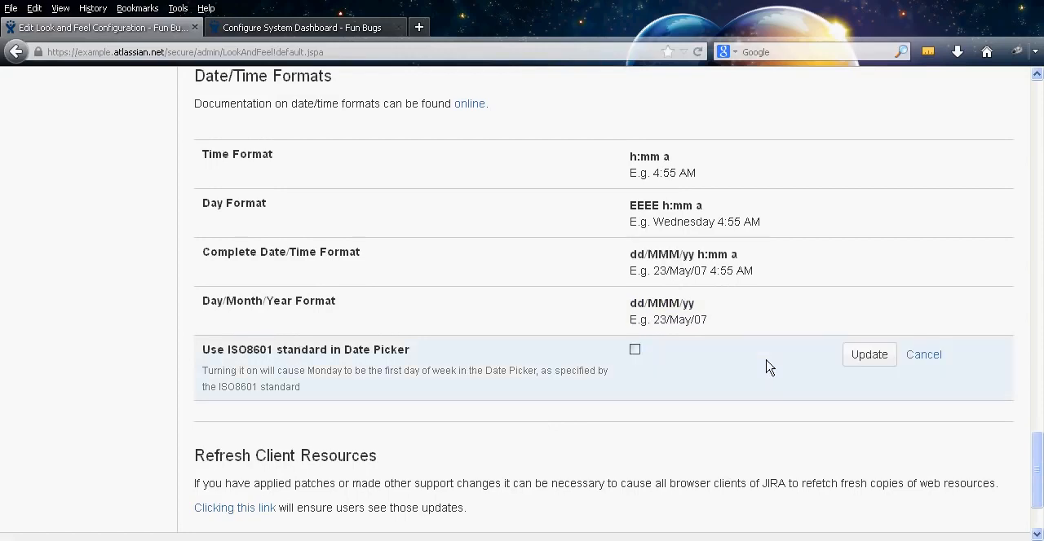
left_click(636, 349)
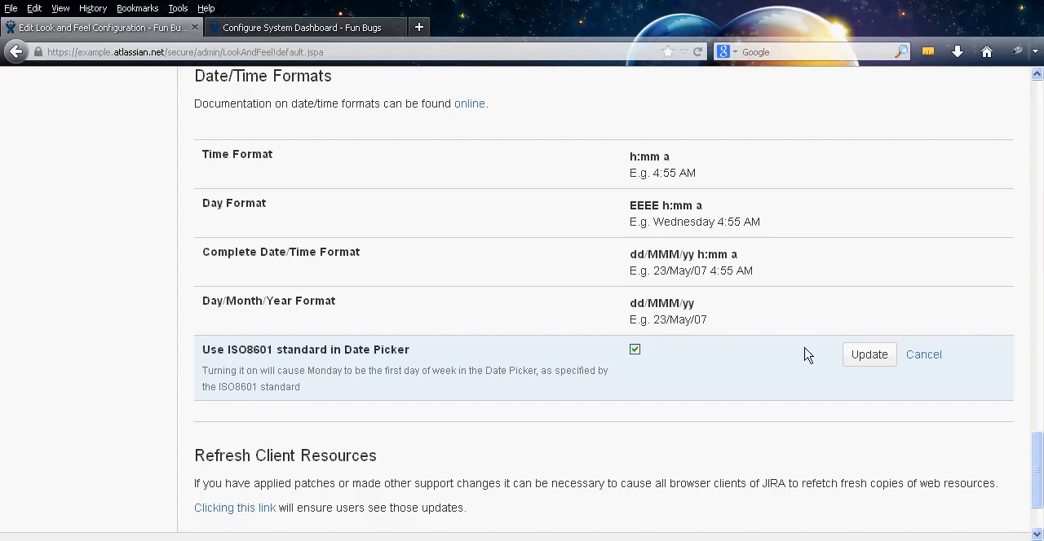
left_click(853, 356)
Examine the Refresh Client Resources section of the Look and Feel settings
middle_click(226, 380)
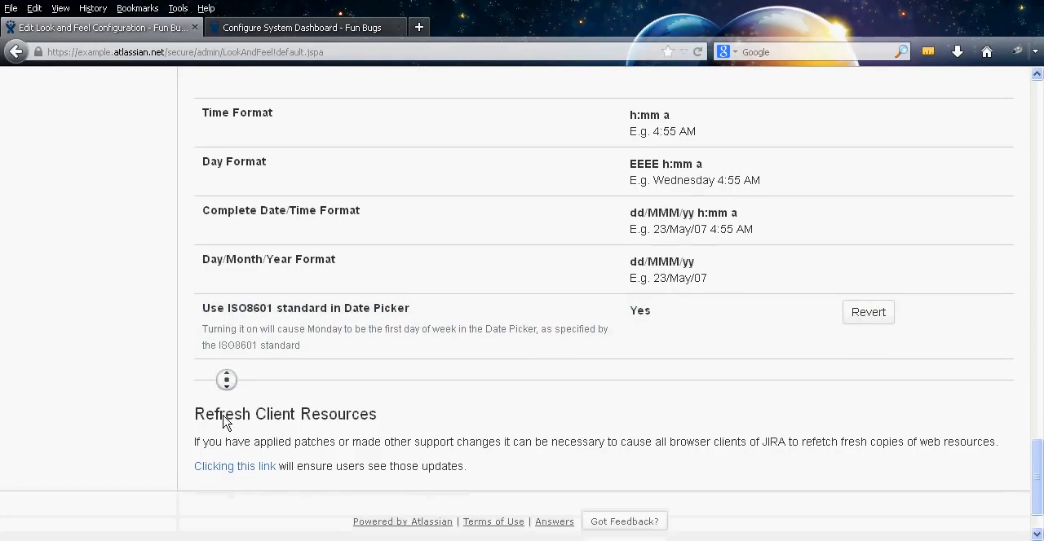
middle_click(225, 423)
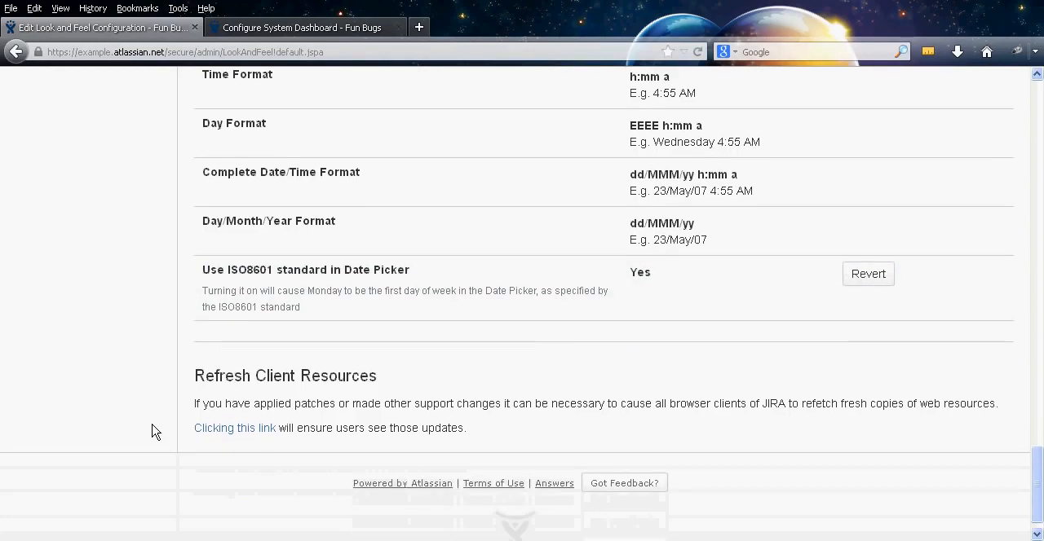
middle_click(159, 430)
middle_click(178, 281)
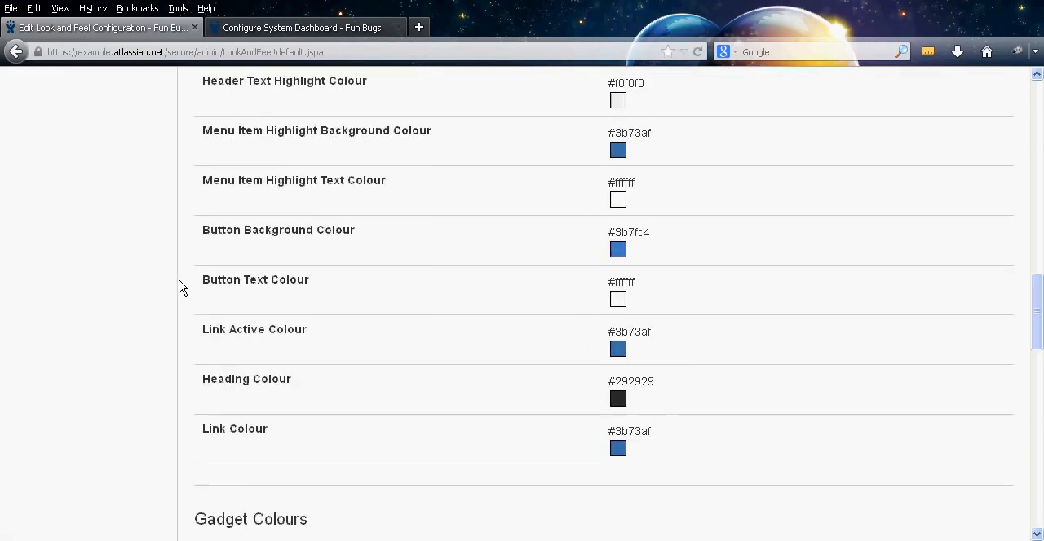
middle_click(169, 380)
middle_click(184, 247)
middle_click(182, 303)
middle_click(184, 367)
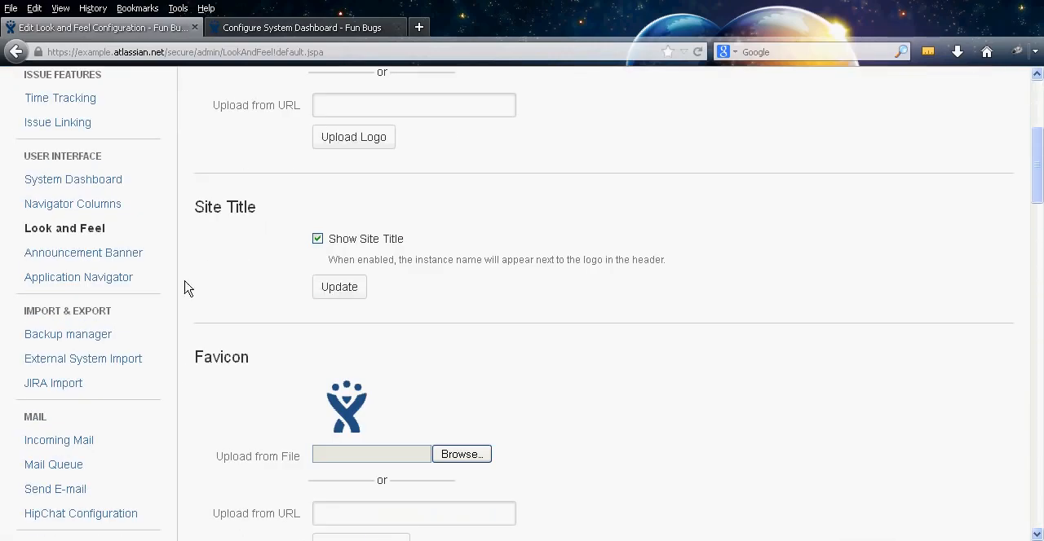
Set the announcement banner to "Hello, the system is undergoing maintenance." with the visibility left at Private
left_click(110, 255)
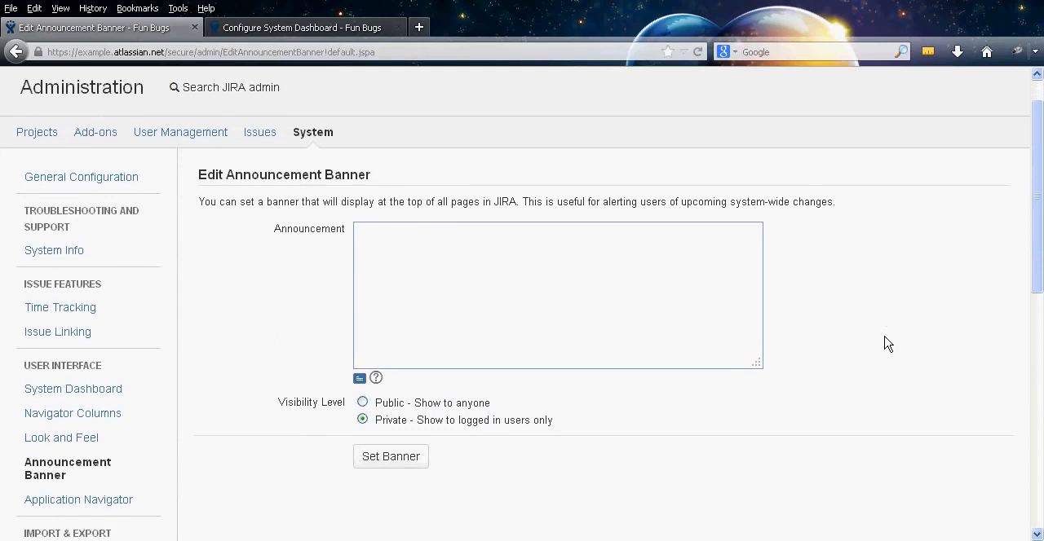
left_click(560, 280)
type("Hello, the system is undergoing mainte")
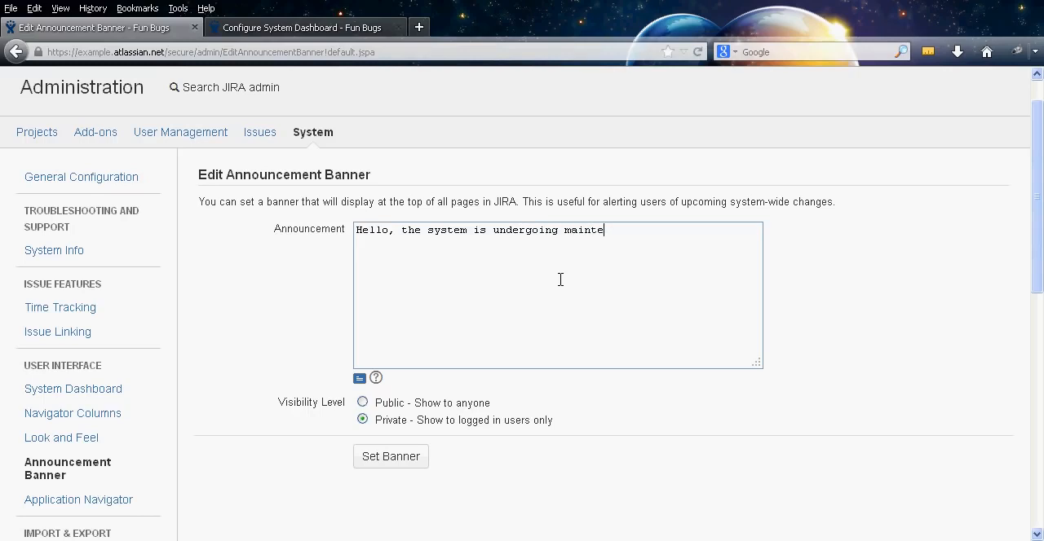
type("nance.")
left_click(395, 462)
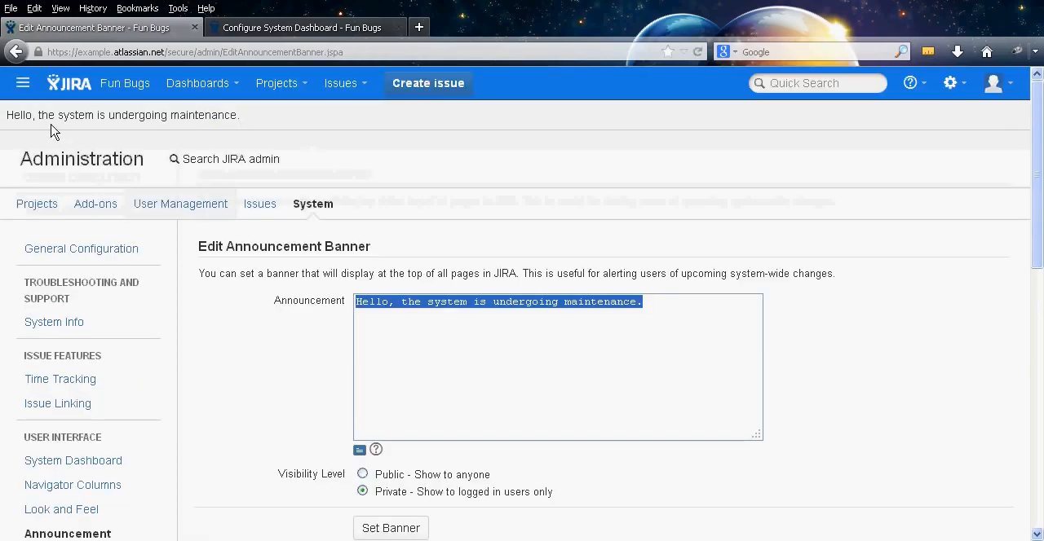
Check how the announcement banner displays on the System Dashboard and return to the banner settings
left_click(269, 27)
left_click(82, 91)
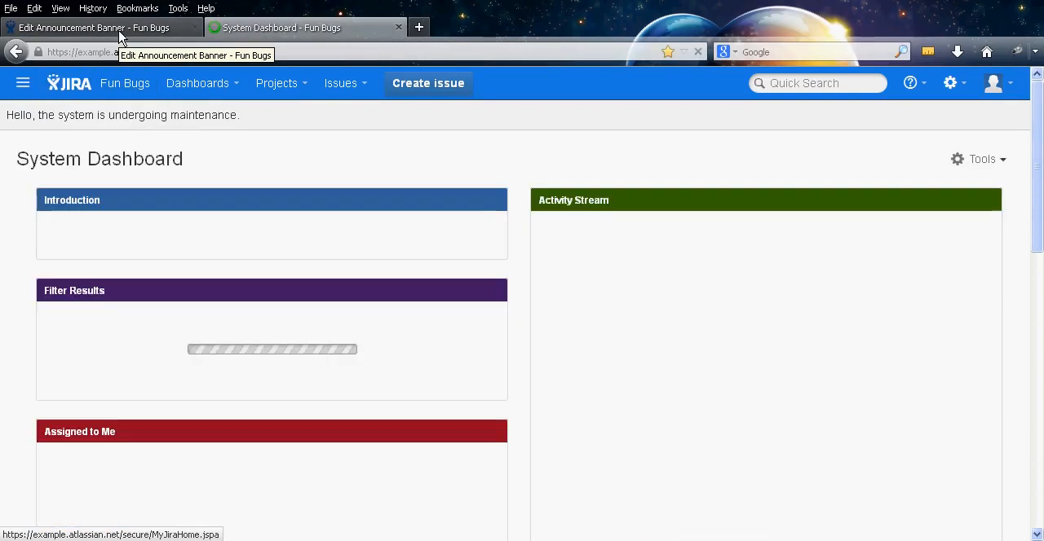
left_click(119, 33)
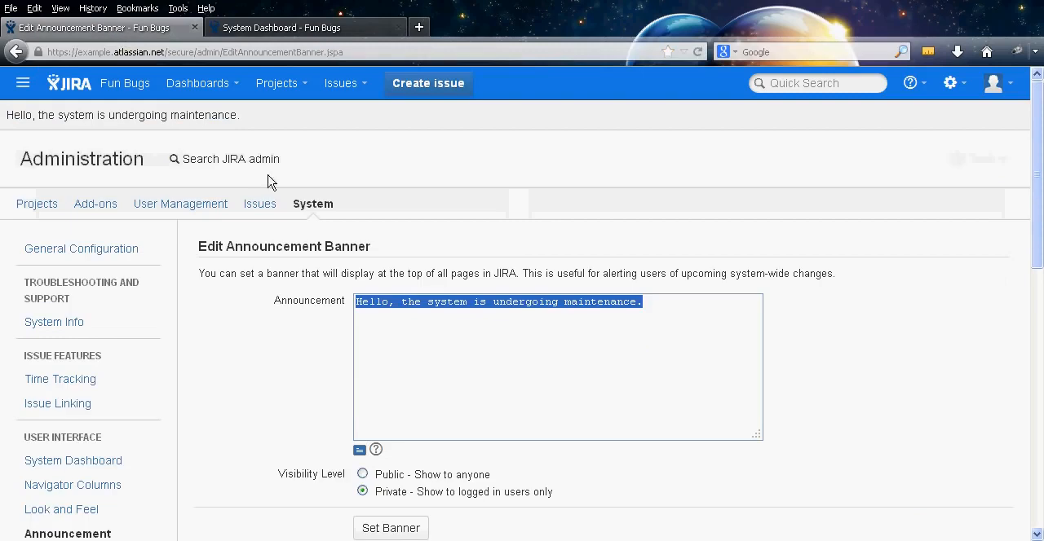
Delete the announcement text and save the empty banner
middle_click(294, 375)
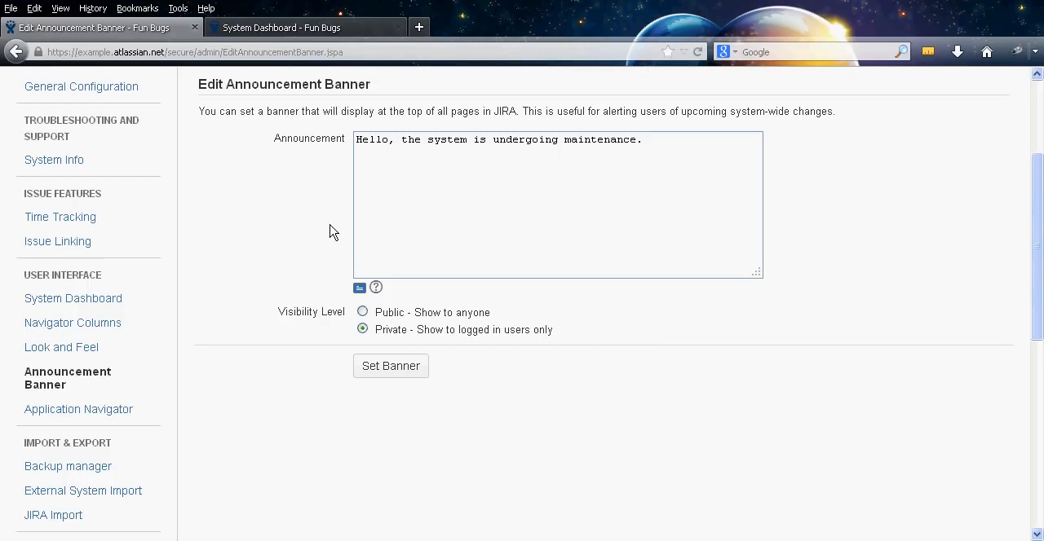
triple_click(607, 201)
key("Delete")
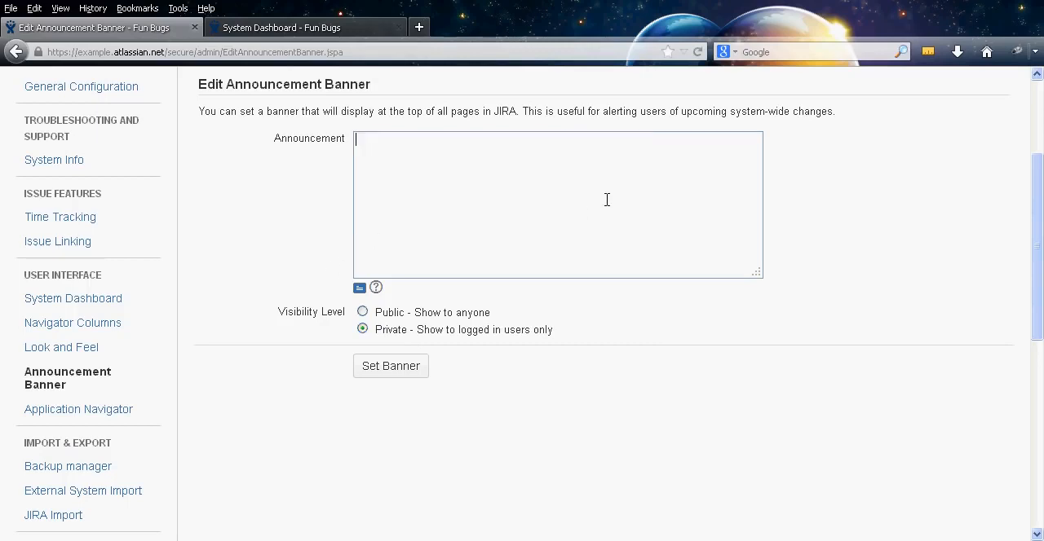
left_click(395, 368)
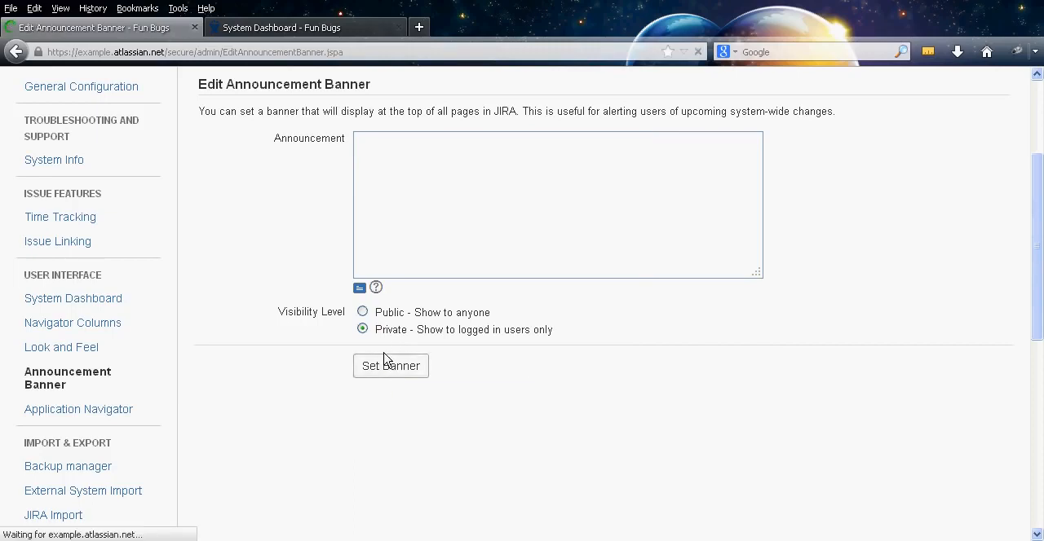
Open the Application Navigator settings and view the application links offered in the header
middle_click(253, 285)
middle_click(270, 278)
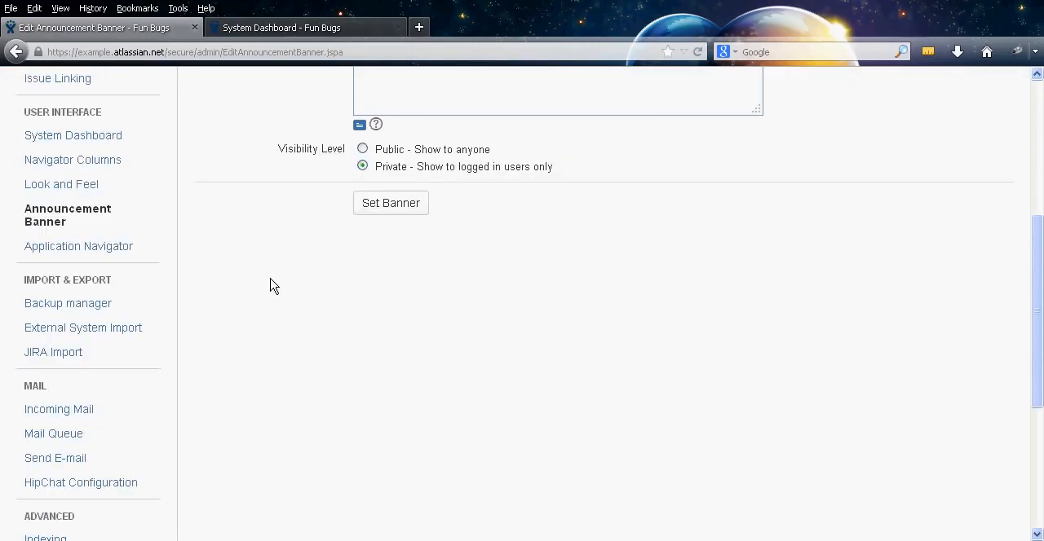
left_click(120, 256)
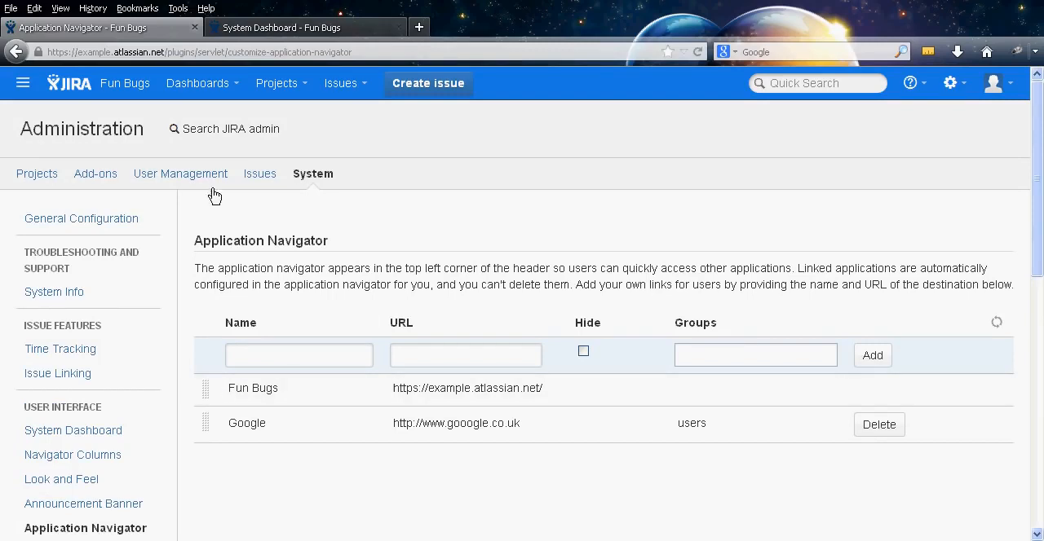
left_click(23, 85)
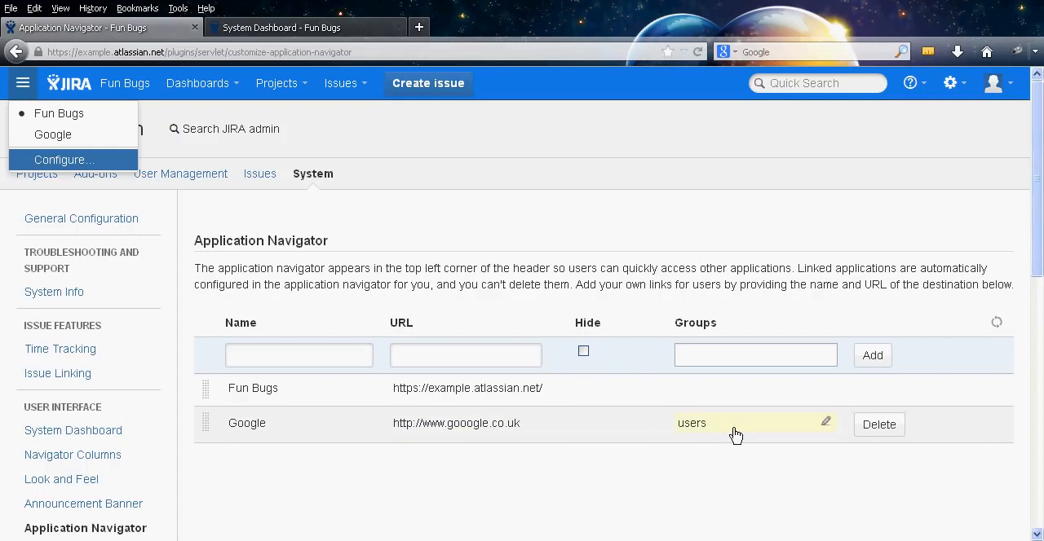
left_click(301, 354)
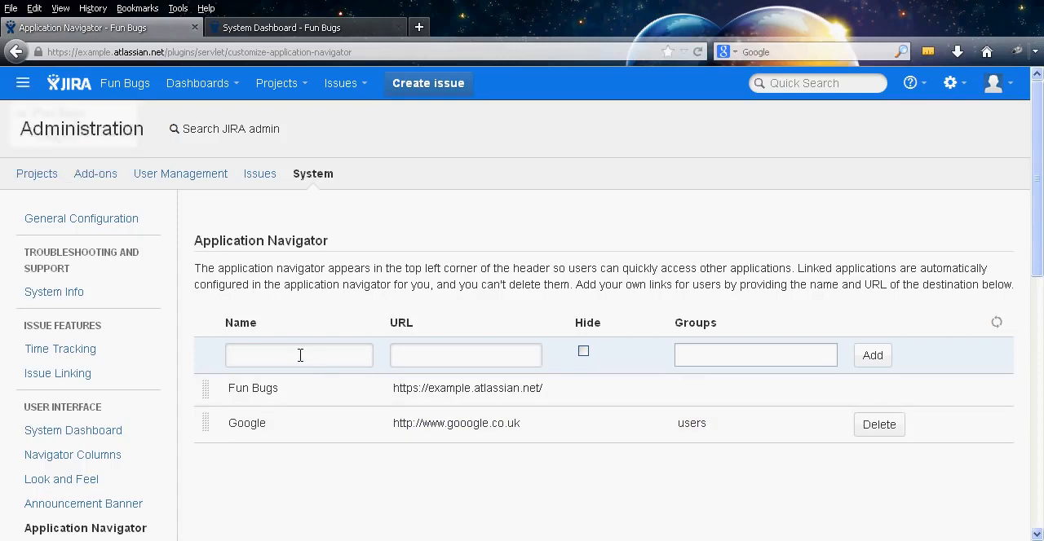
type("Yahoo")
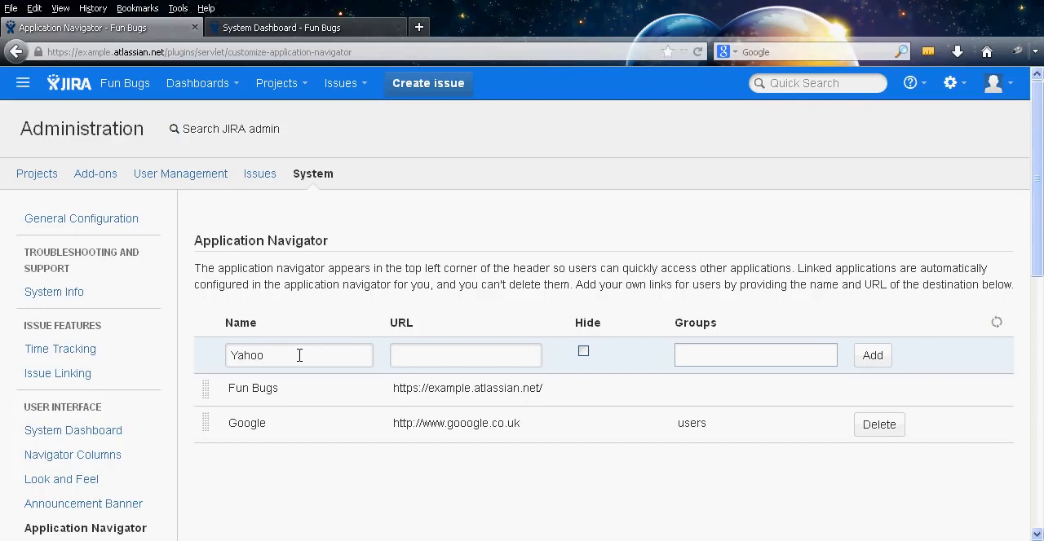
key("Tab")
type("http://www.yahoo.co.uk")
key("Tab")
key("Tab")
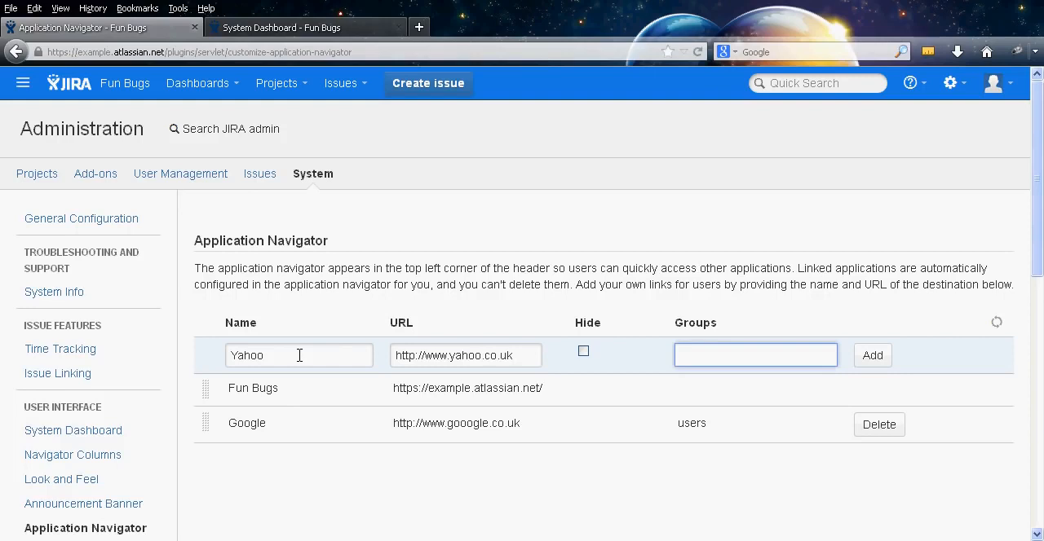
type("user")
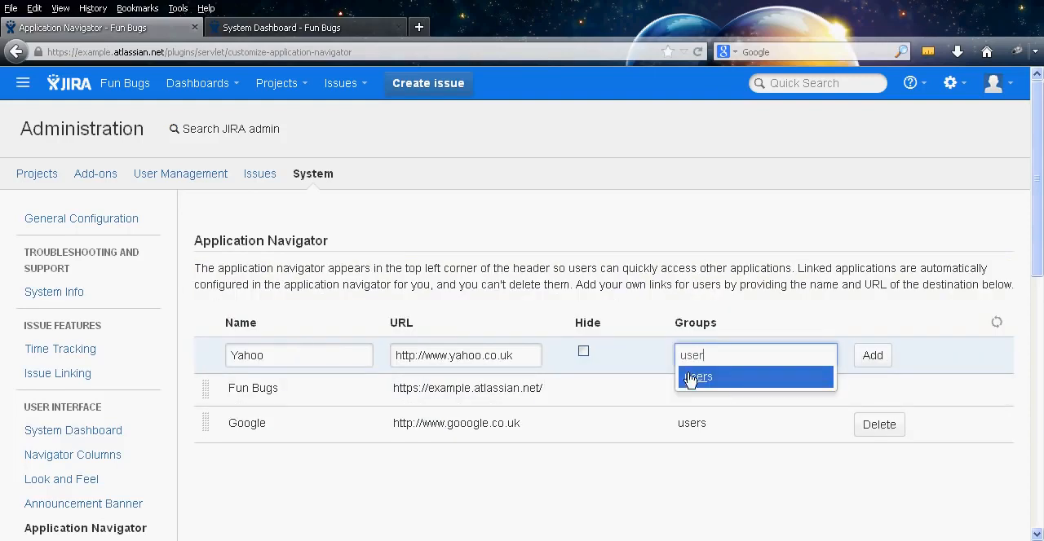
left_click(689, 379)
left_click(863, 359)
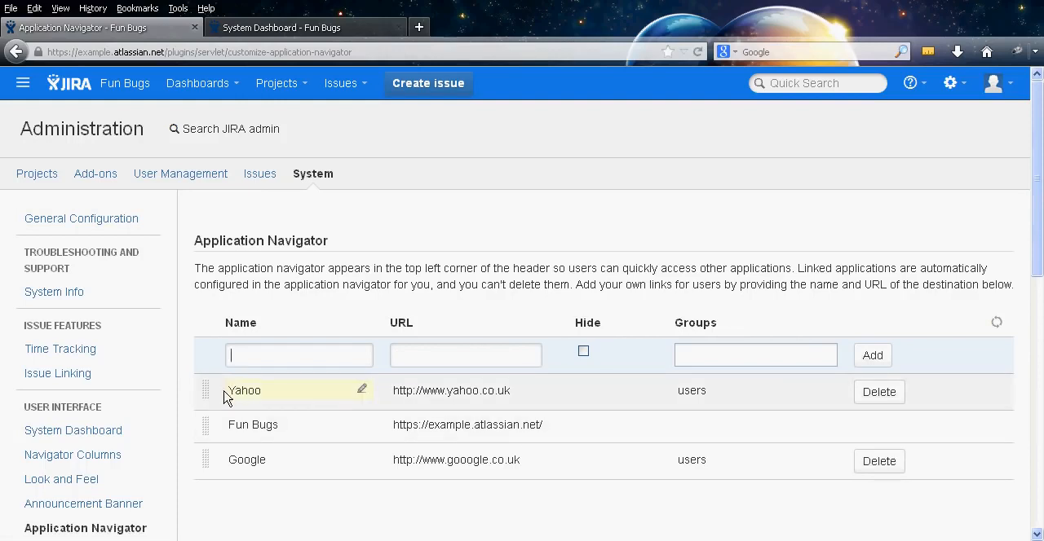
Reorder the Yahoo link between Fun Bugs and Google, and reload the page to check the application links in the header
left_click_drag(205, 391, 207, 423)
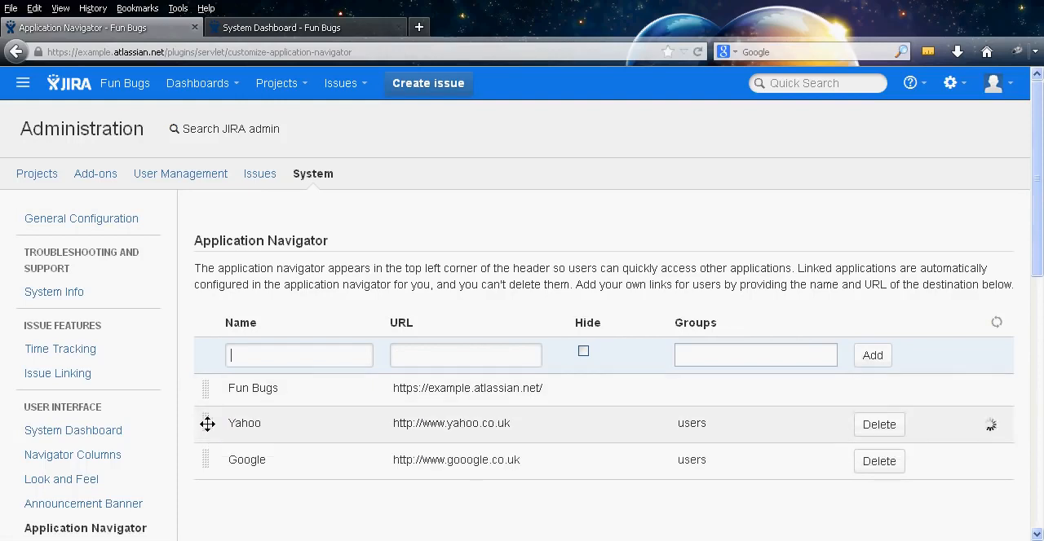
mouse_move(210, 460)
left_mouse_down()
mouse_move(209, 371)
mouse_move(203, 476)
left_mouse_up()
left_click(24, 85)
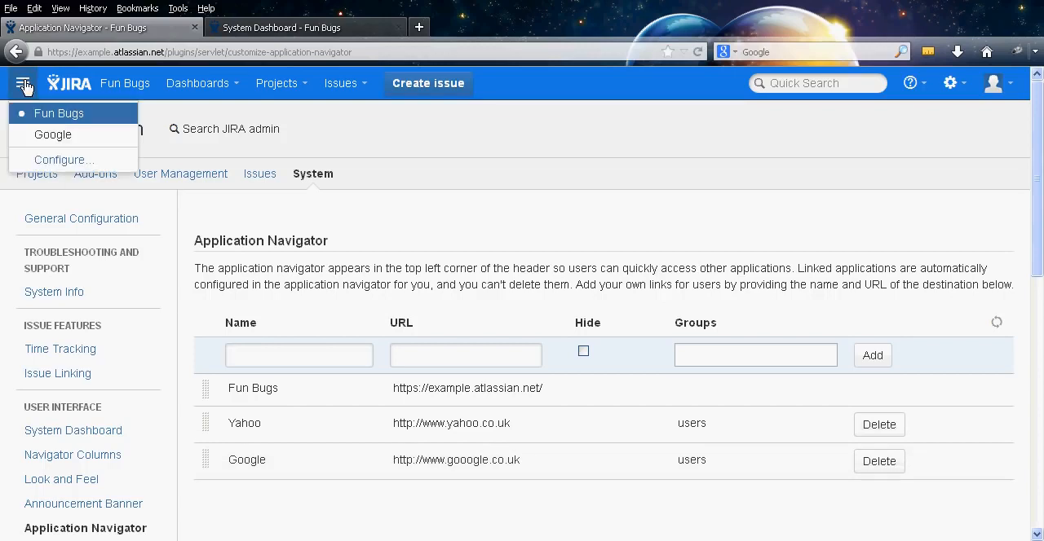
left_click(26, 86)
key("F5")
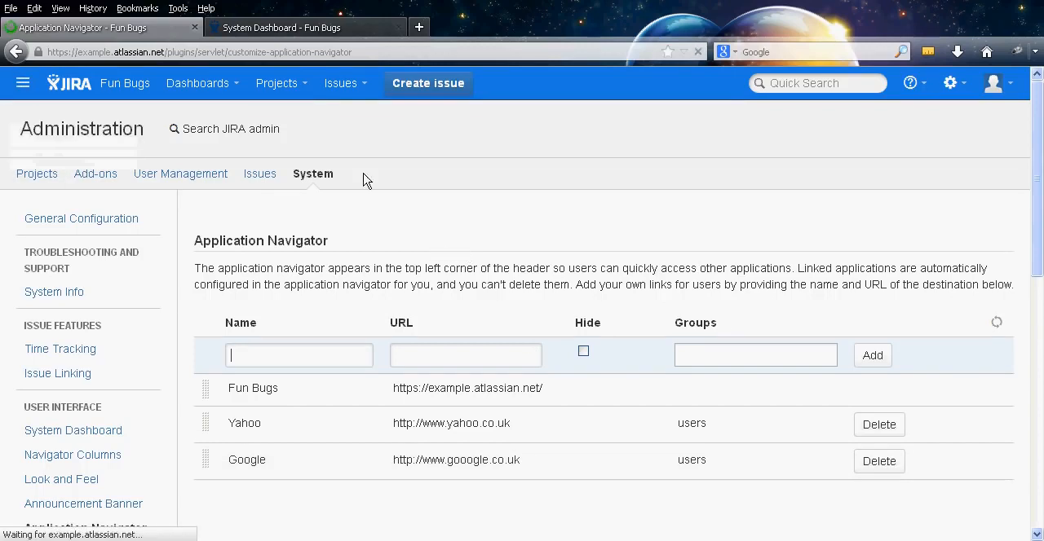
left_click(23, 83)
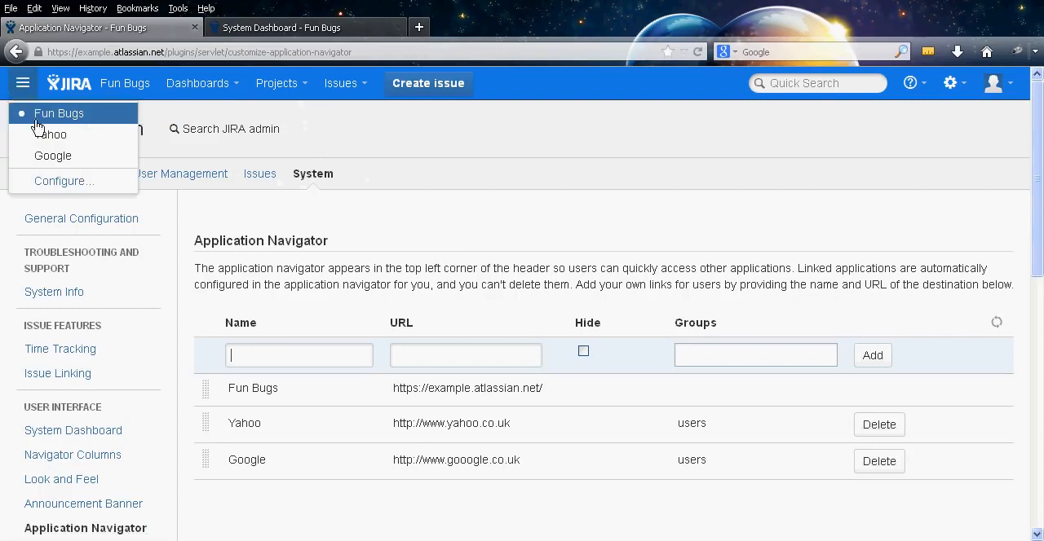
left_click(314, 315)
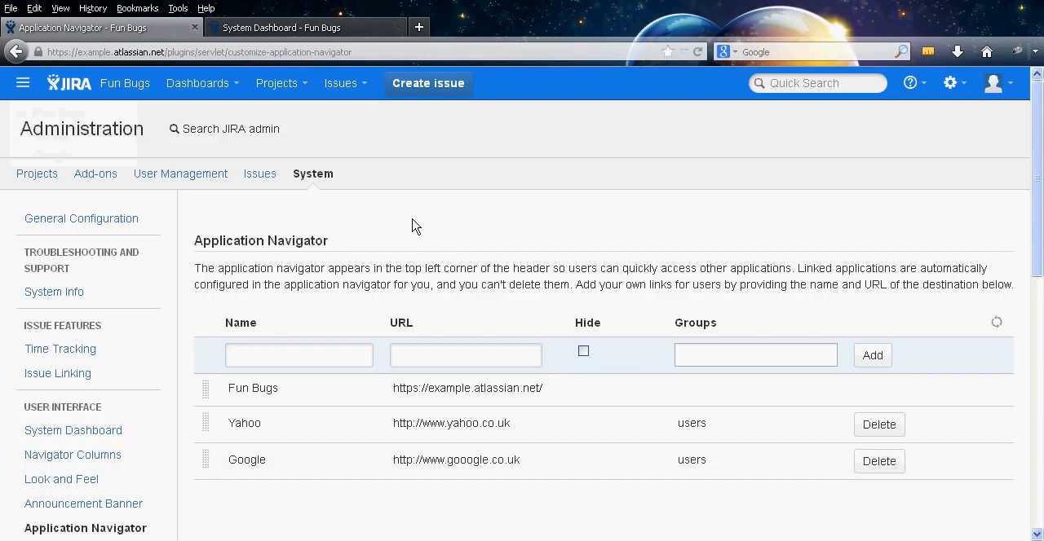
Open the Backup manager among the import and export settings
middle_click(435, 194)
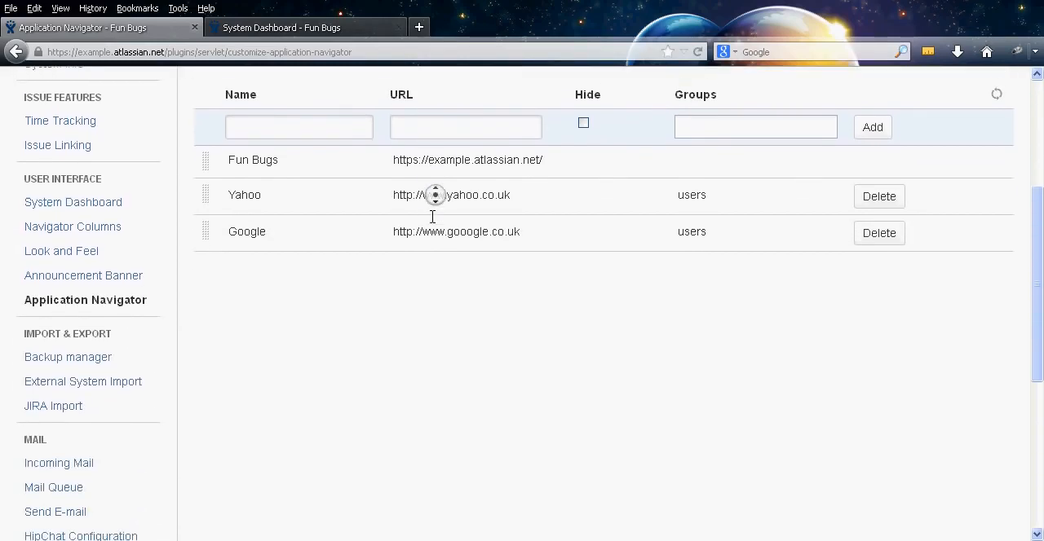
middle_click(432, 217)
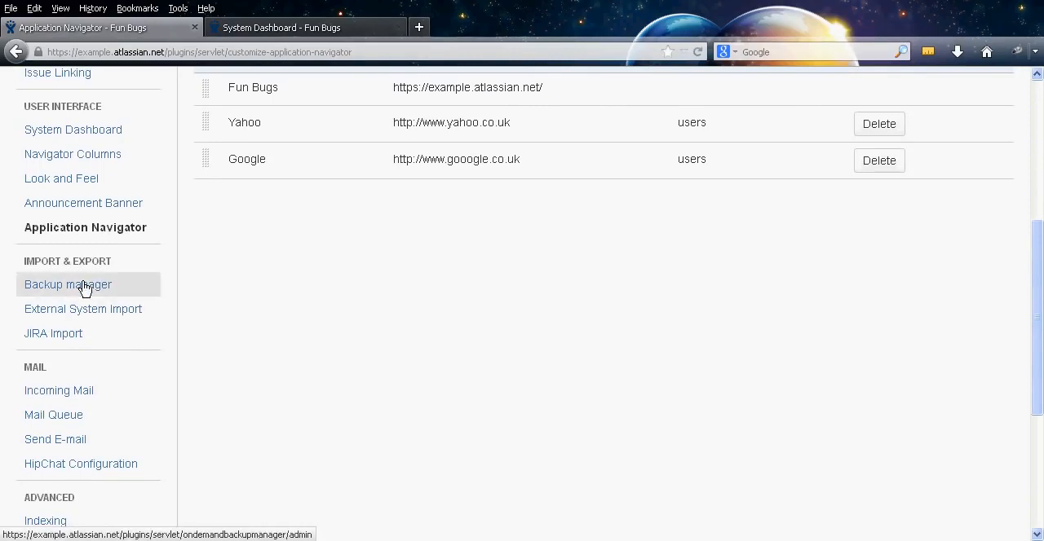
left_click(41, 289)
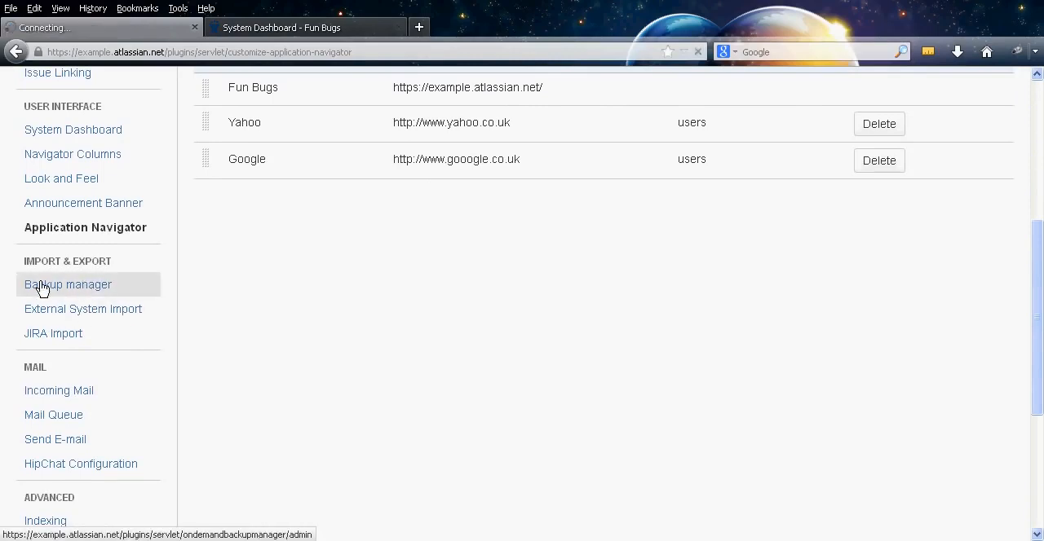
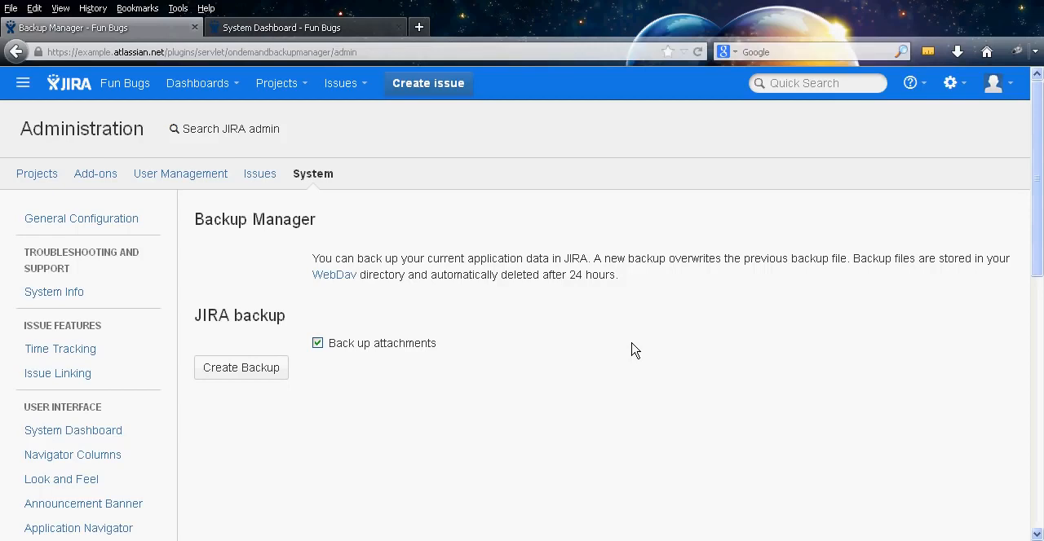
Review the Backup Manager page, including the backup file retention note and the JIRA backup option for attachments
left_click_drag(566, 277, 614, 276)
left_click(613, 275)
triple_click(227, 315)
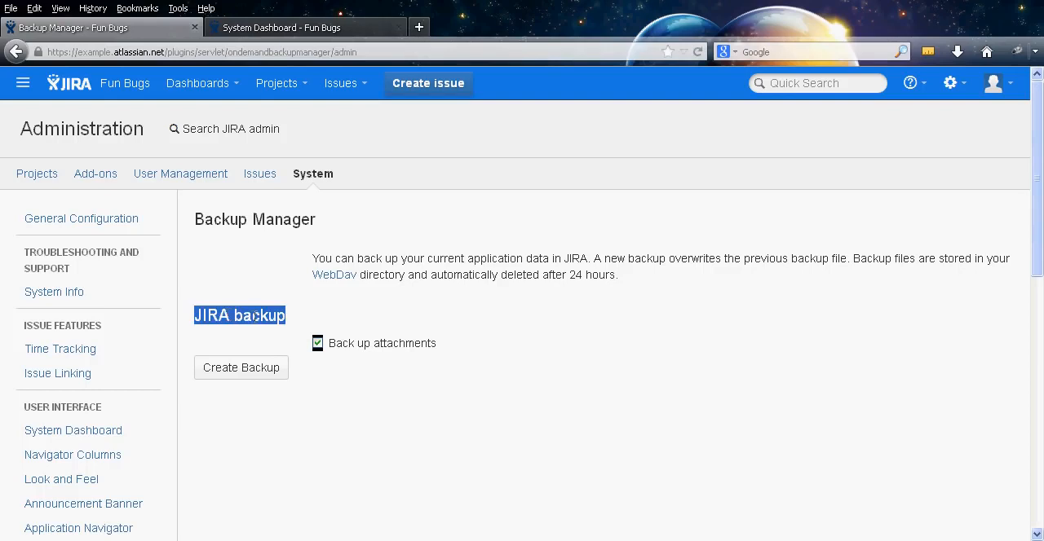
left_click(255, 315)
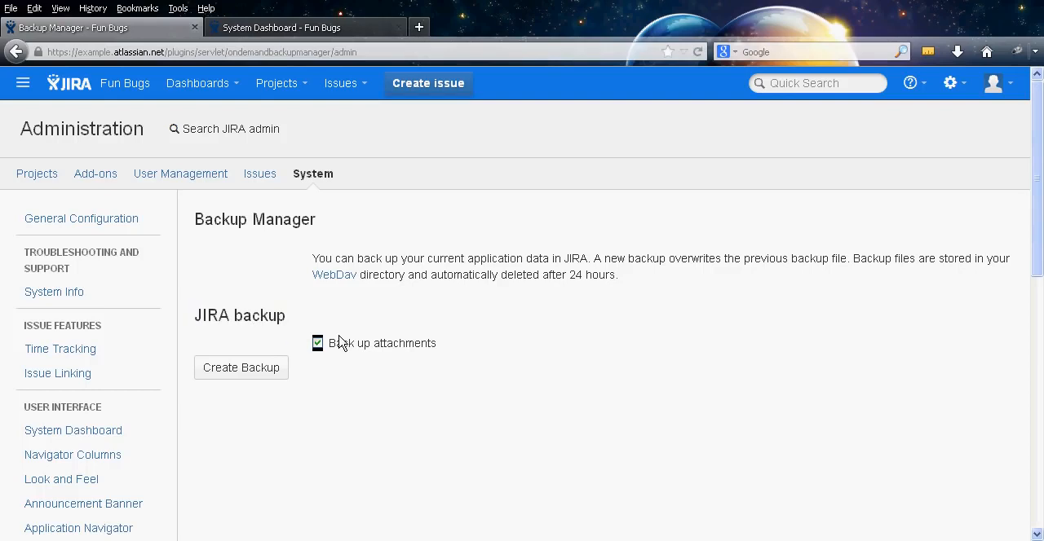
triple_click(251, 314)
left_click(250, 315)
middle_click(487, 309)
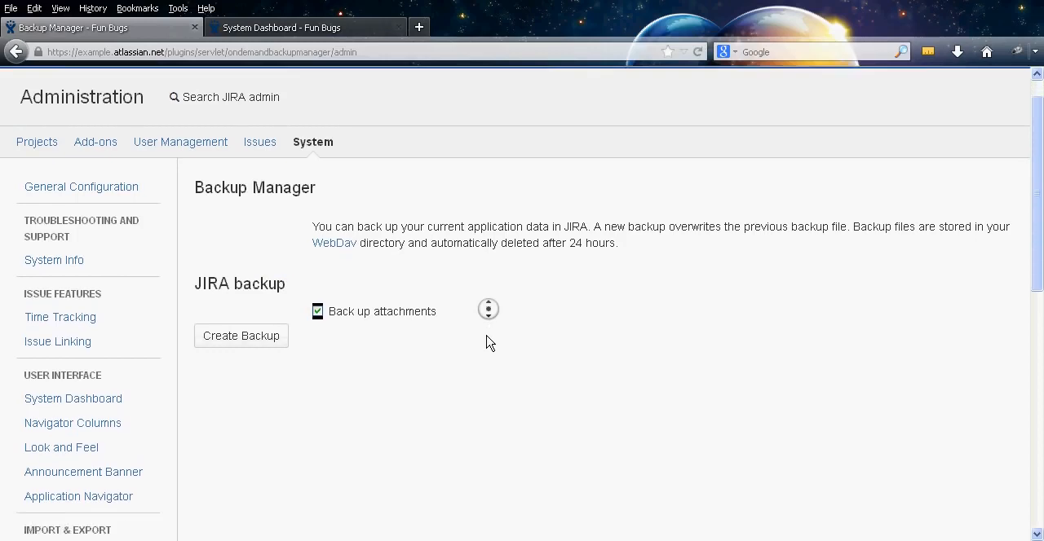
middle_click(486, 335)
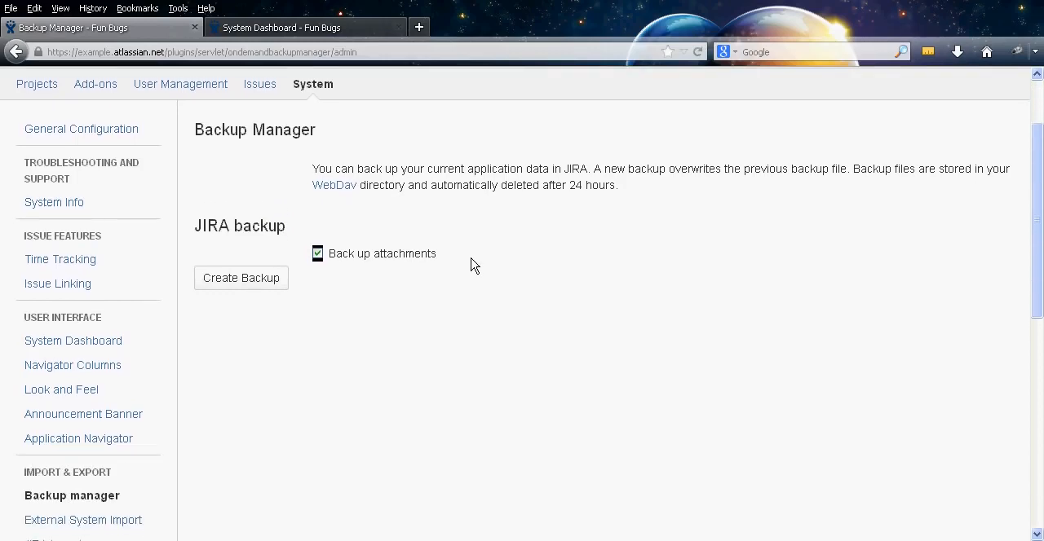
left_click_drag(473, 265, 193, 124)
left_click(395, 210)
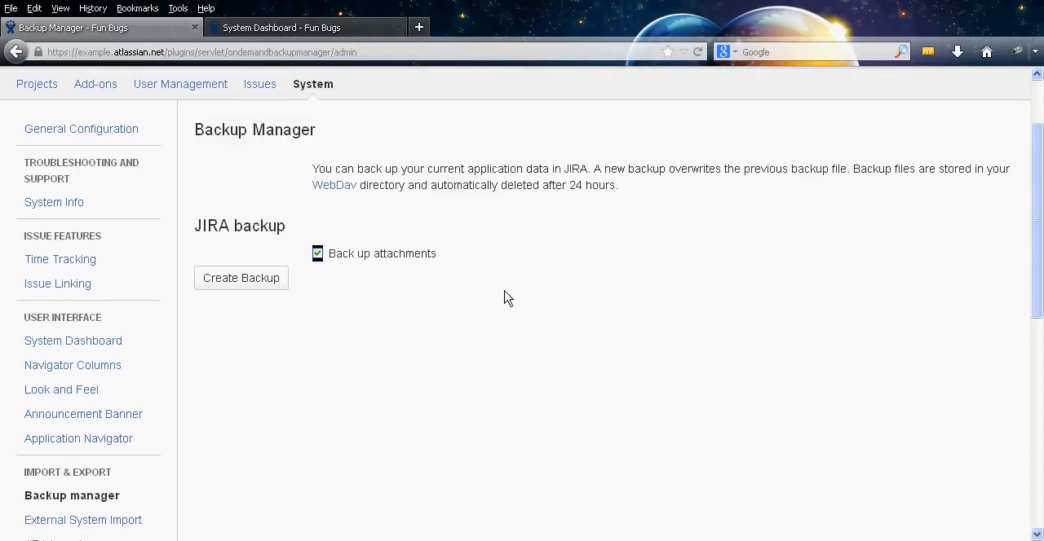
Open External System Import and review the sources available for importing external projects
middle_click(500, 403)
middle_click(449, 414)
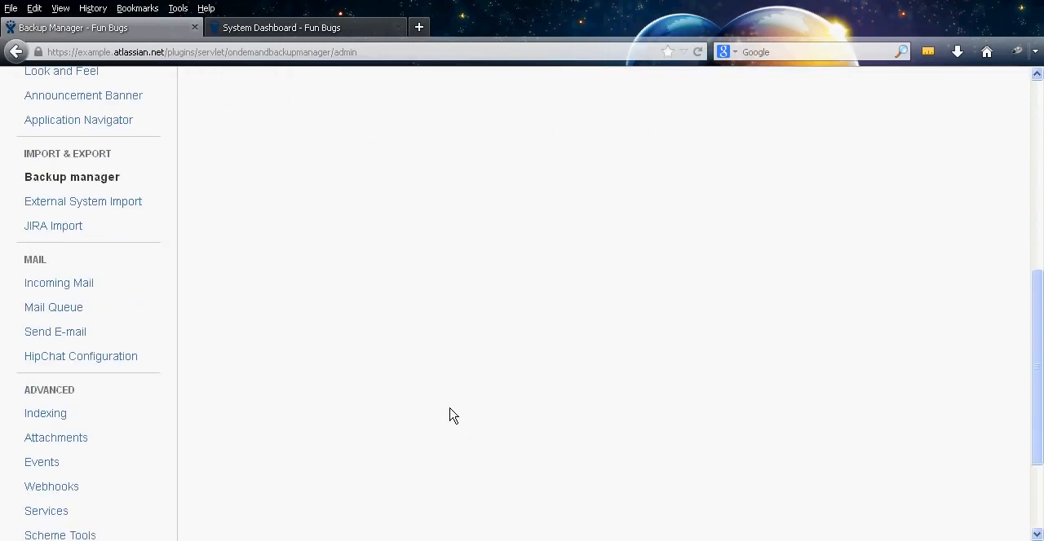
left_click(115, 208)
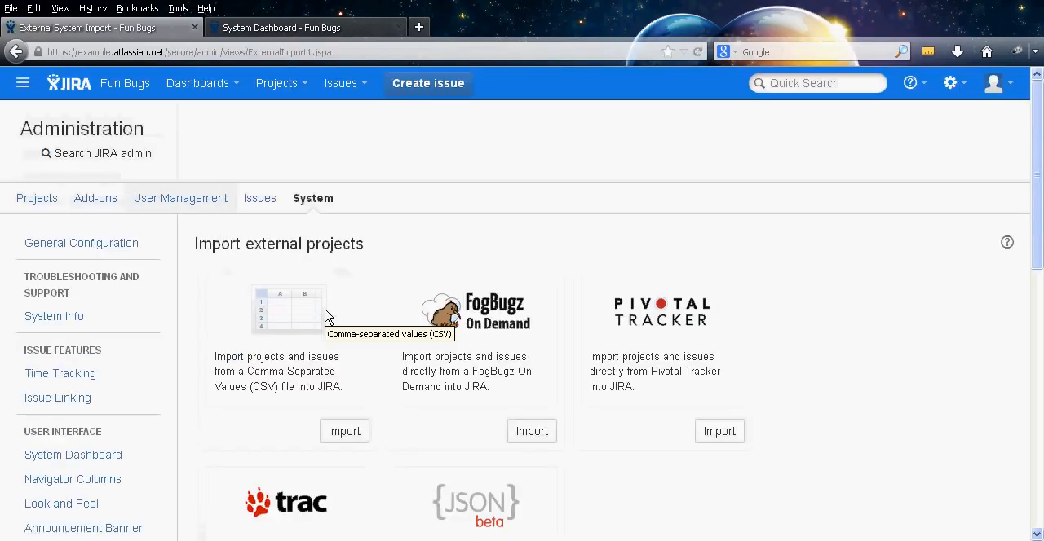
middle_click(375, 252)
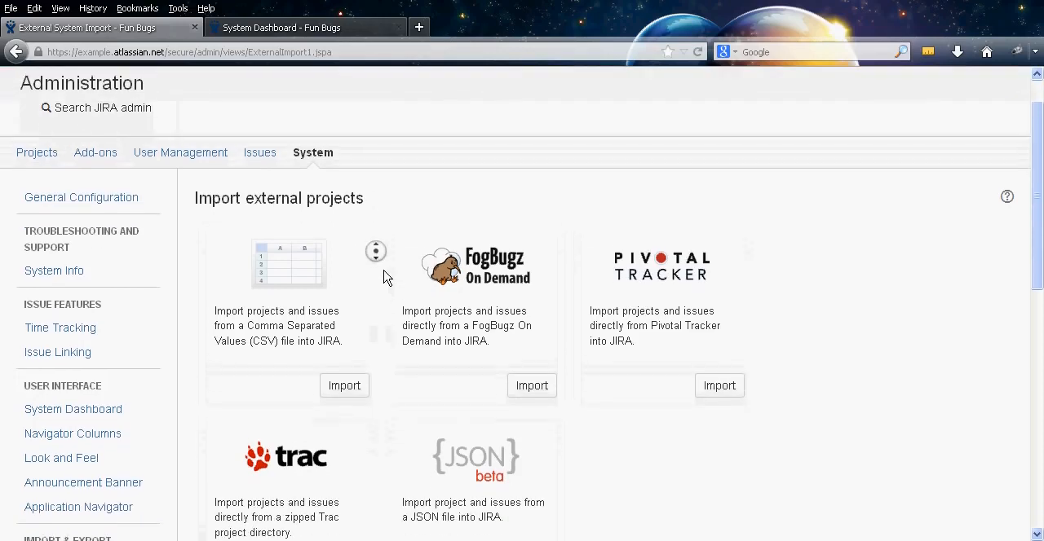
middle_click(383, 270)
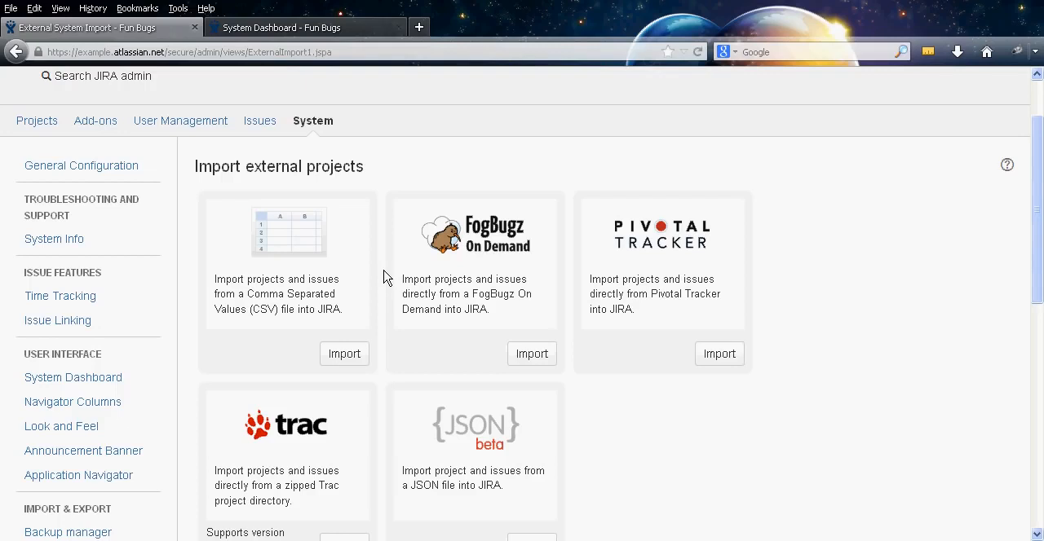
middle_click(382, 269)
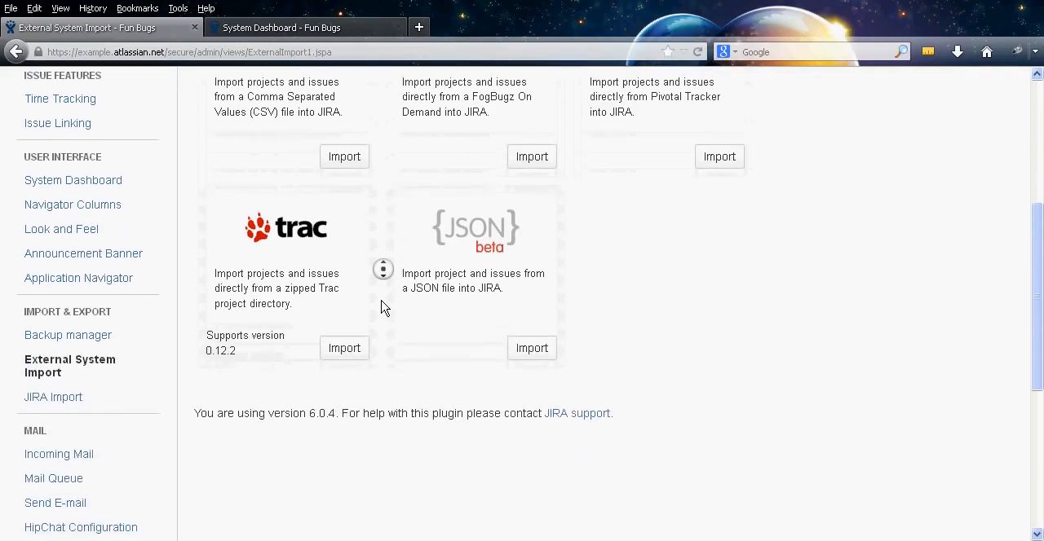
middle_click(382, 308)
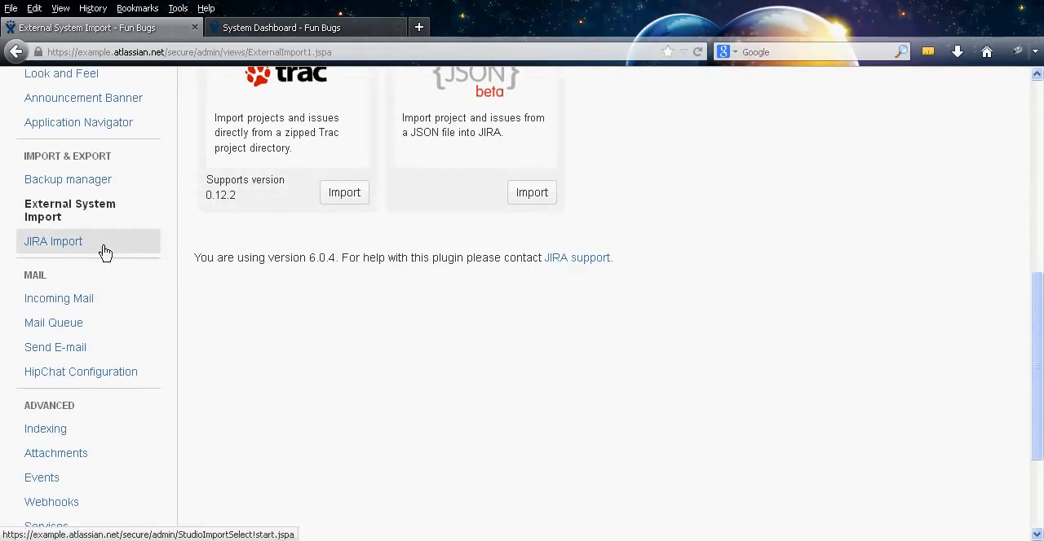
Open the JIRA Import wizard and review its data deletion warning, prerequisites and WebDAV upload instructions
left_click(77, 249)
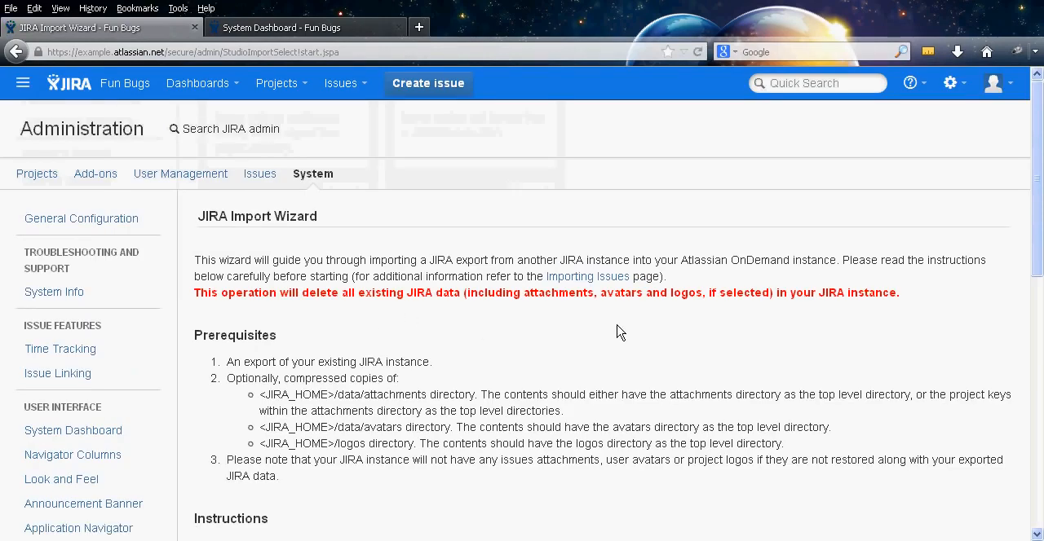
middle_click(617, 324)
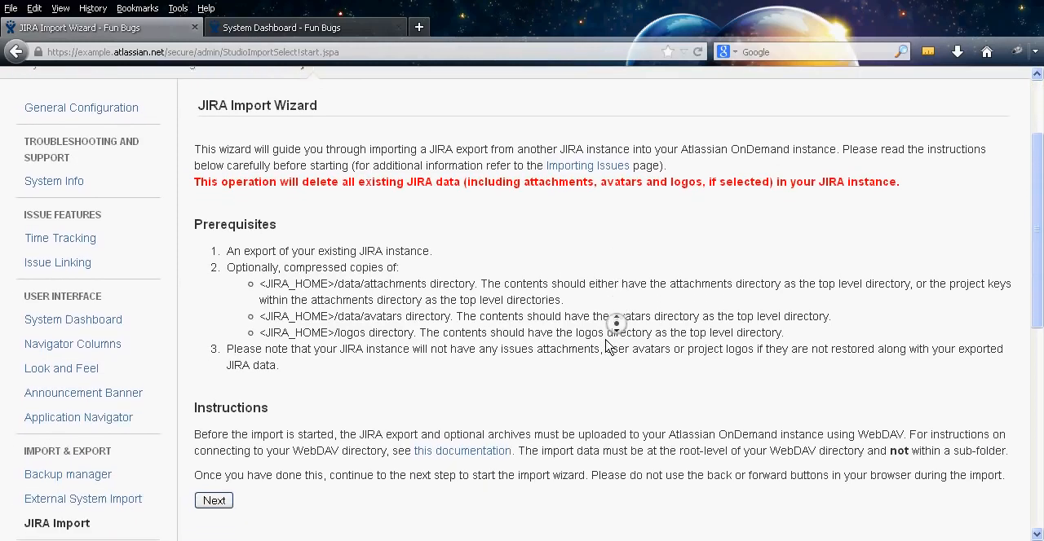
left_click(606, 342)
left_click_drag(195, 178, 463, 202)
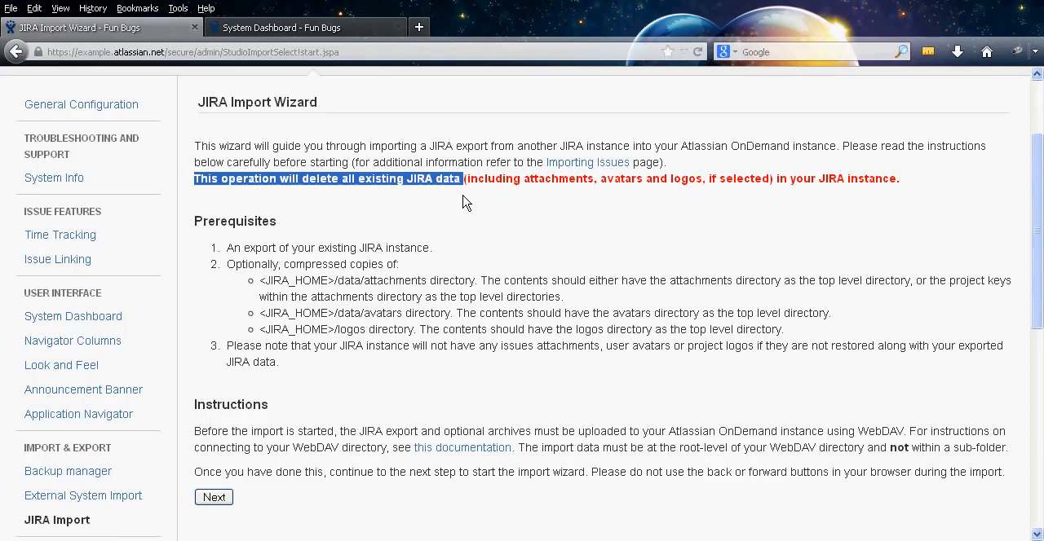
left_click(242, 193)
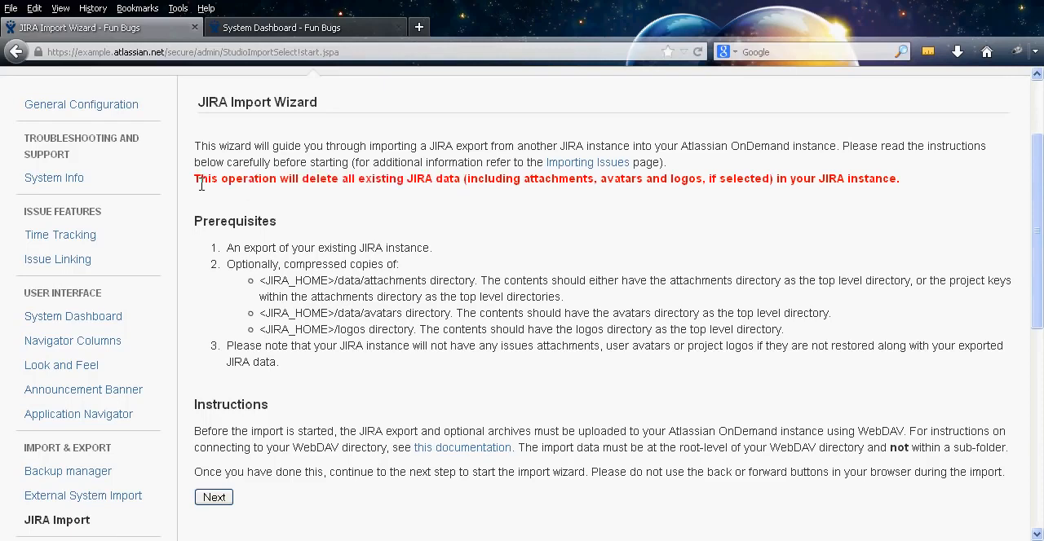
left_click_drag(196, 186, 463, 179)
left_click(463, 178)
middle_click(511, 240)
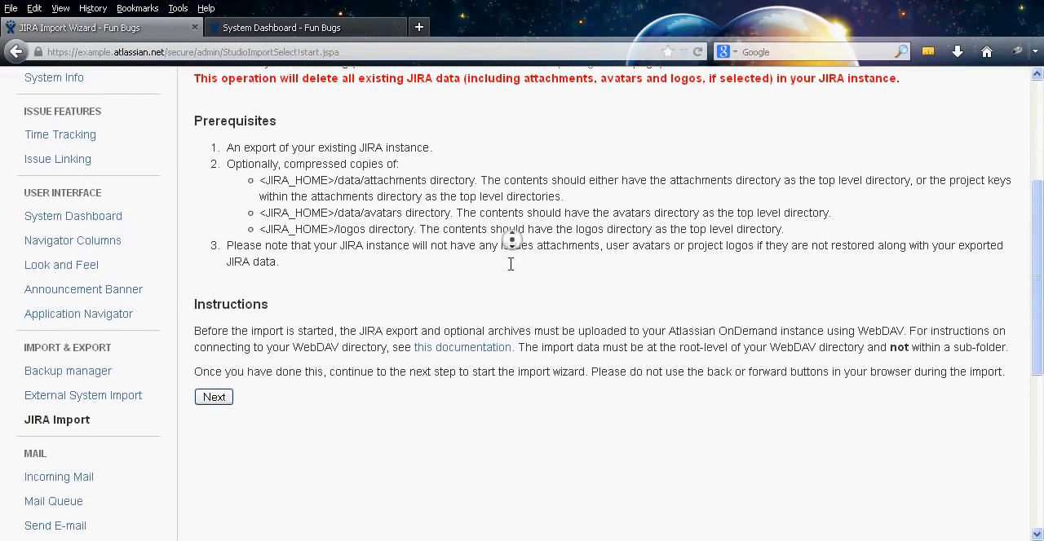
middle_click(511, 262)
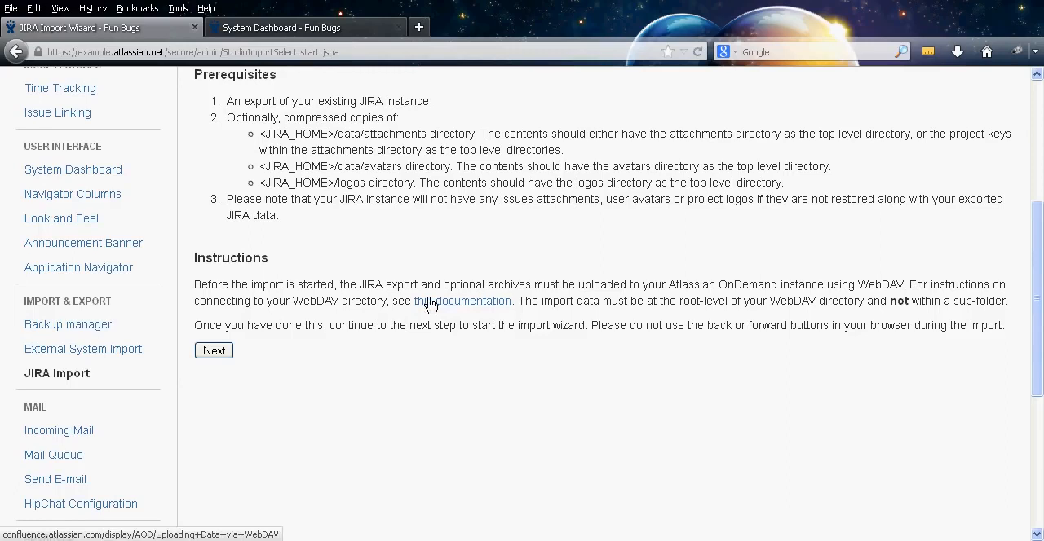
Open the Incoming Mail settings and review the configured POP / IMAP mail servers and mail handlers
middle_click(343, 340)
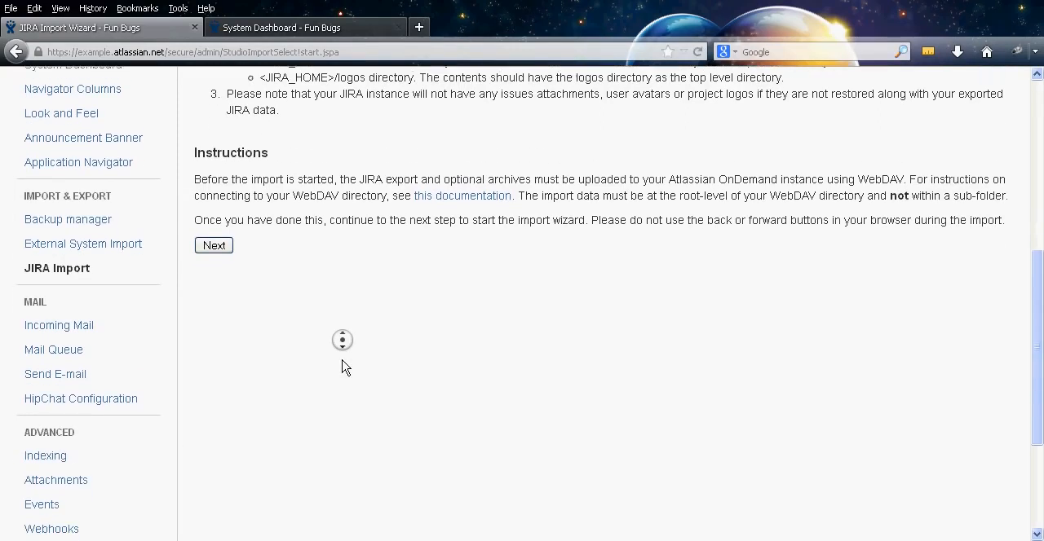
middle_click(342, 360)
middle_click(322, 268)
middle_click(321, 299)
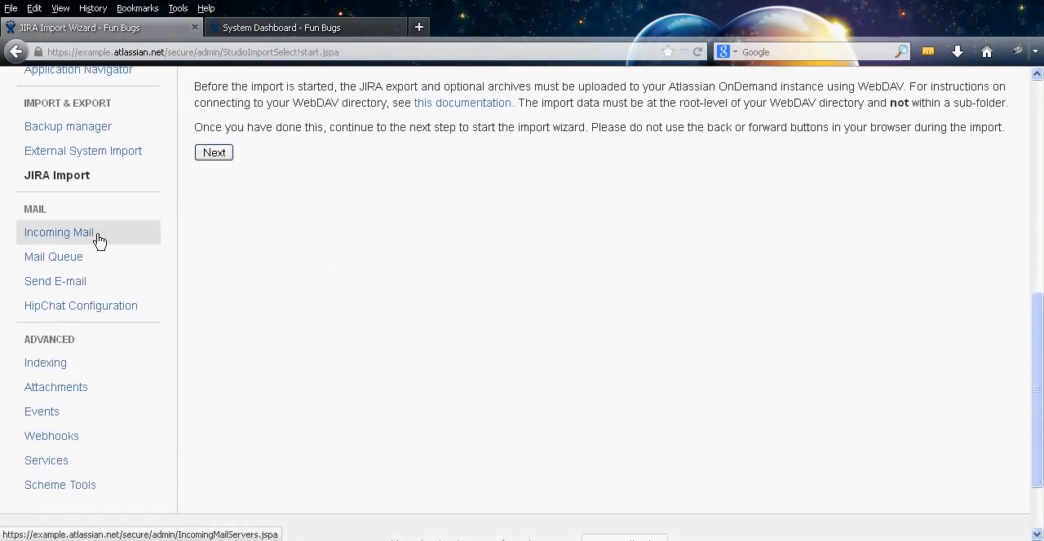
left_click(98, 241)
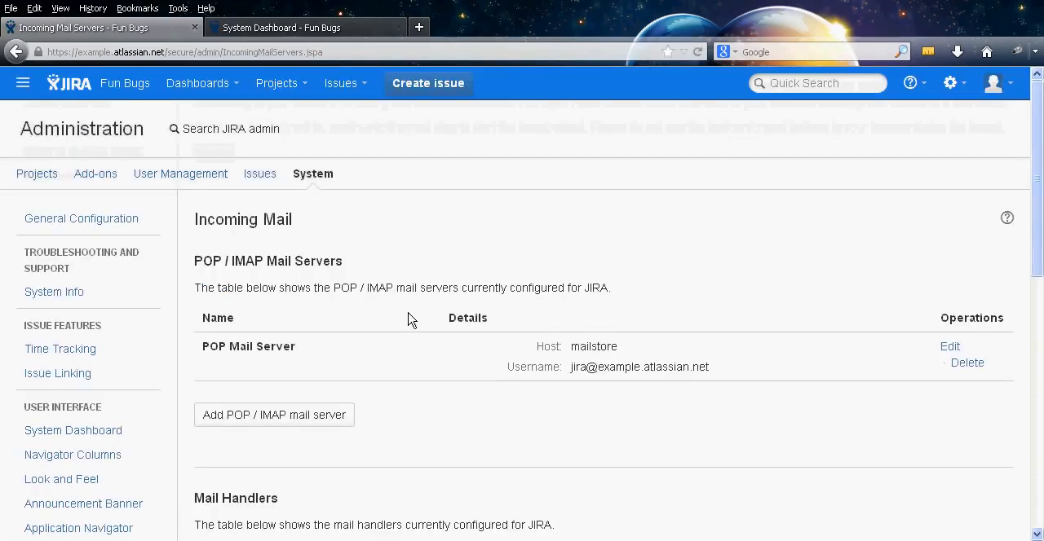
middle_click(790, 279)
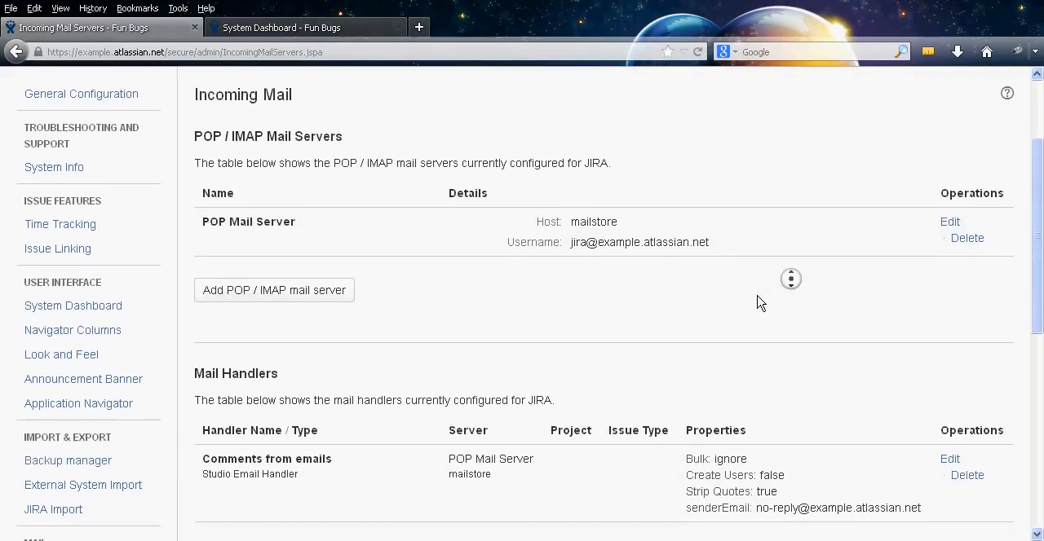
middle_click(757, 296)
middle_click(745, 302)
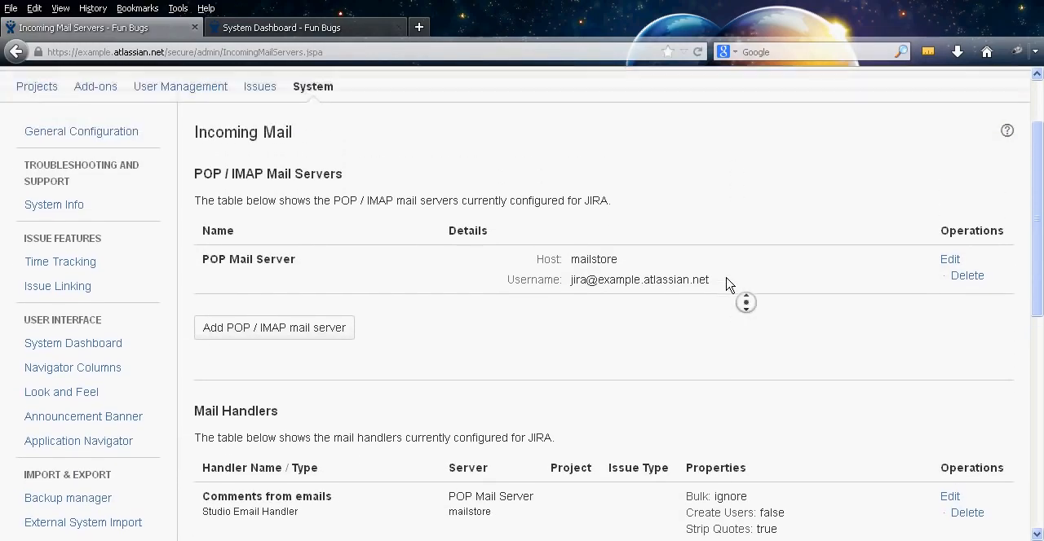
middle_click(725, 277)
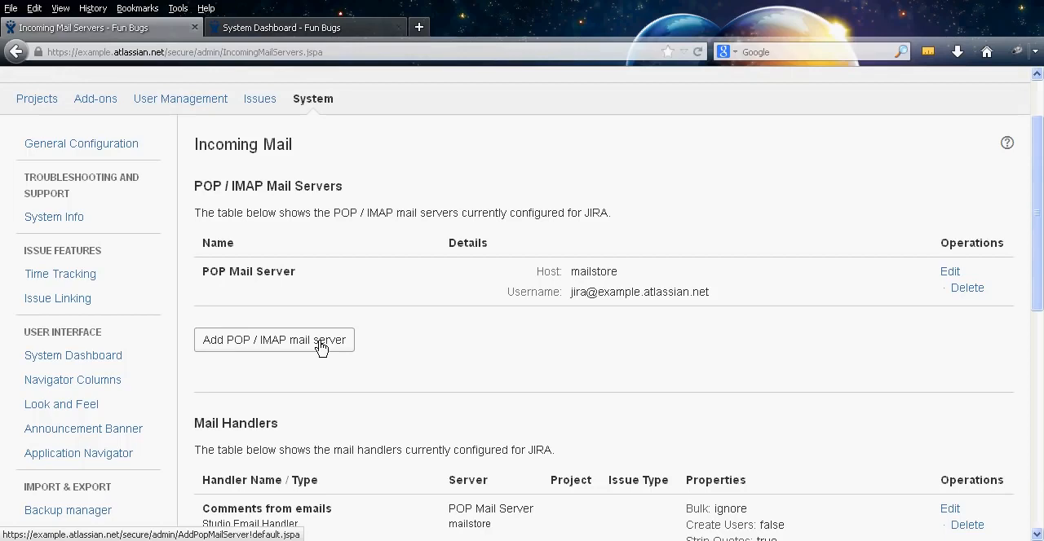
Open the form for adding a POP / IMAP mail server and view its fields and Service Provider choices, keeping Custom
left_click(321, 347)
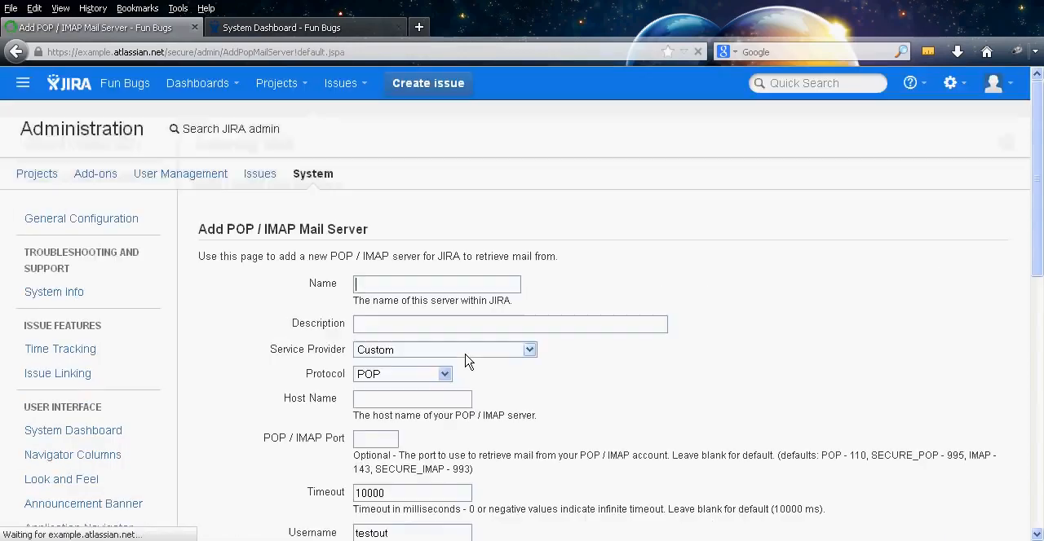
middle_click(742, 280)
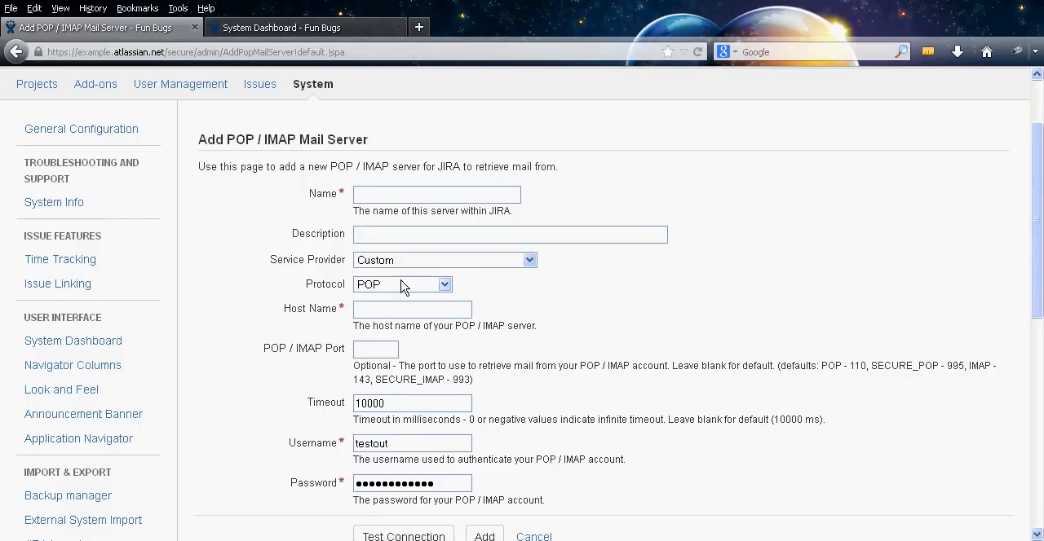
middle_click(617, 280)
middle_click(679, 284)
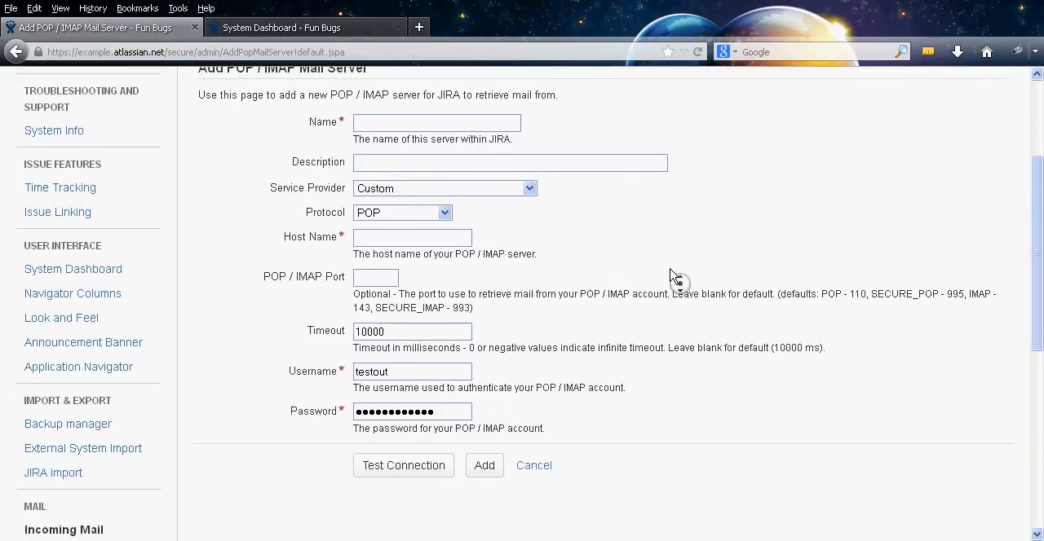
middle_click(668, 267)
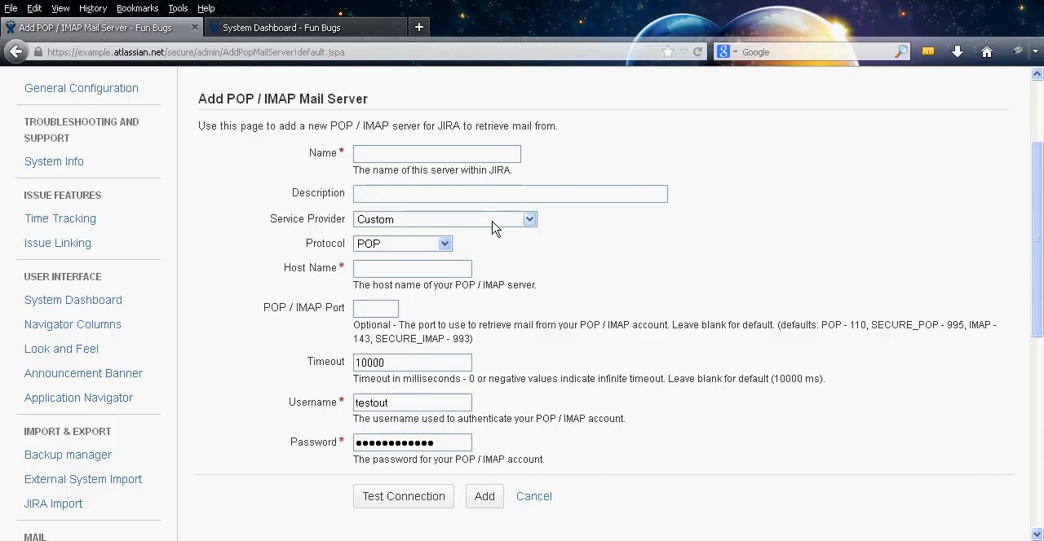
left_click(494, 227)
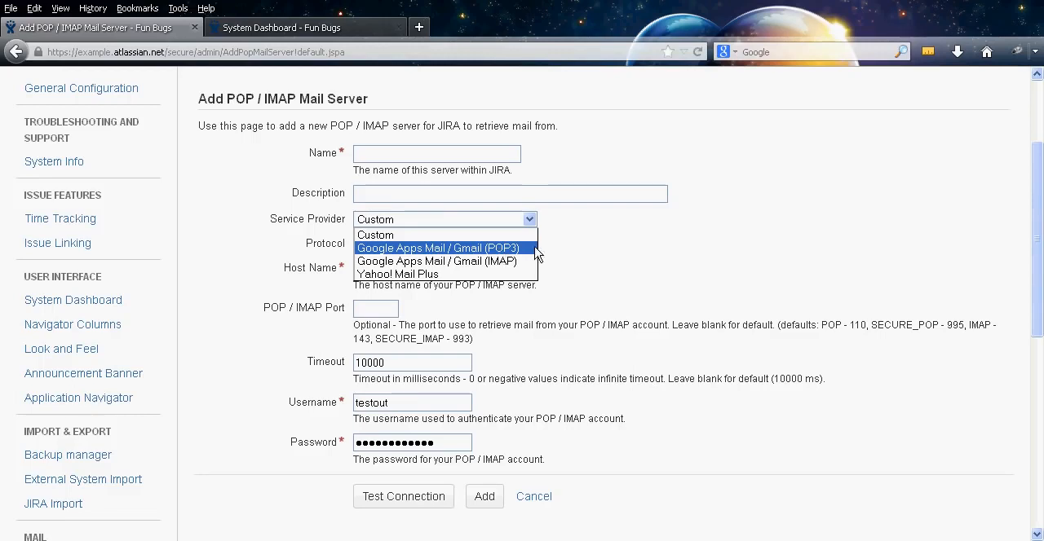
left_click(652, 257)
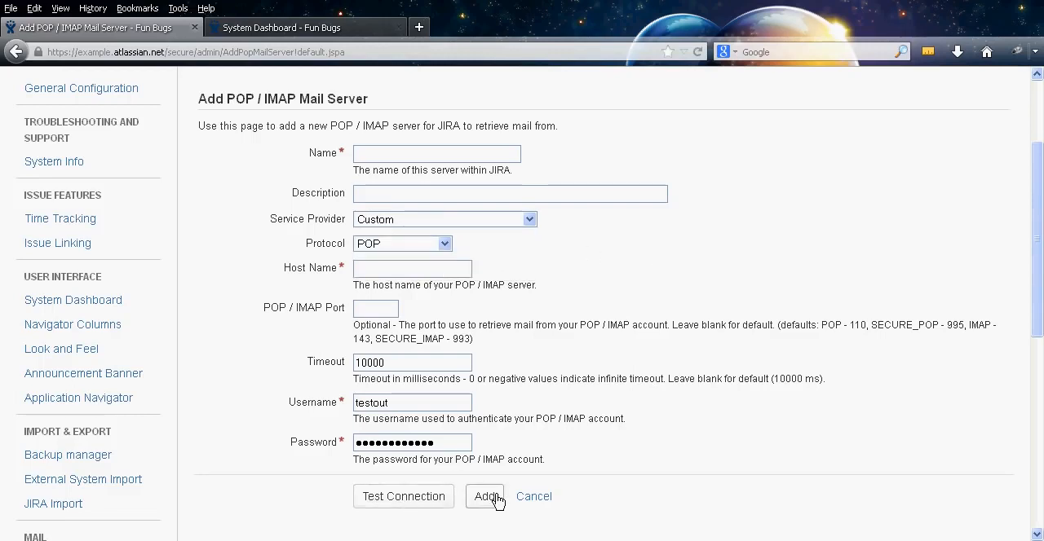
Leave the mail server form without saving, open the Mail Queue page and review its queue and flush option
middle_click(205, 245)
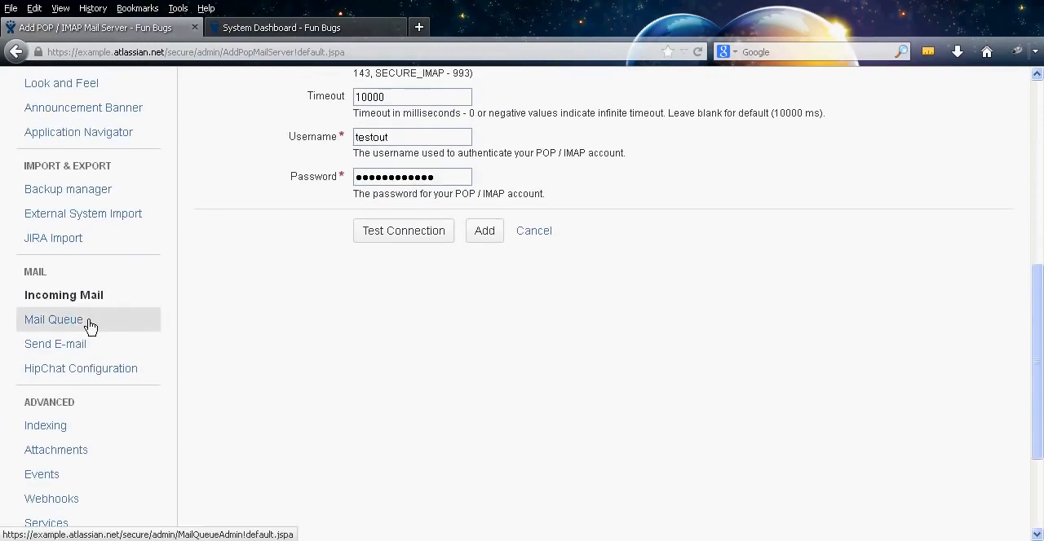
left_click(89, 326)
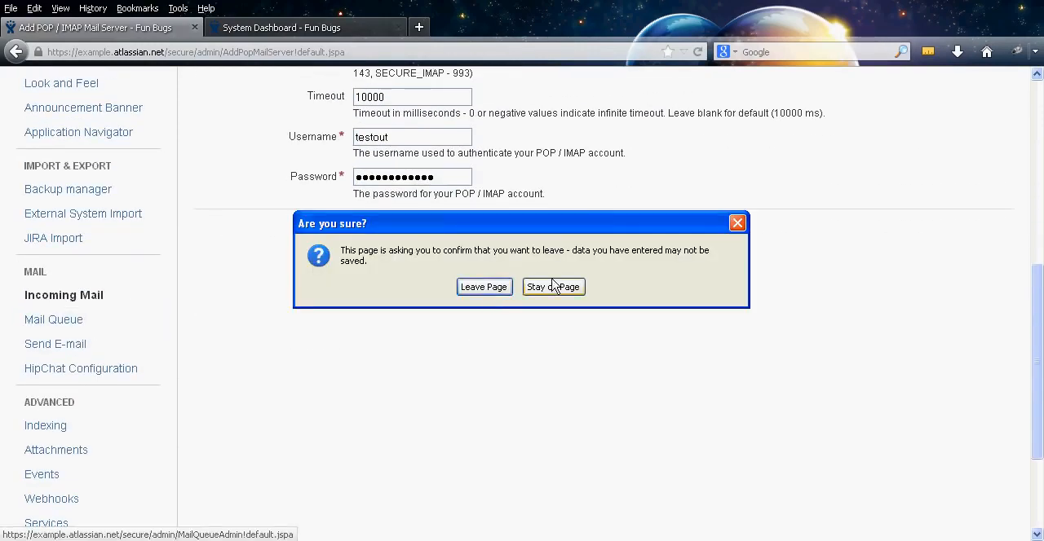
left_click(436, 286)
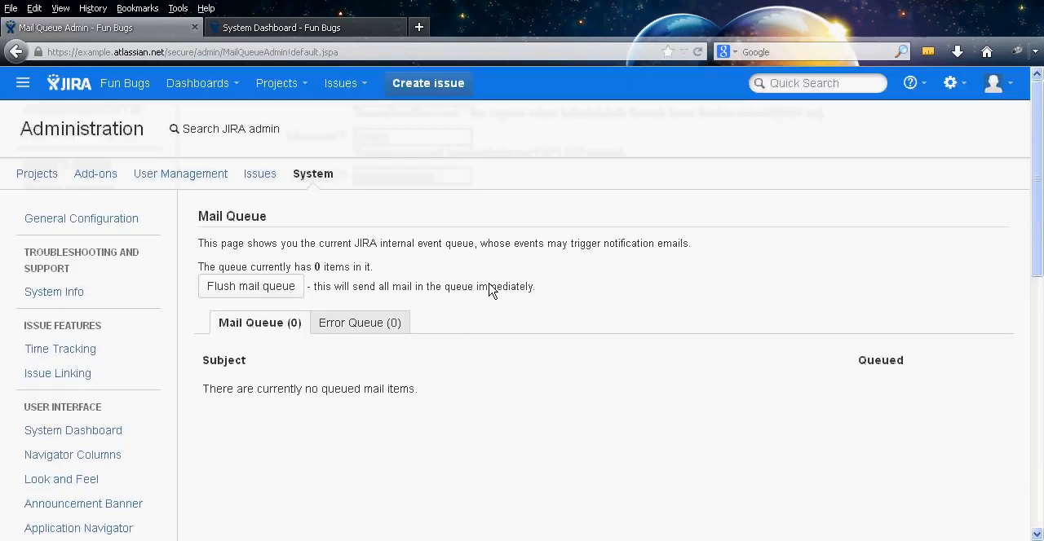
middle_click(675, 285)
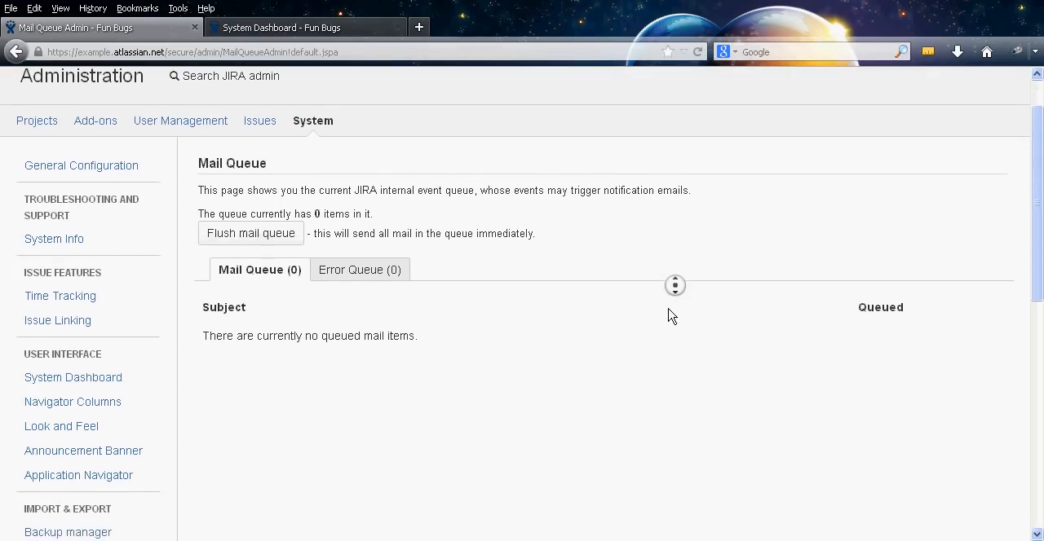
middle_click(667, 309)
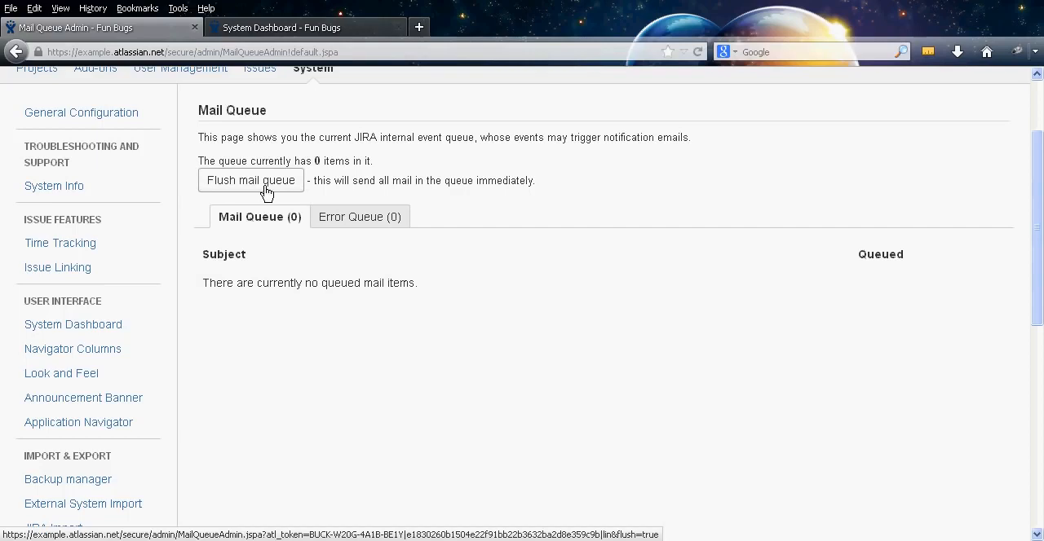
middle_click(588, 208)
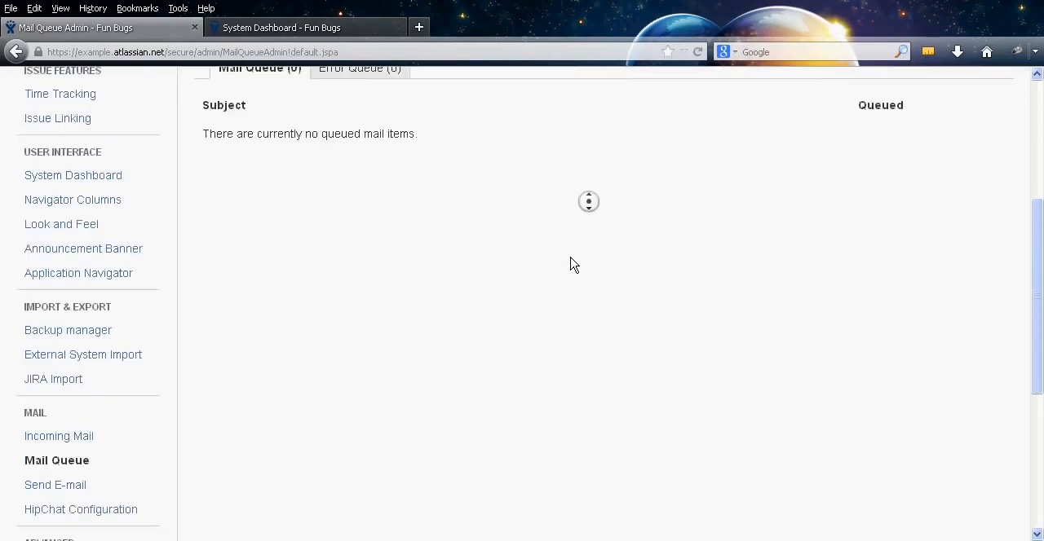
middle_click(233, 263)
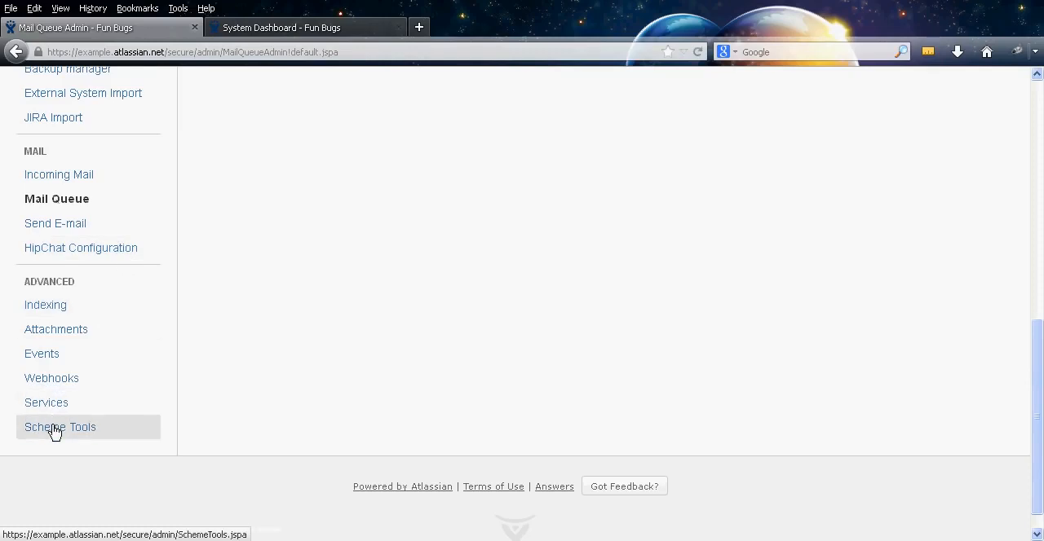
Open the Indexing settings and review the re-index options and search index path
left_click(54, 308)
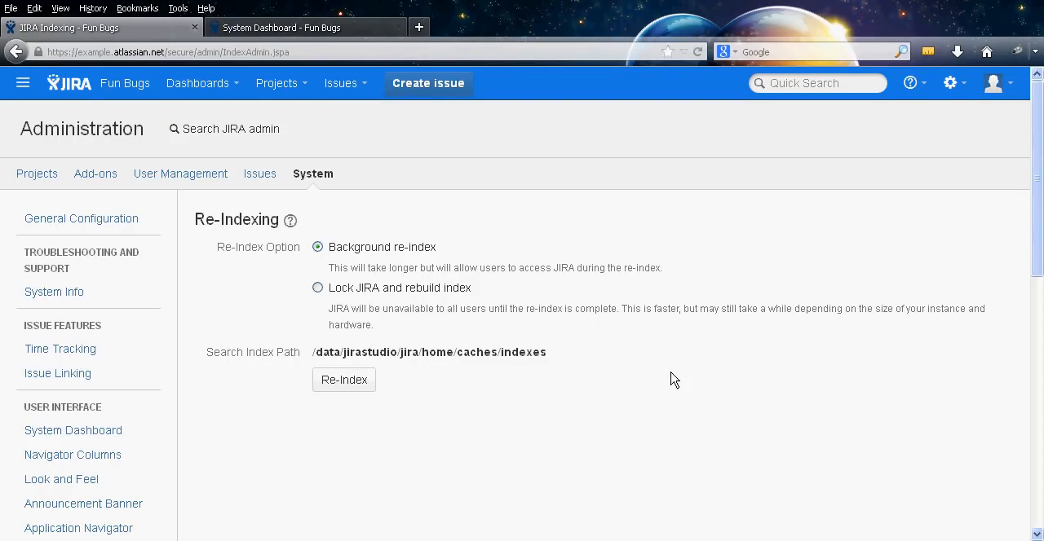
middle_click(688, 353)
middle_click(683, 381)
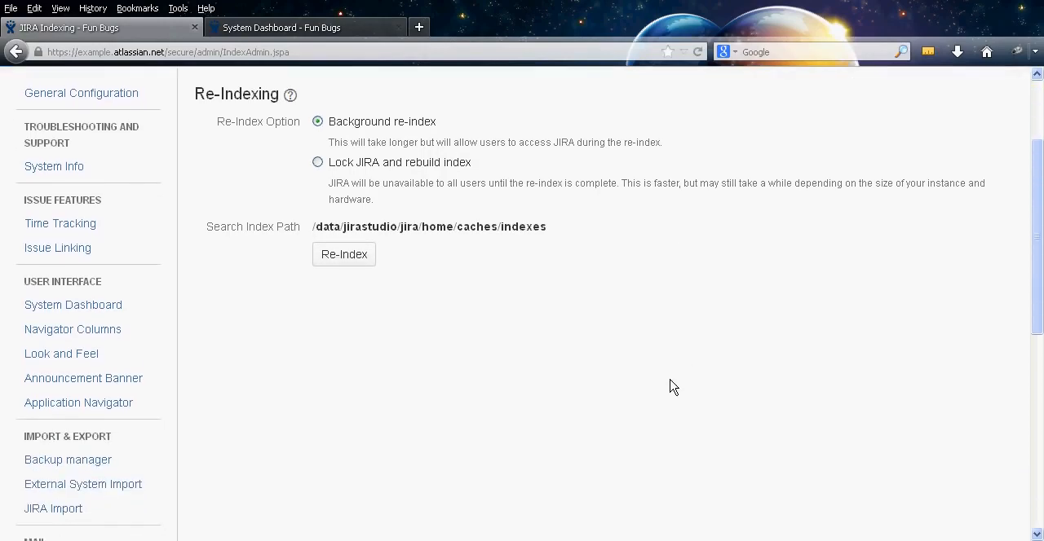
Open the Attachments settings, review the editable size limit, thumbnail and ZIP support options, and cancel without saving
middle_click(622, 295)
middle_click(615, 352)
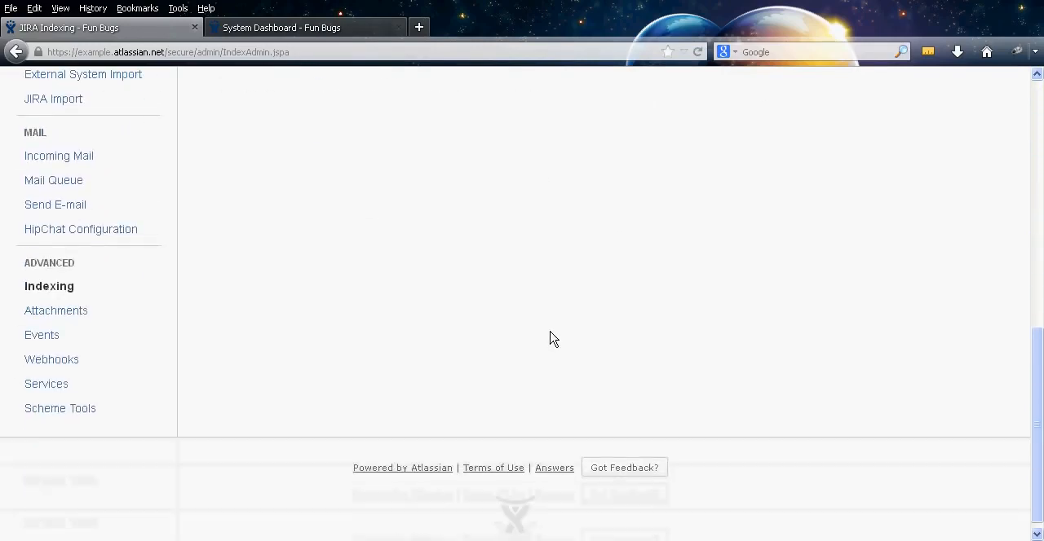
left_click(106, 313)
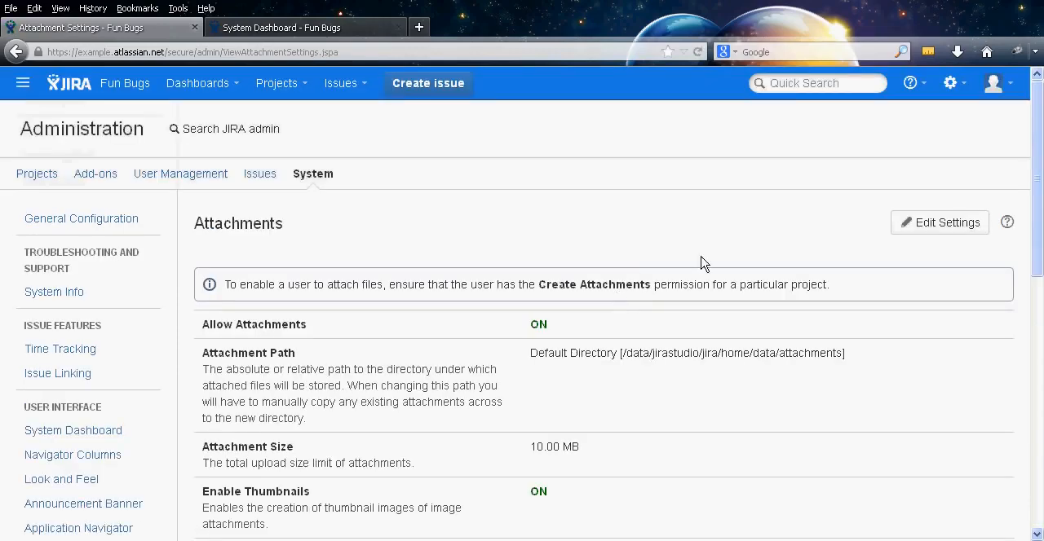
left_click(935, 224)
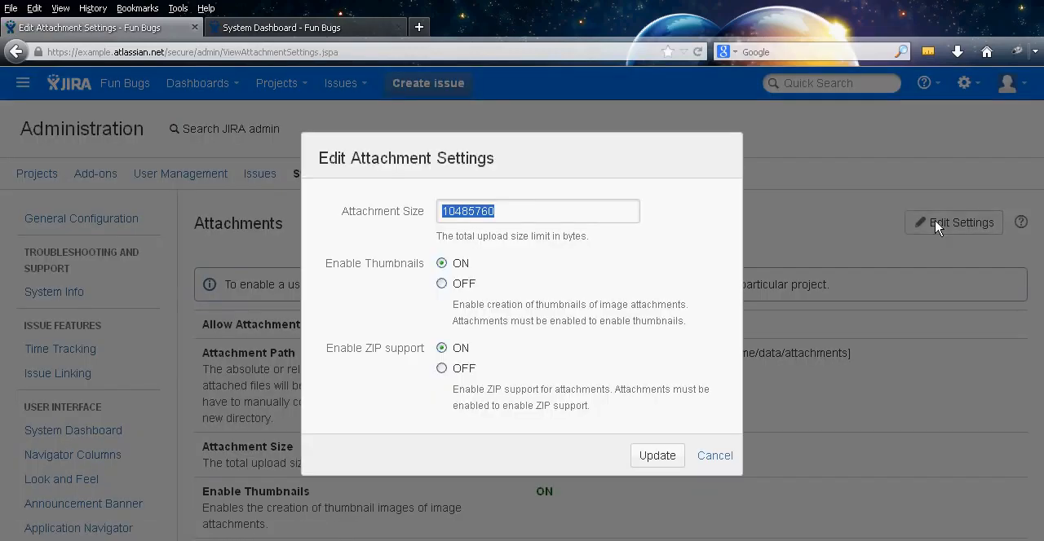
left_click(531, 211)
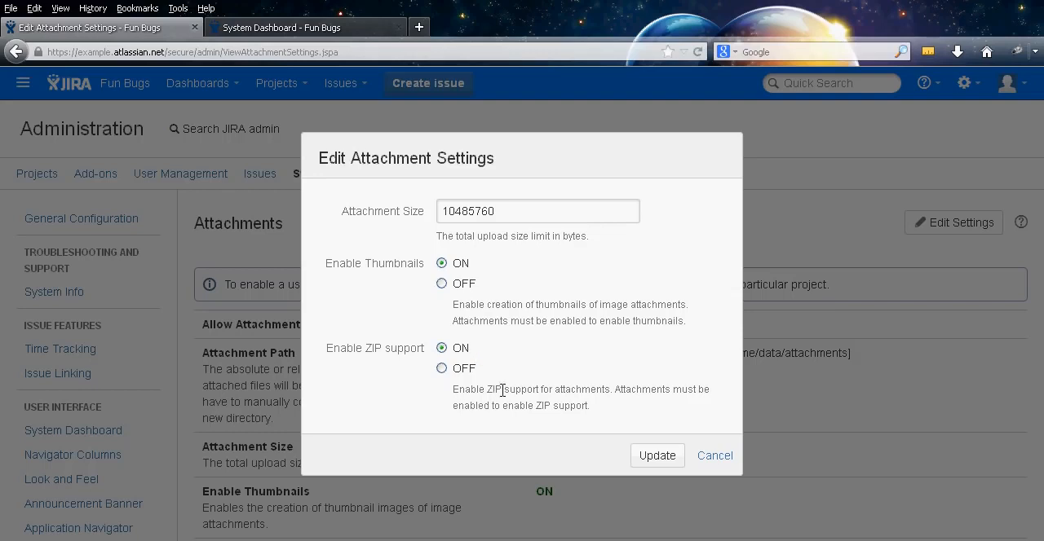
left_click_drag(624, 415, 599, 391)
left_click(601, 415)
left_click(706, 456)
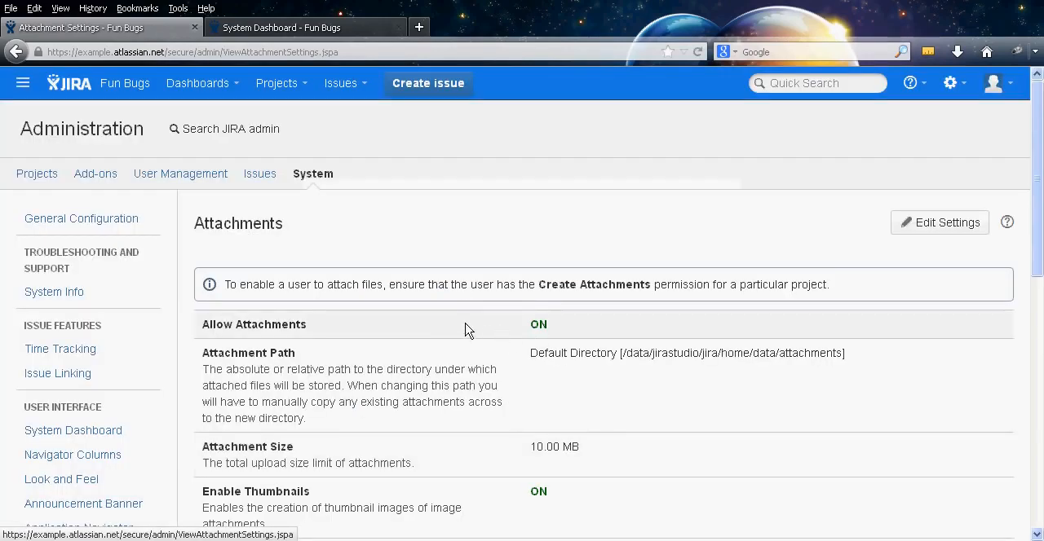
Open the Events page and review the event list with its statuses, templates, notification schemes and associated workflows
middle_click(434, 322)
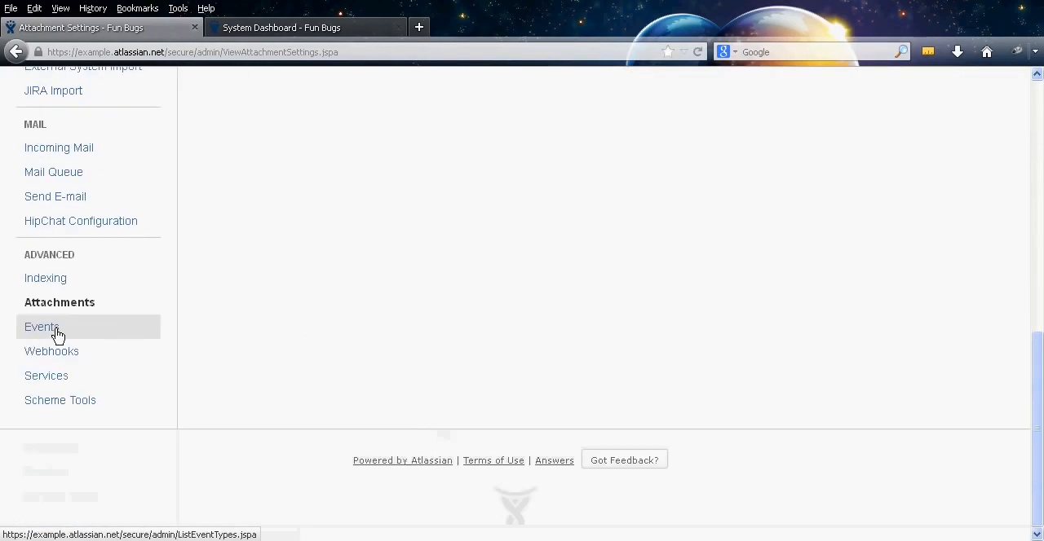
left_click(57, 335)
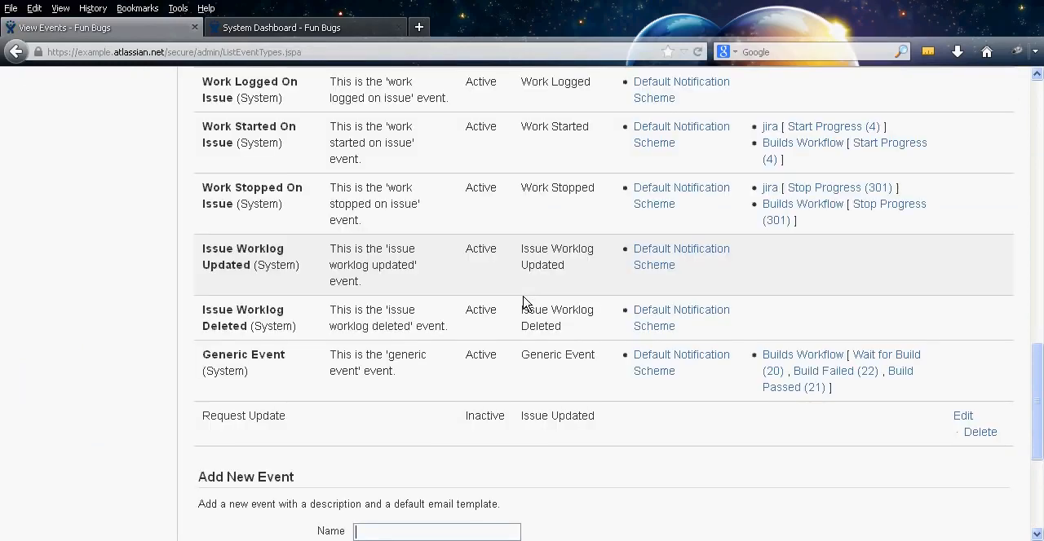
middle_click(524, 303)
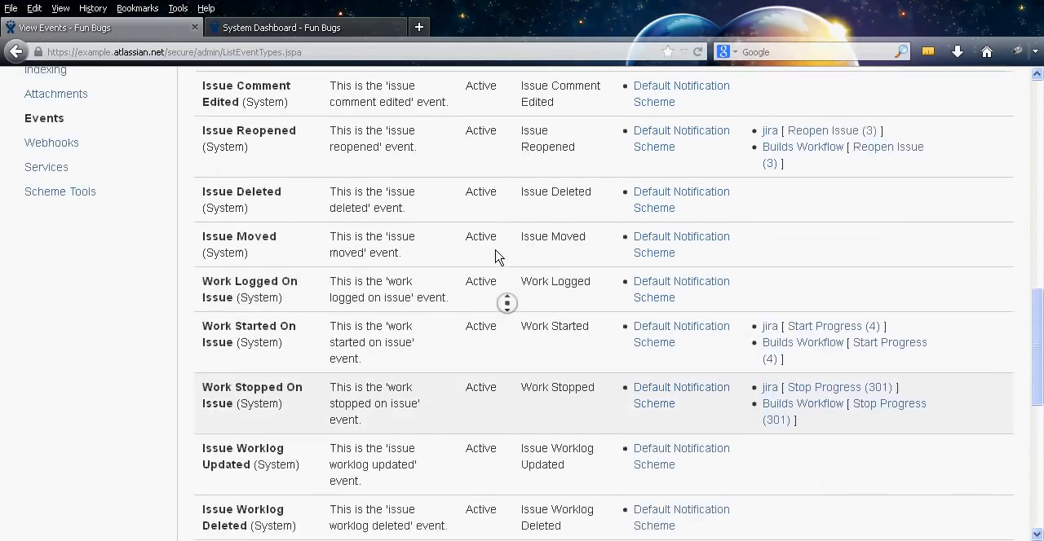
middle_click(488, 328)
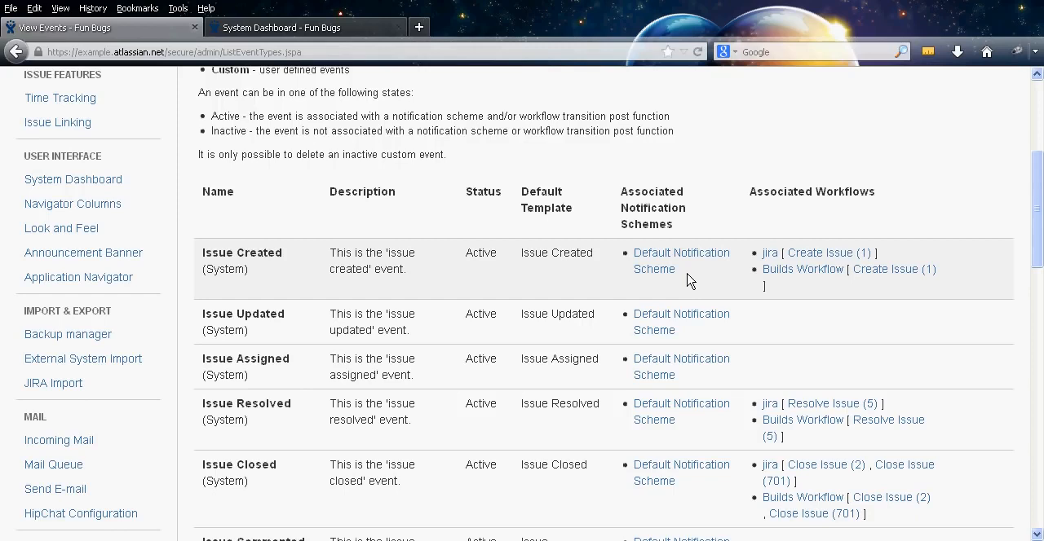
middle_click(603, 296)
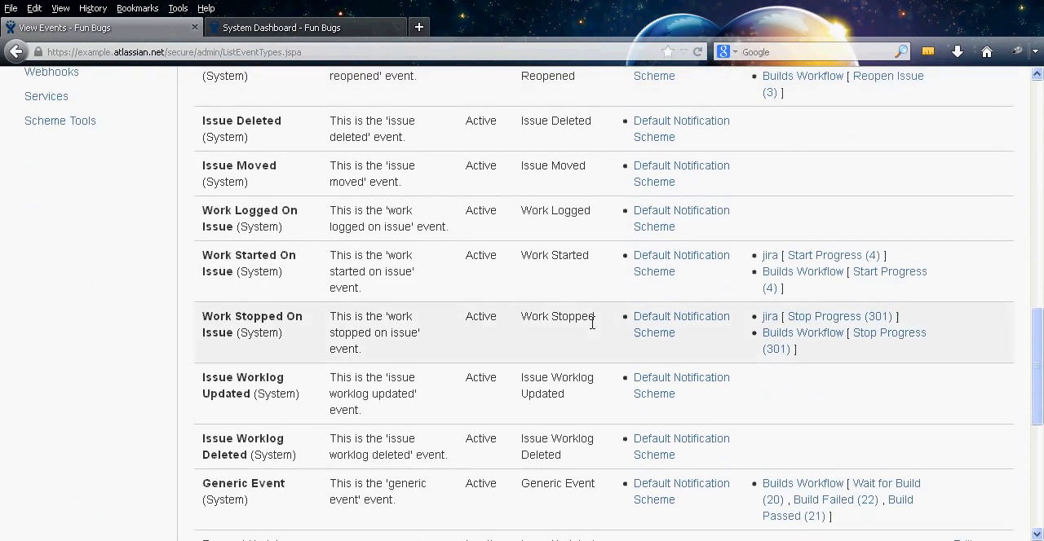
middle_click(587, 296)
middle_click(636, 359)
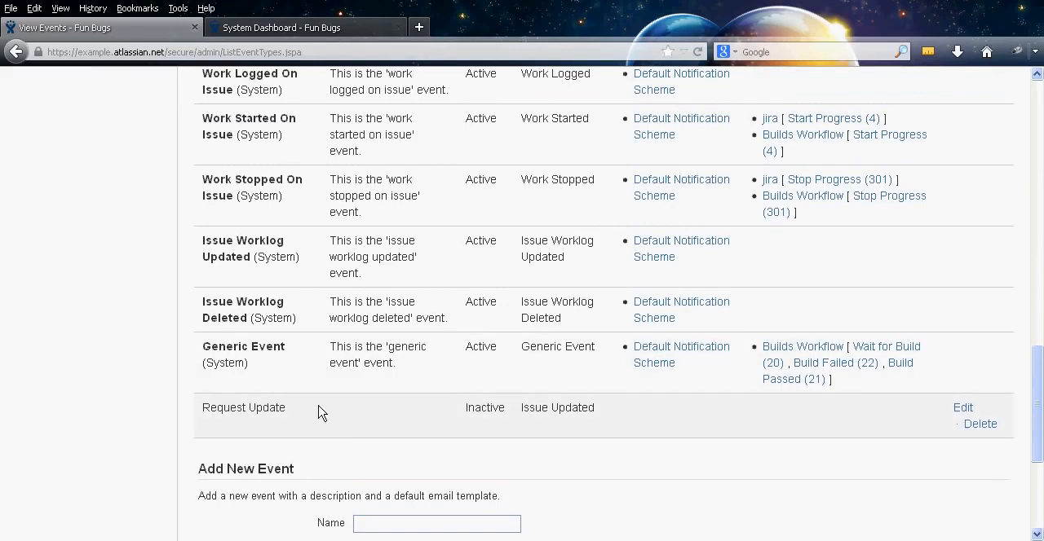
middle_click(401, 413)
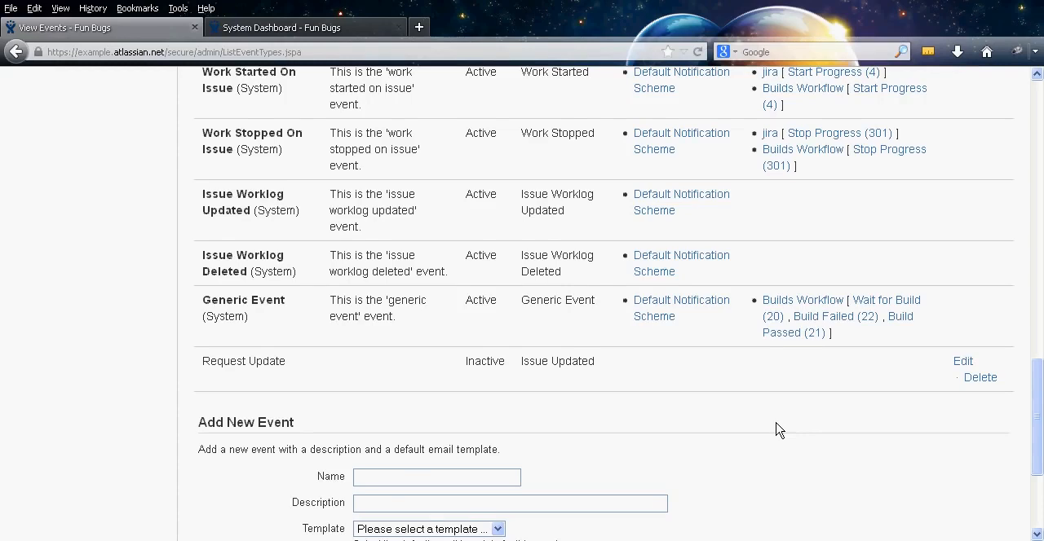
Fill in the Add New Event form with the name Request Update and the Issue Updated template, without adding the event
scroll(775, 430, "down", 2)
left_click(429, 415)
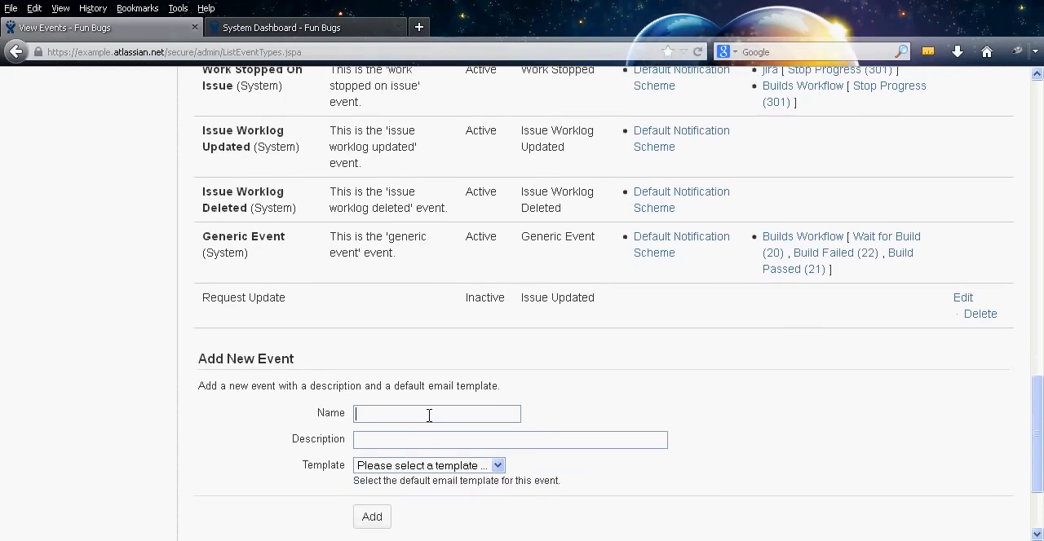
type("Request Update")
left_click(471, 469)
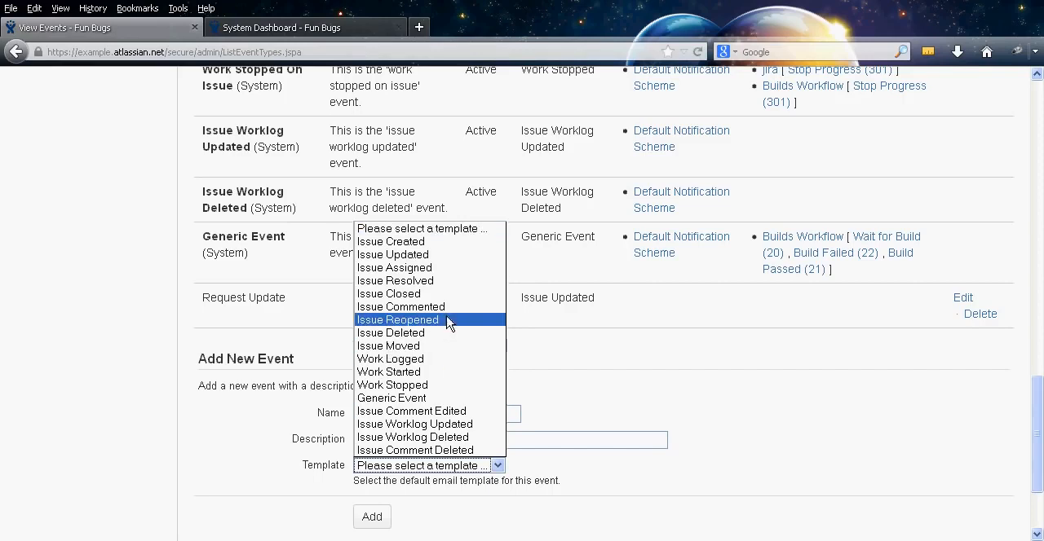
left_click(456, 255)
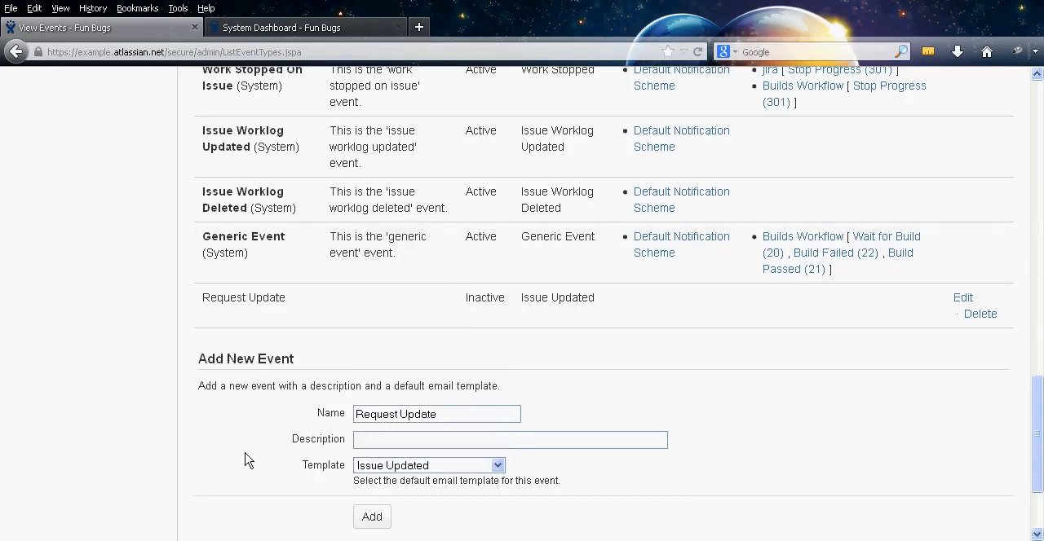
Look back over the events list, leave the new event unsaved, and open the Webhooks page to review its description
middle_click(442, 354)
middle_click(420, 343)
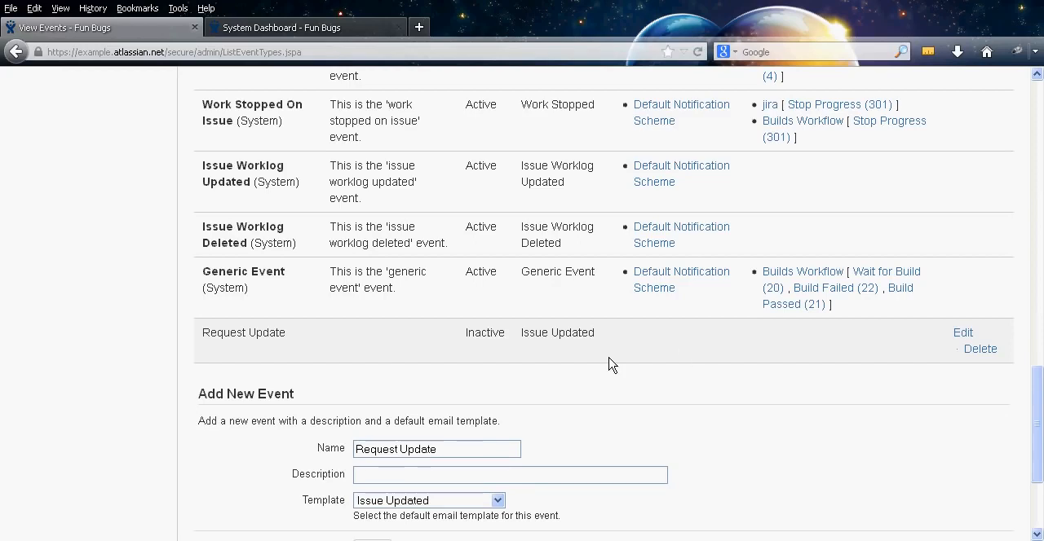
middle_click(542, 380)
middle_click(511, 242)
middle_click(498, 326)
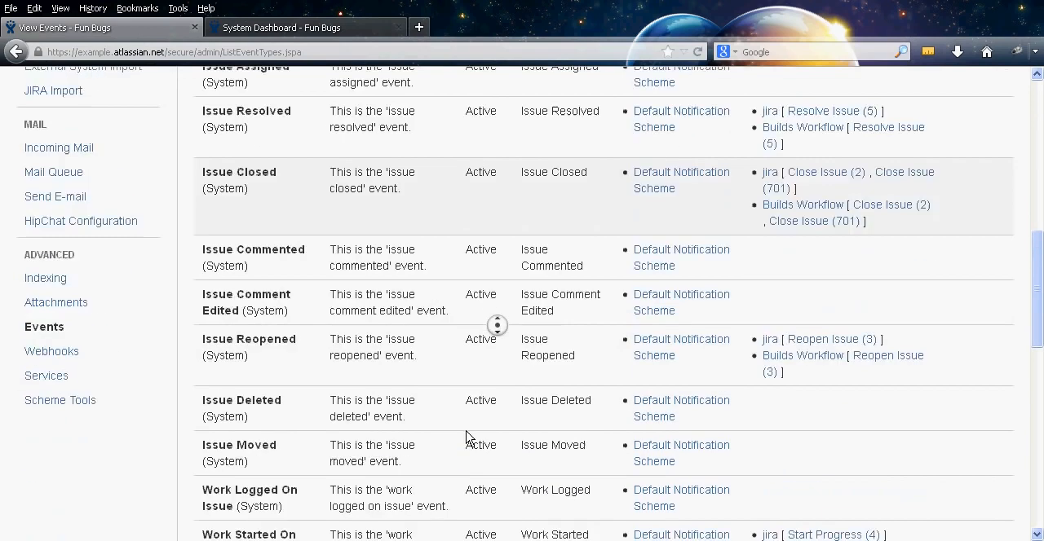
middle_click(454, 415)
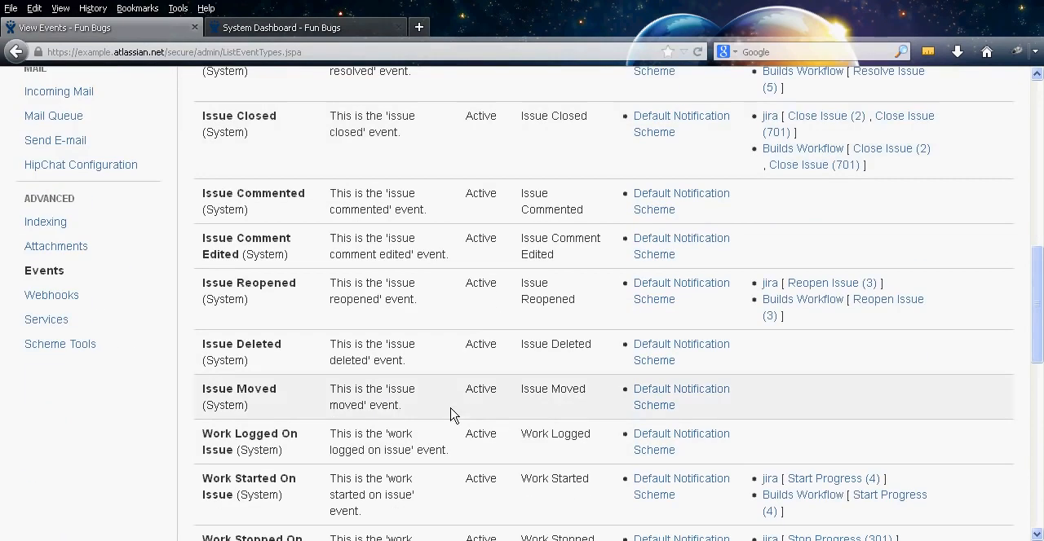
left_click(91, 303)
left_click(490, 290)
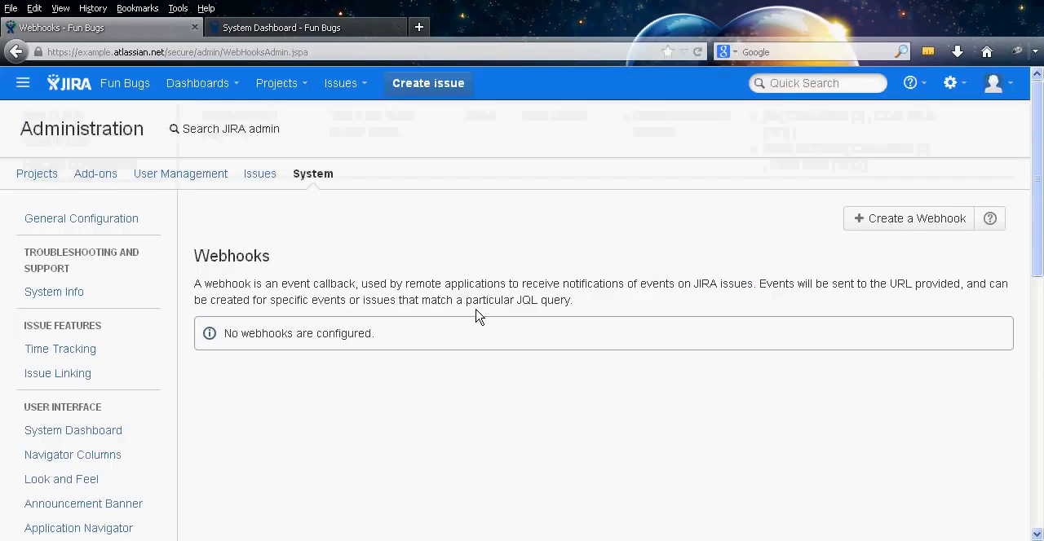
middle_click(618, 298)
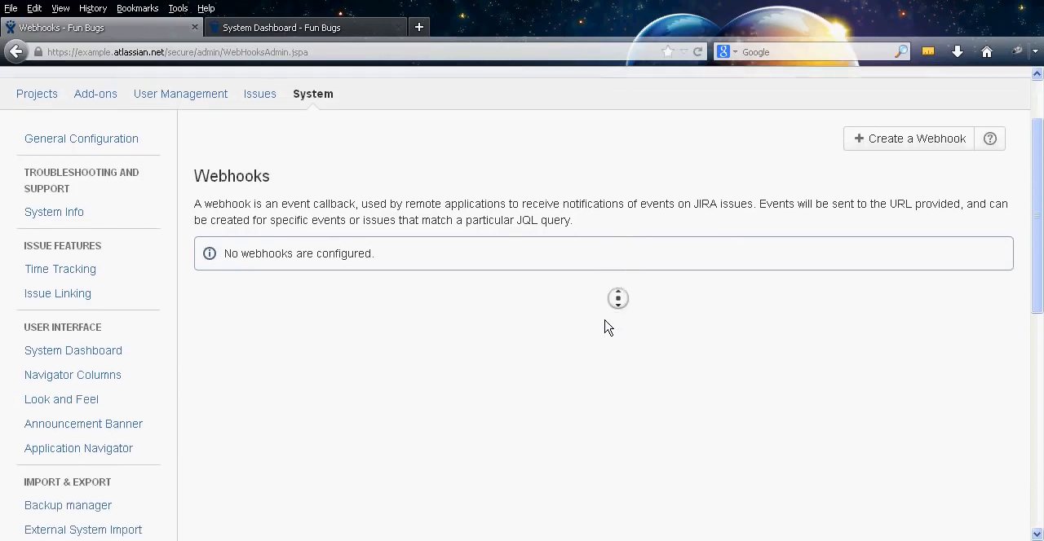
middle_click(604, 320)
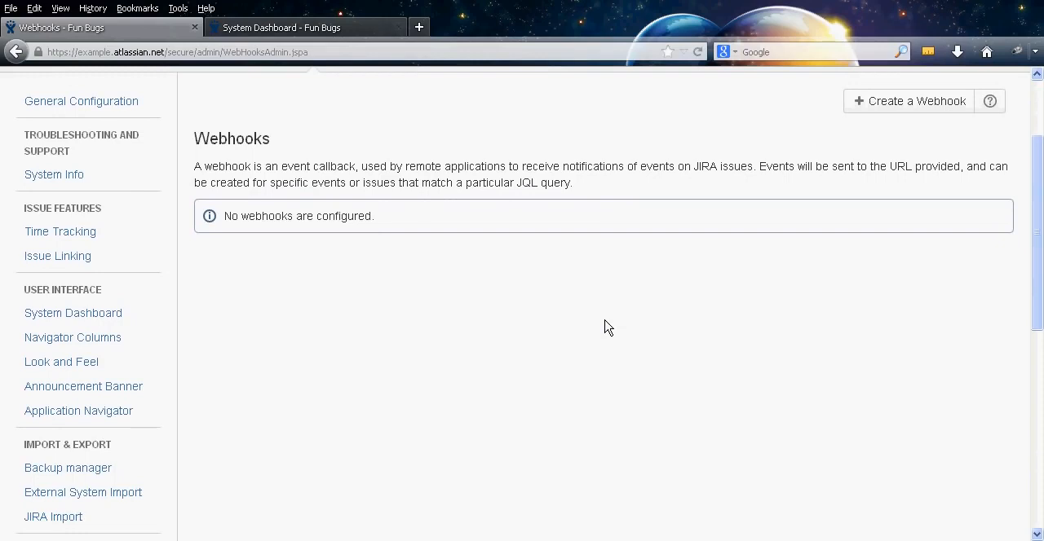
Open the form for creating a webhook and review its name, URL, exclude details, JQL filter and issue event options
left_click(893, 107)
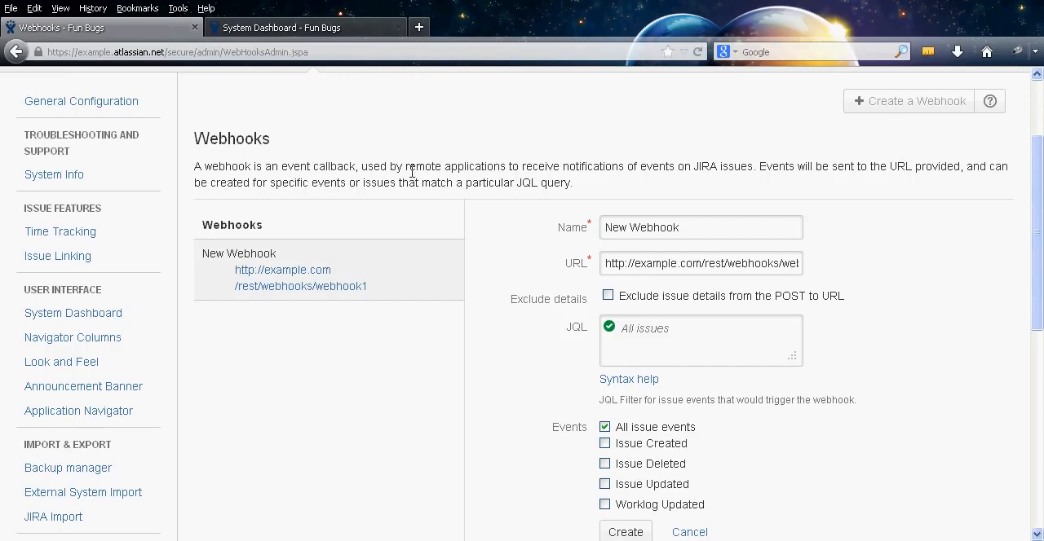
middle_click(891, 185)
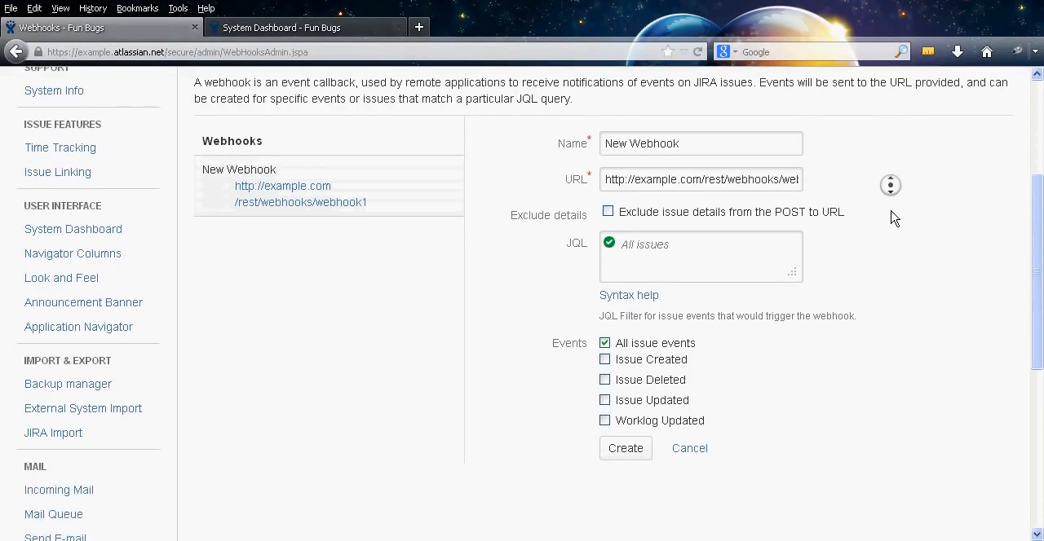
middle_click(894, 218)
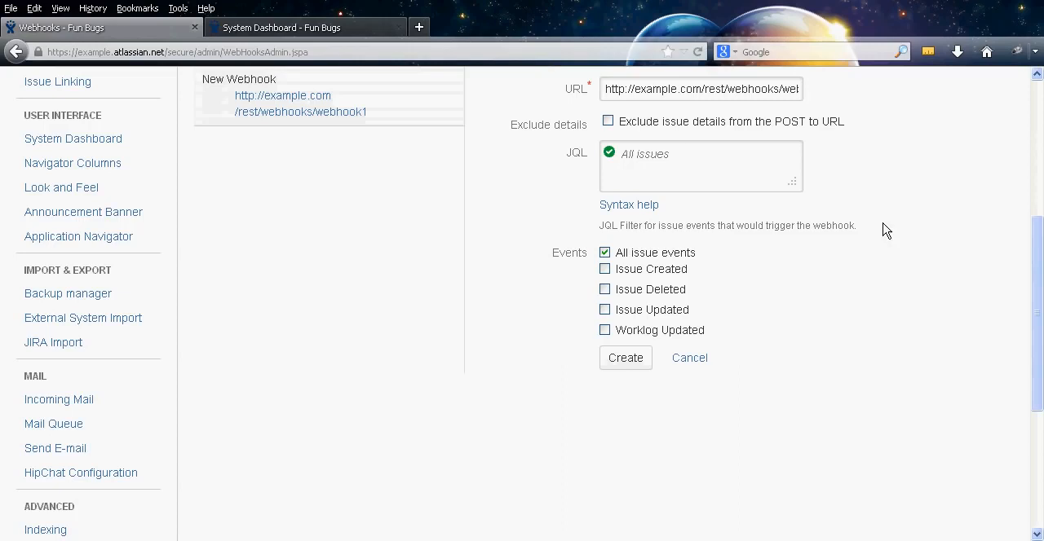
middle_click(896, 273)
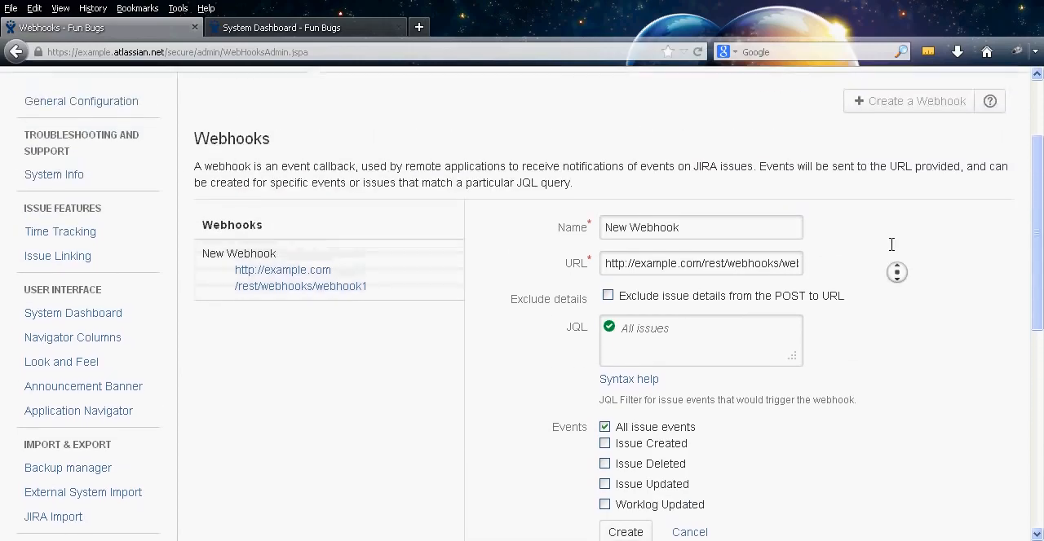
middle_click(895, 253)
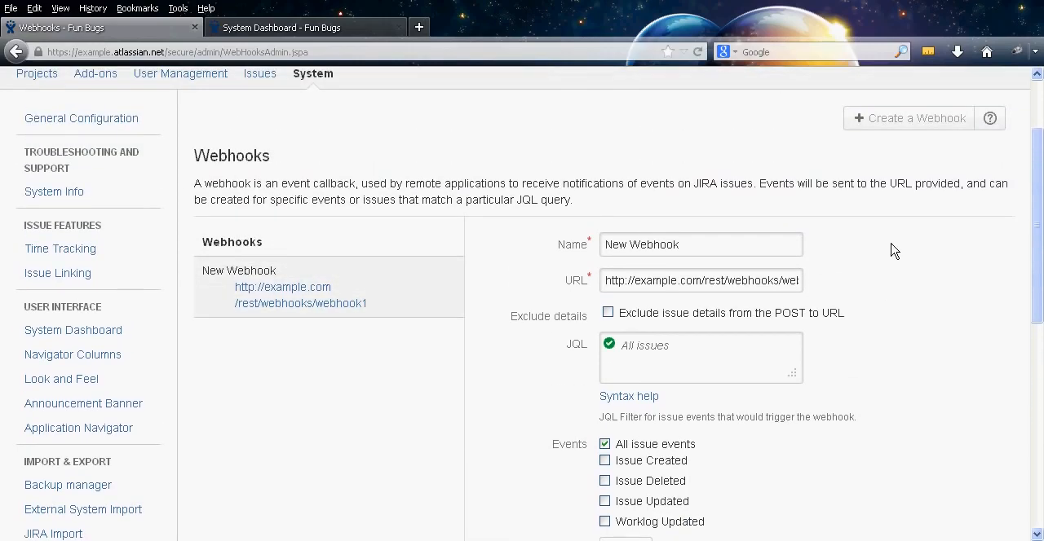
middle_click(898, 233)
scroll(890, 253, "down", 3)
middle_click(895, 302)
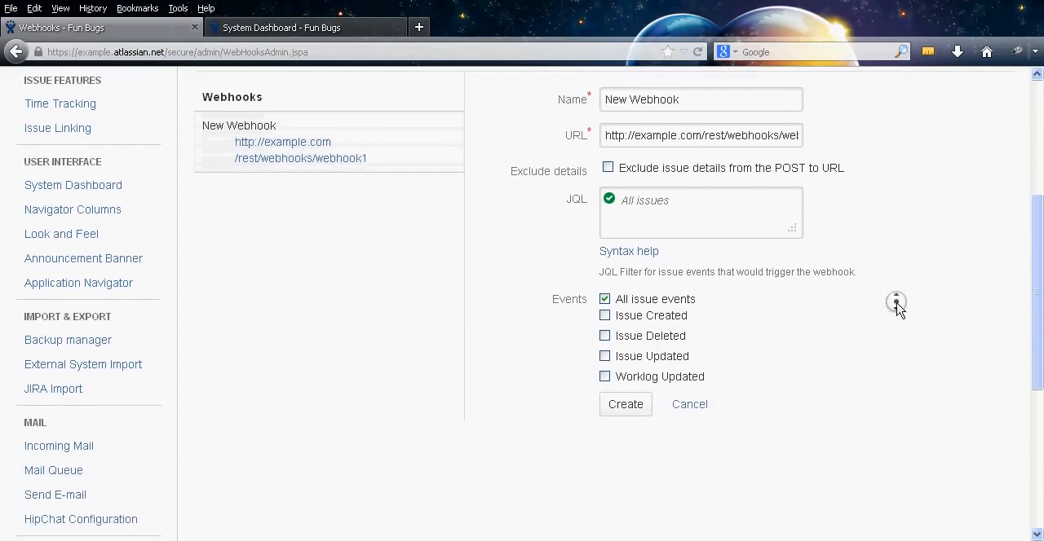
scroll(888, 286, "up", 1)
scroll(887, 276, "up", 2)
middle_click(885, 272)
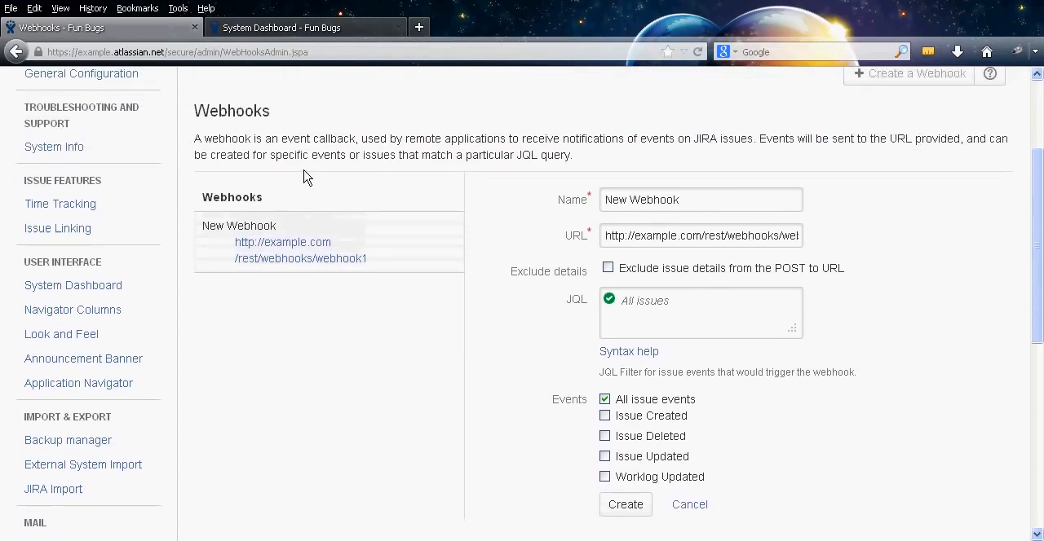
double_click(241, 196)
left_click(302, 204)
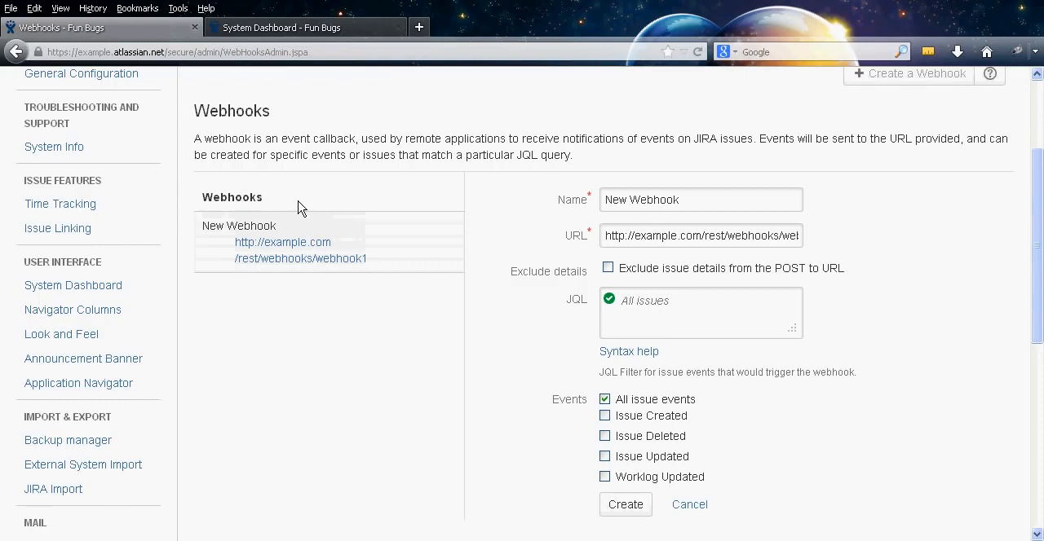
Leave the webhook form without creating it, open the Services page and review the listed service and its properties
middle_click(185, 187)
middle_click(200, 269)
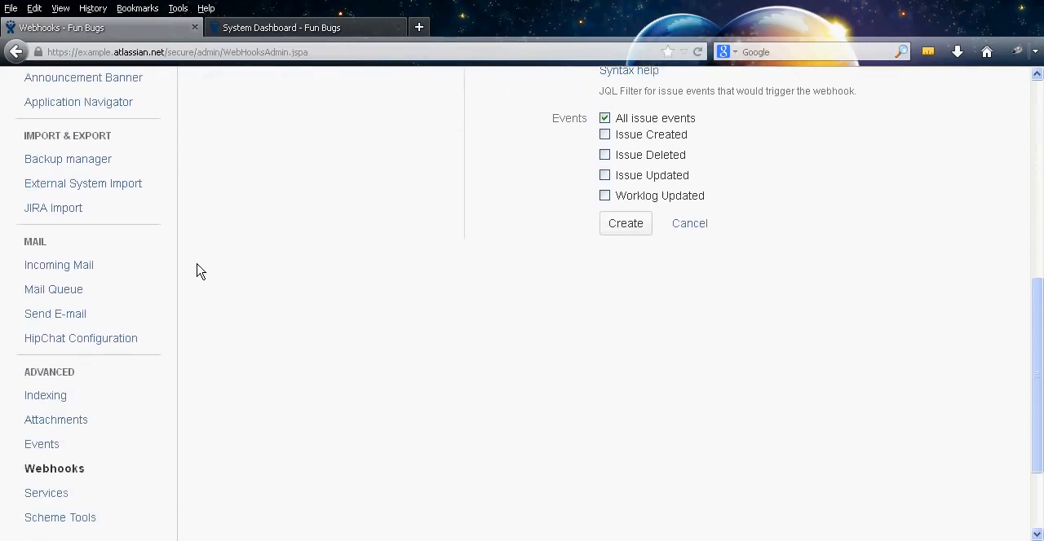
middle_click(196, 272)
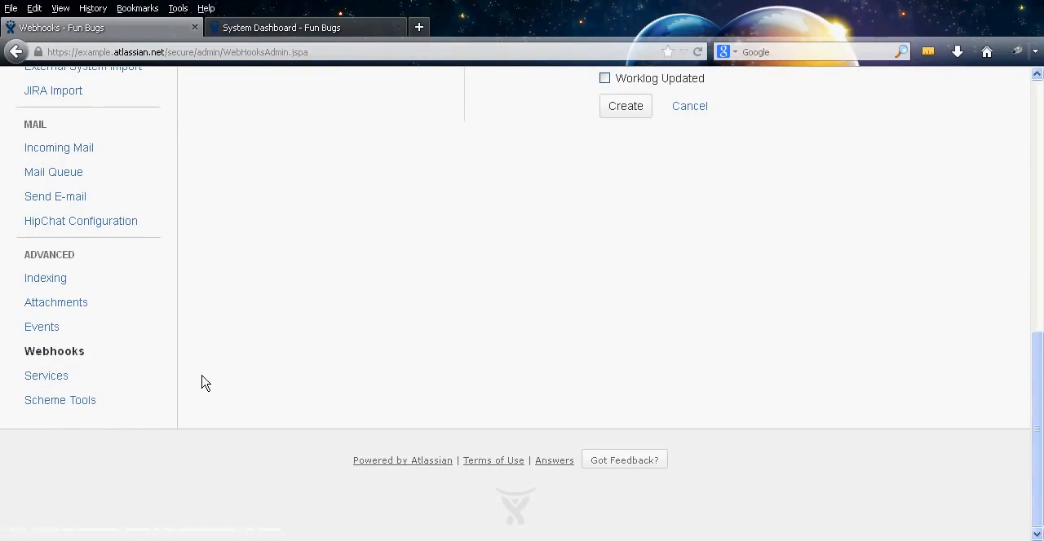
left_click(120, 383)
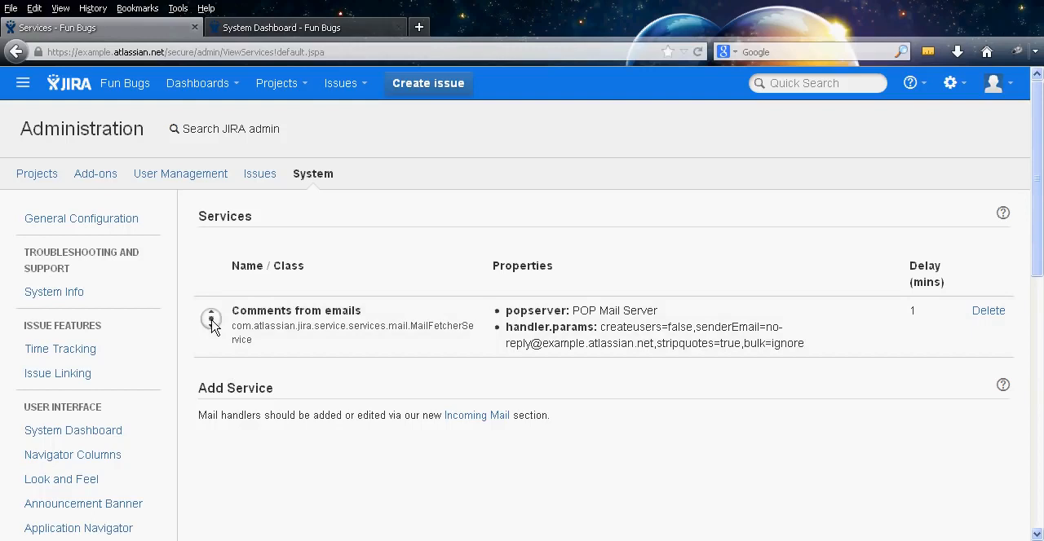
scroll(211, 339, "down", 2)
scroll(228, 387, "up", 1)
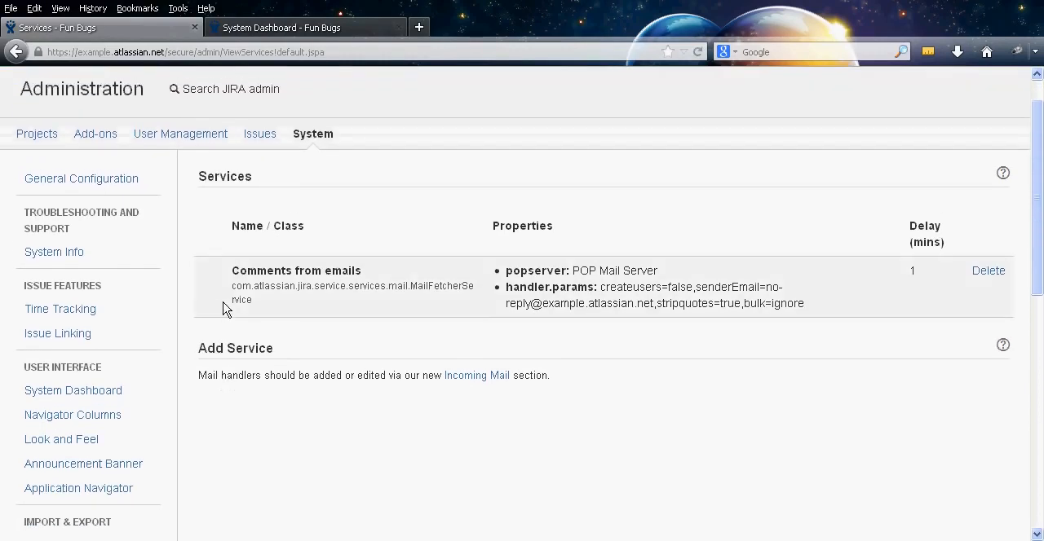
middle_click(206, 240)
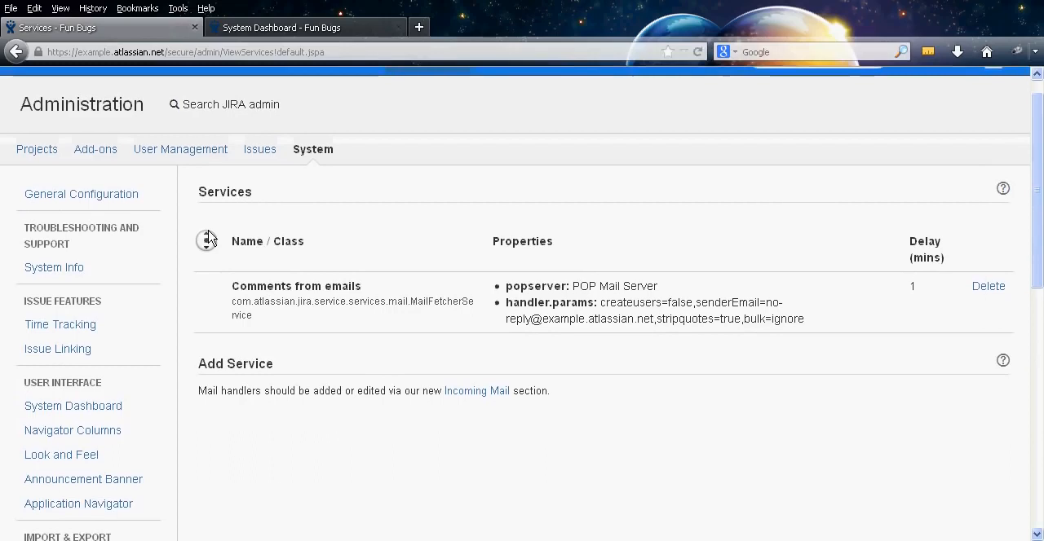
middle_click(209, 237)
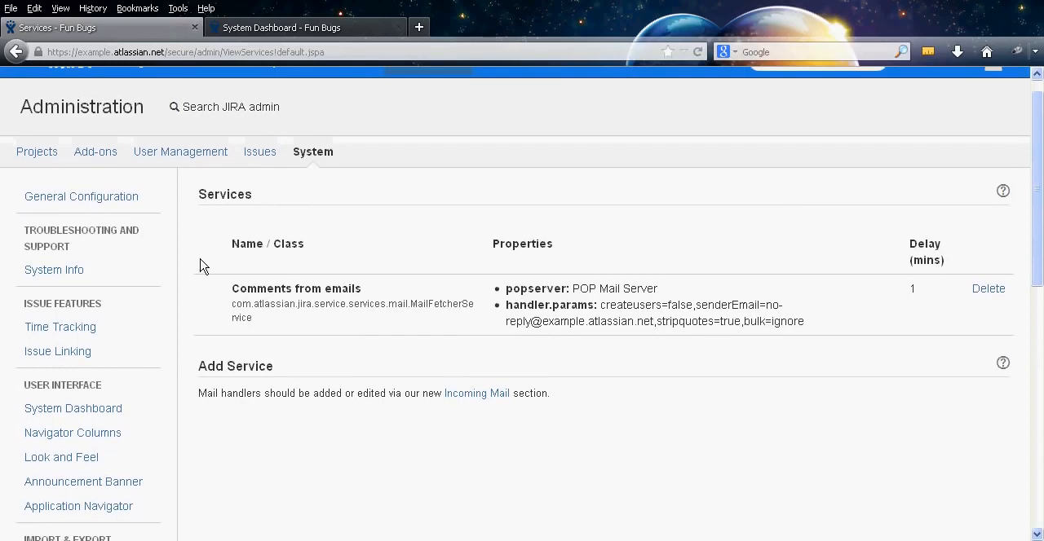
middle_click(207, 348)
middle_click(211, 334)
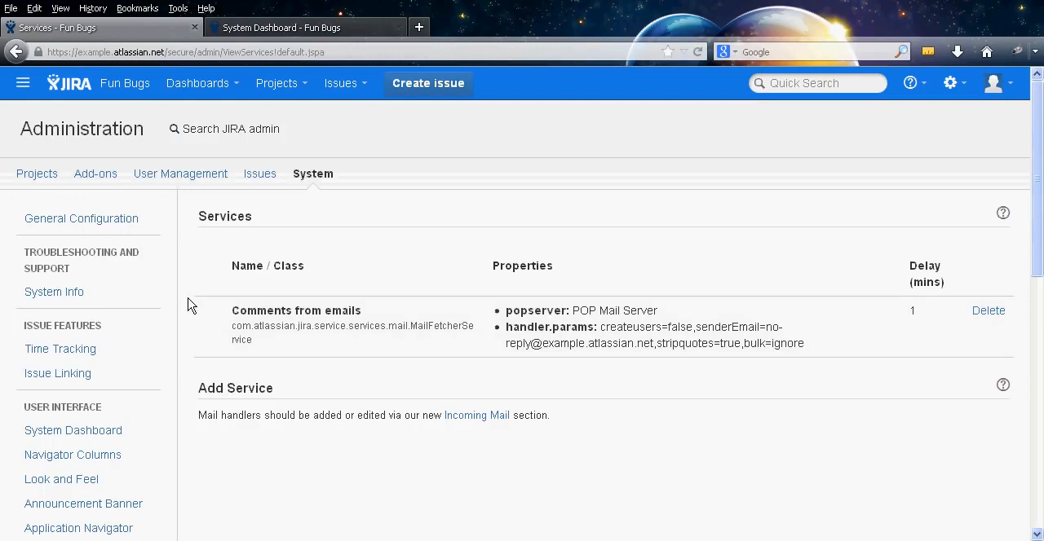
middle_click(187, 296)
middle_click(203, 306)
middle_click(188, 316)
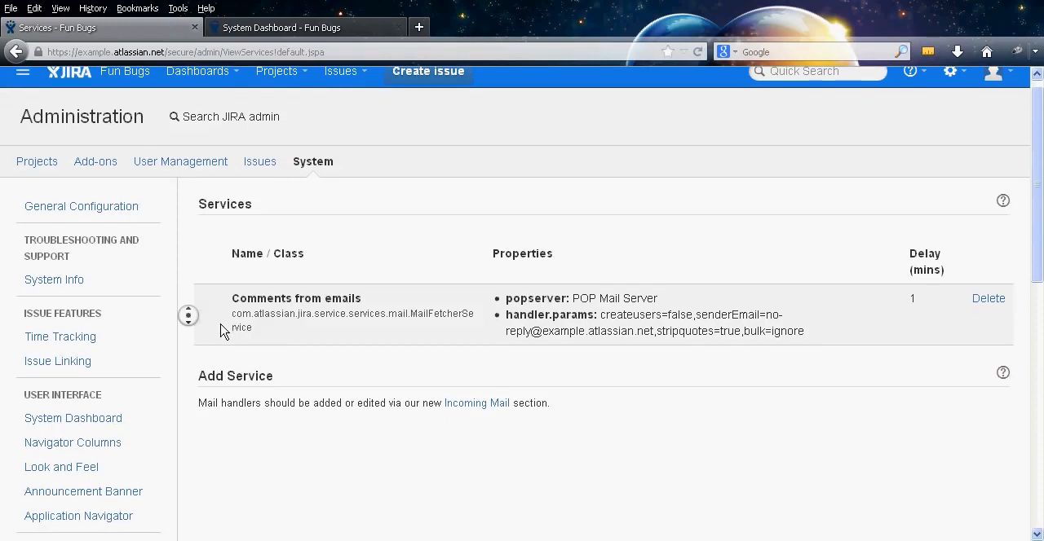
Open the Scheme Tools page and review the descriptions of its comparison, role mapping, merge and bulk delete tools
middle_click(222, 351)
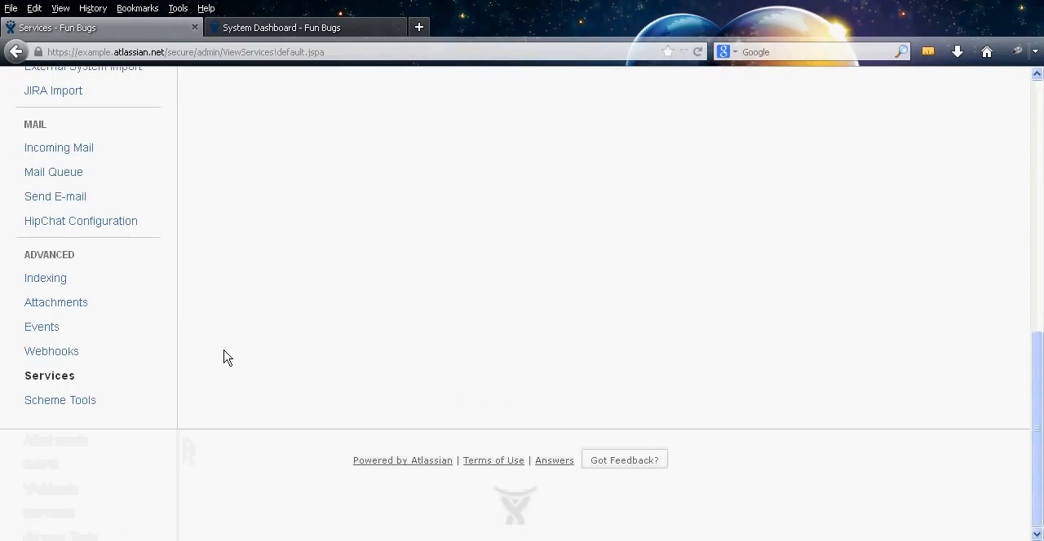
left_click(112, 402)
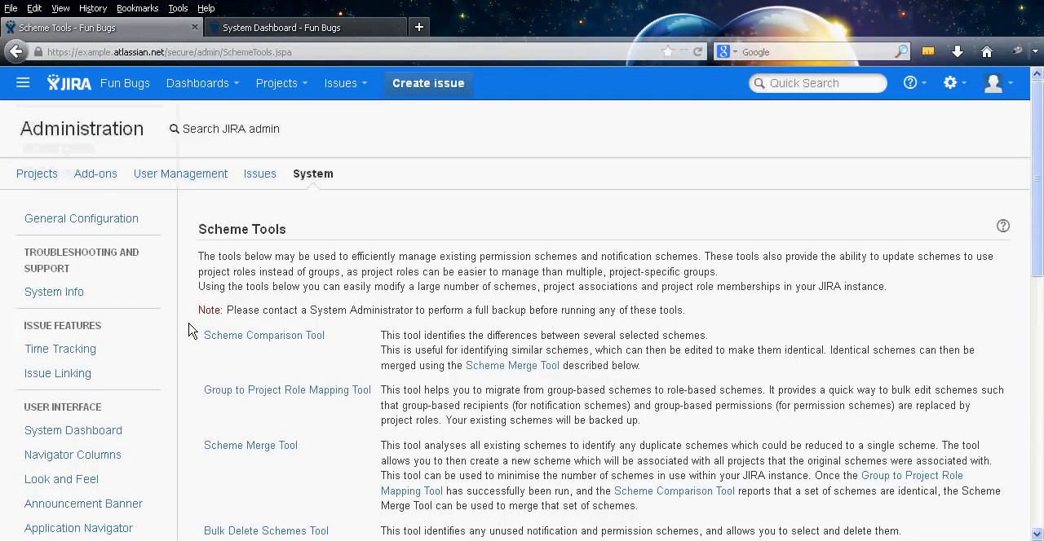
middle_click(190, 328)
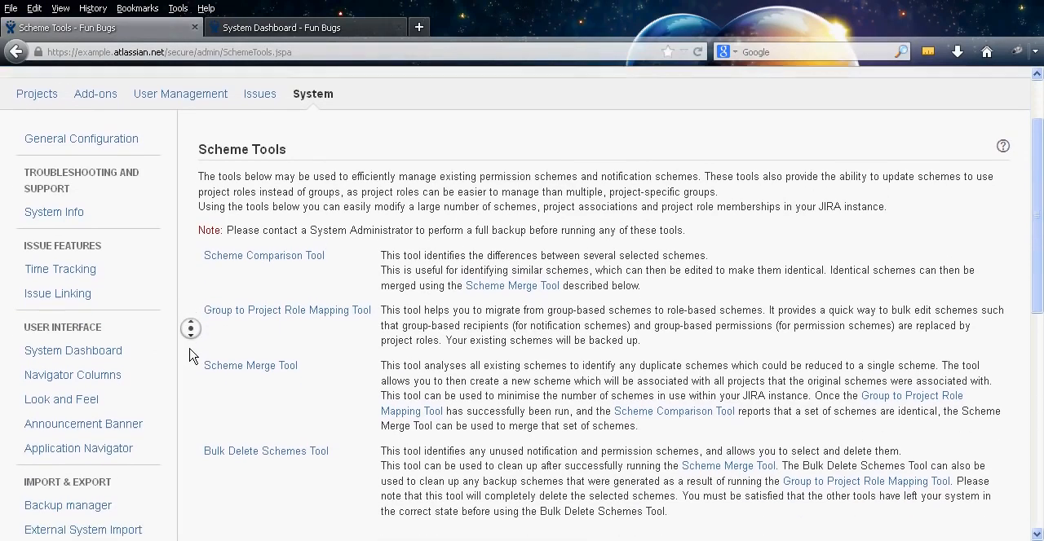
middle_click(189, 349)
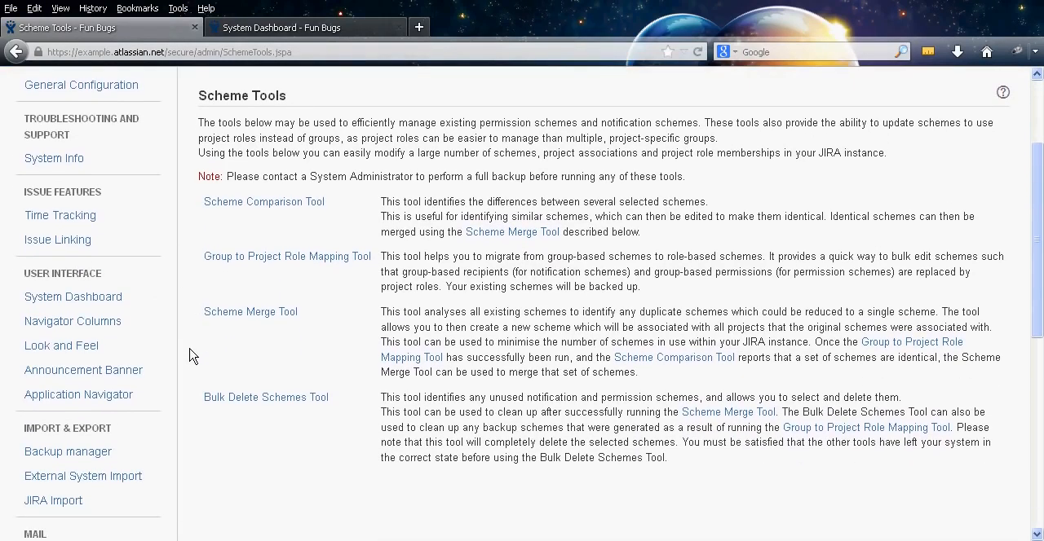